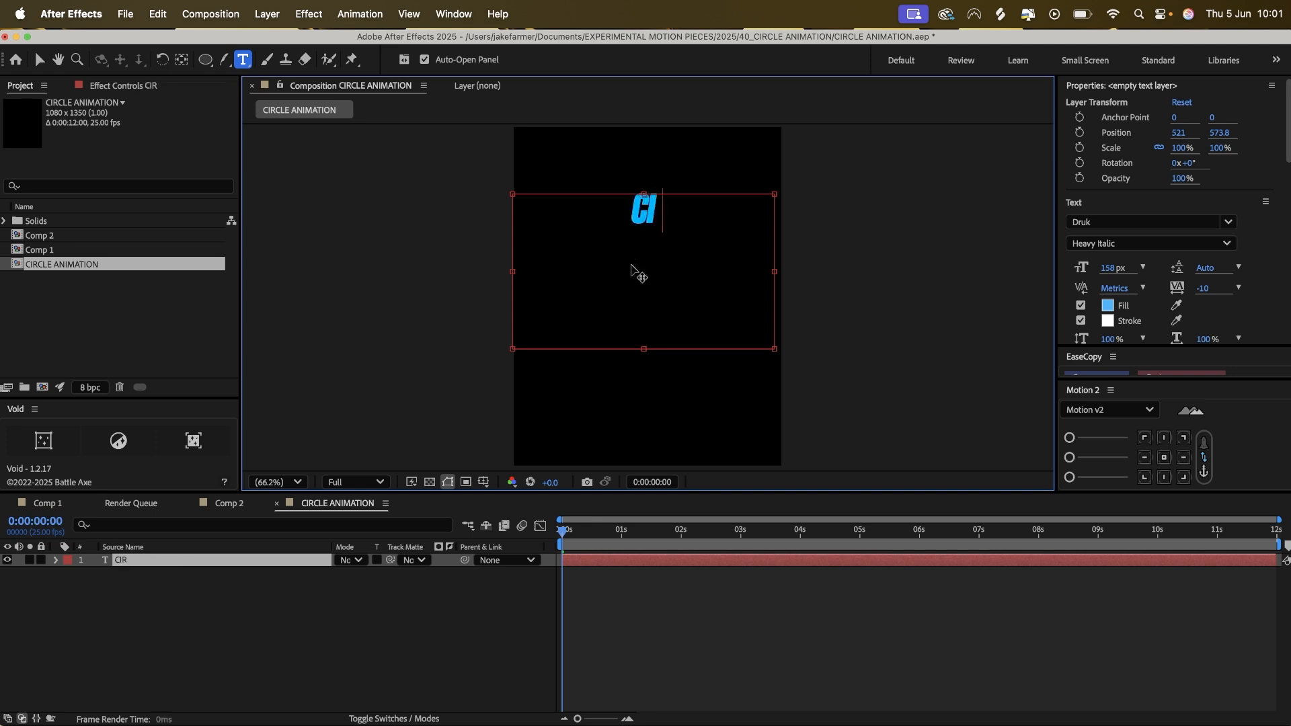
Complete the text as CIRCLE SYSTEM and set its font style to Heavy.
text(SYSTEM)
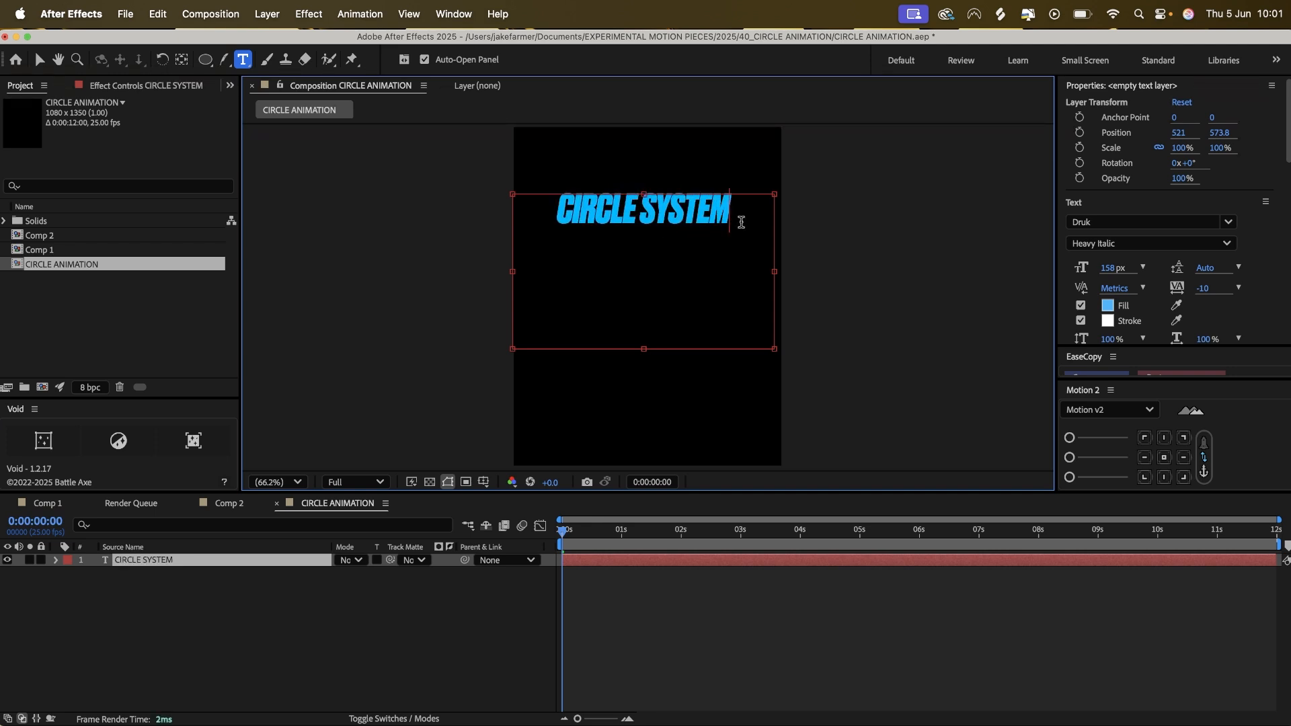
drag(741, 222, 349, 236)
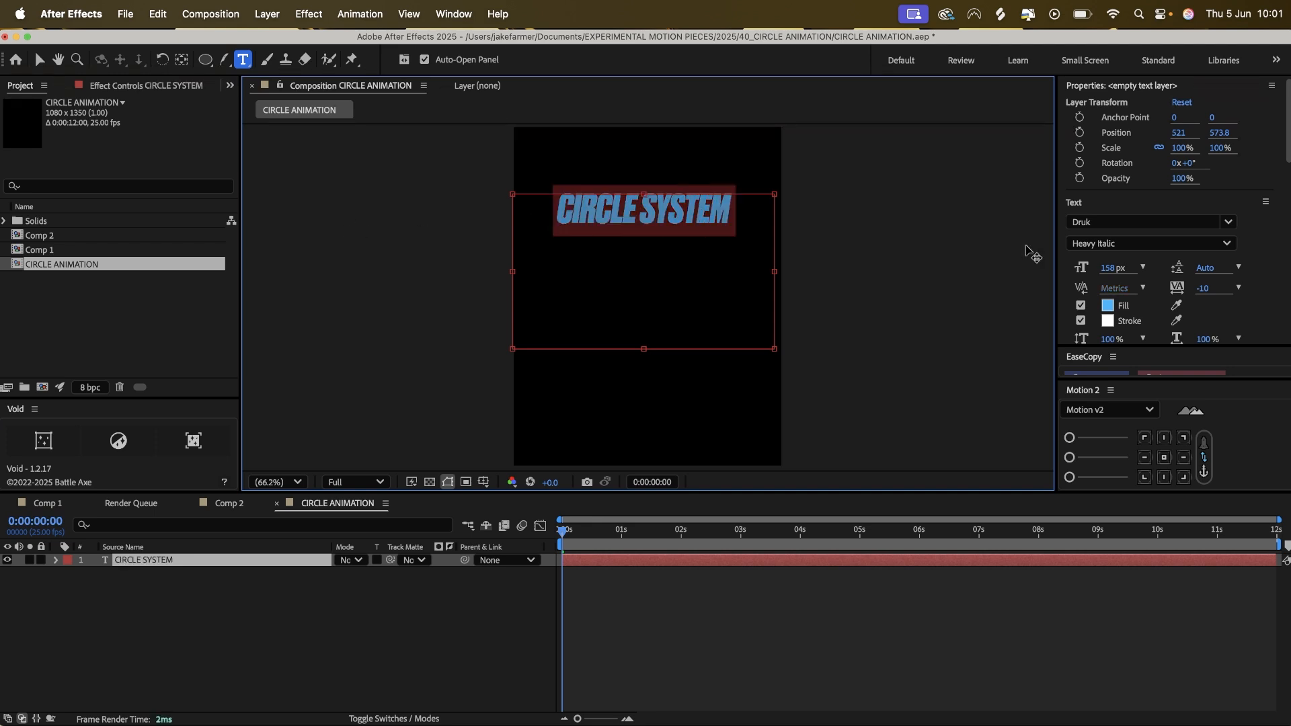
click(1228, 246)
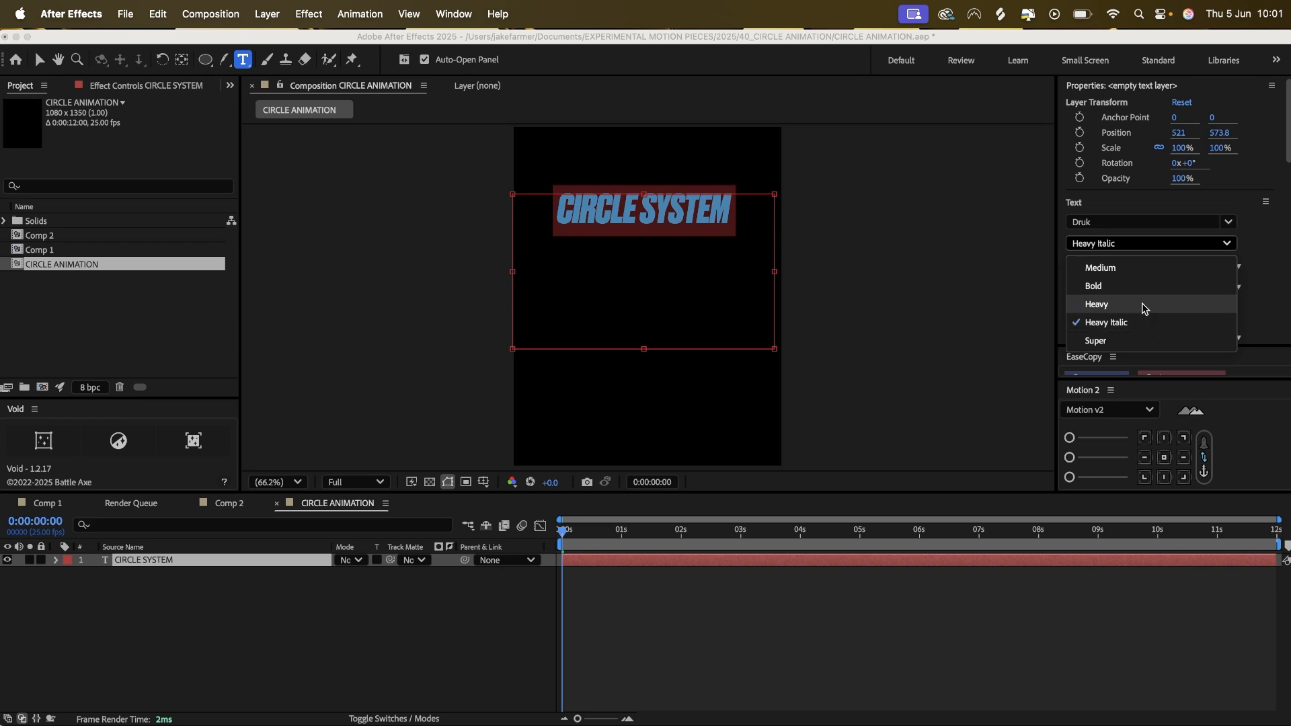
click(1141, 309)
click(719, 211)
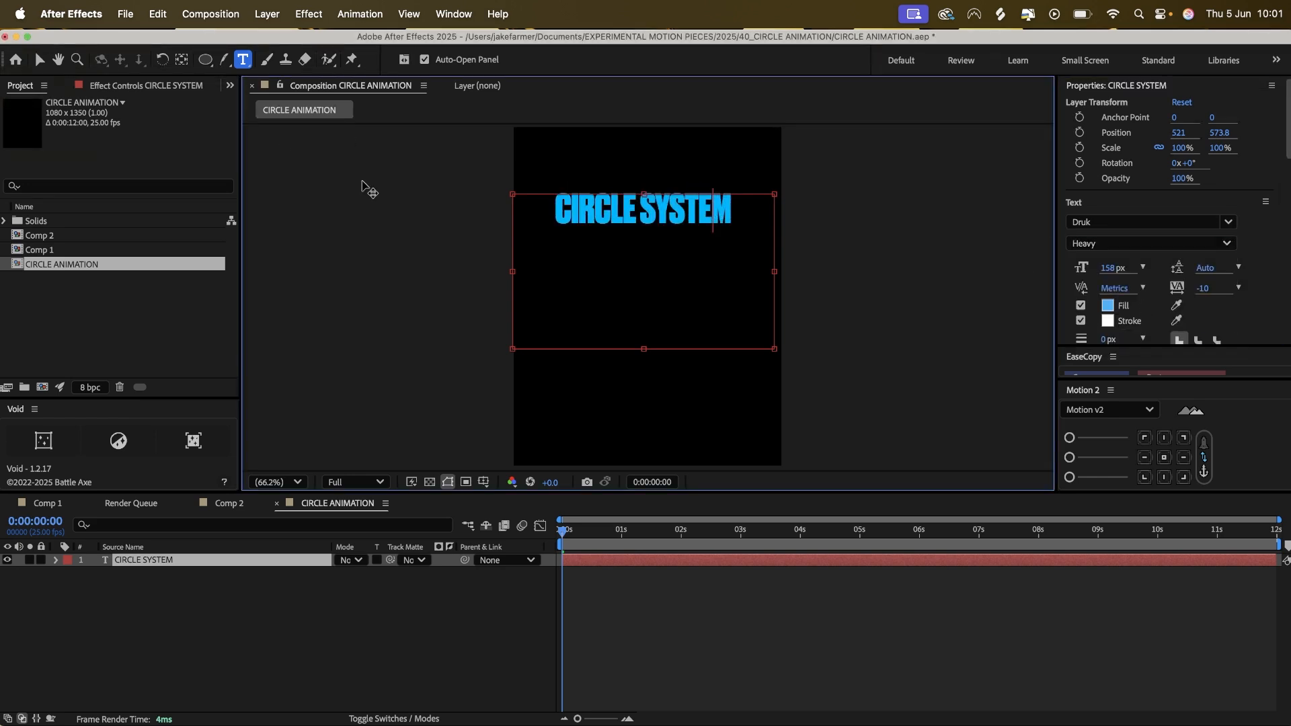
Widen the text box beyond the composition's right edge and append two more copies of CIRCLE SYSTEM on the same line.
drag(775, 270, 1115, 259)
drag(920, 206, 590, 202)
key(super+c)
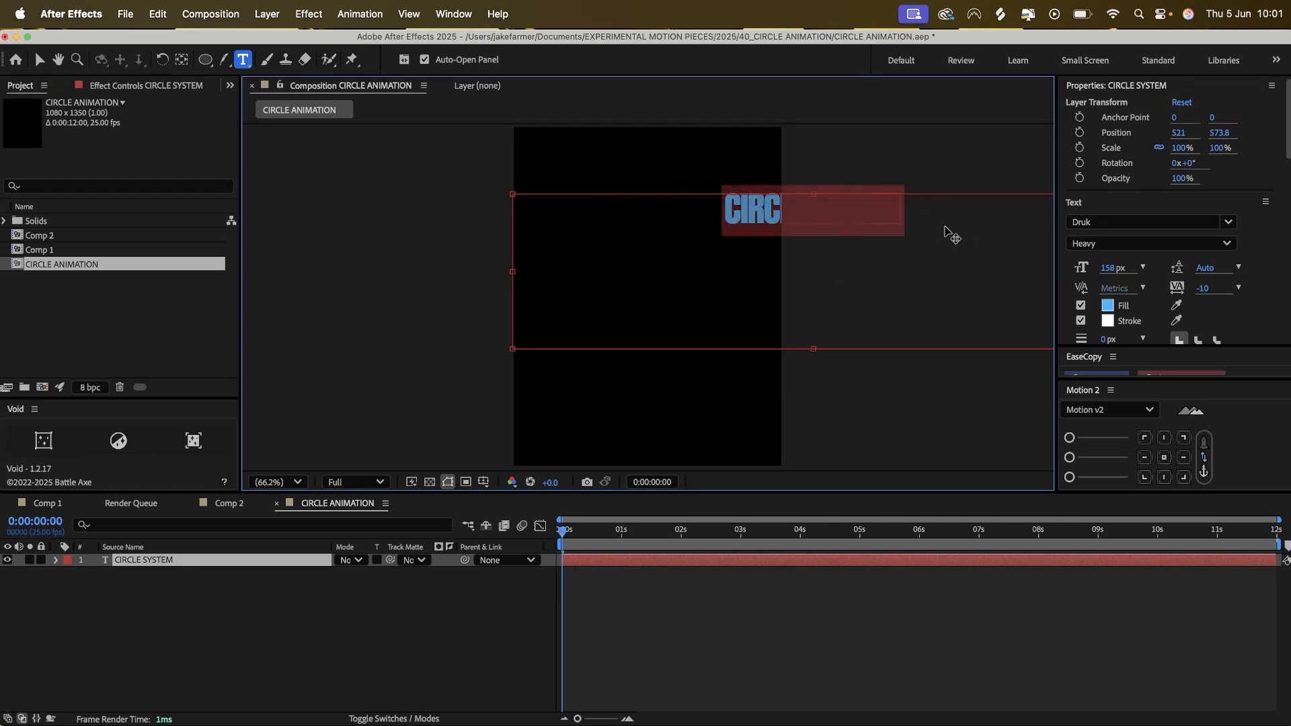
click(907, 210)
key(super+v)
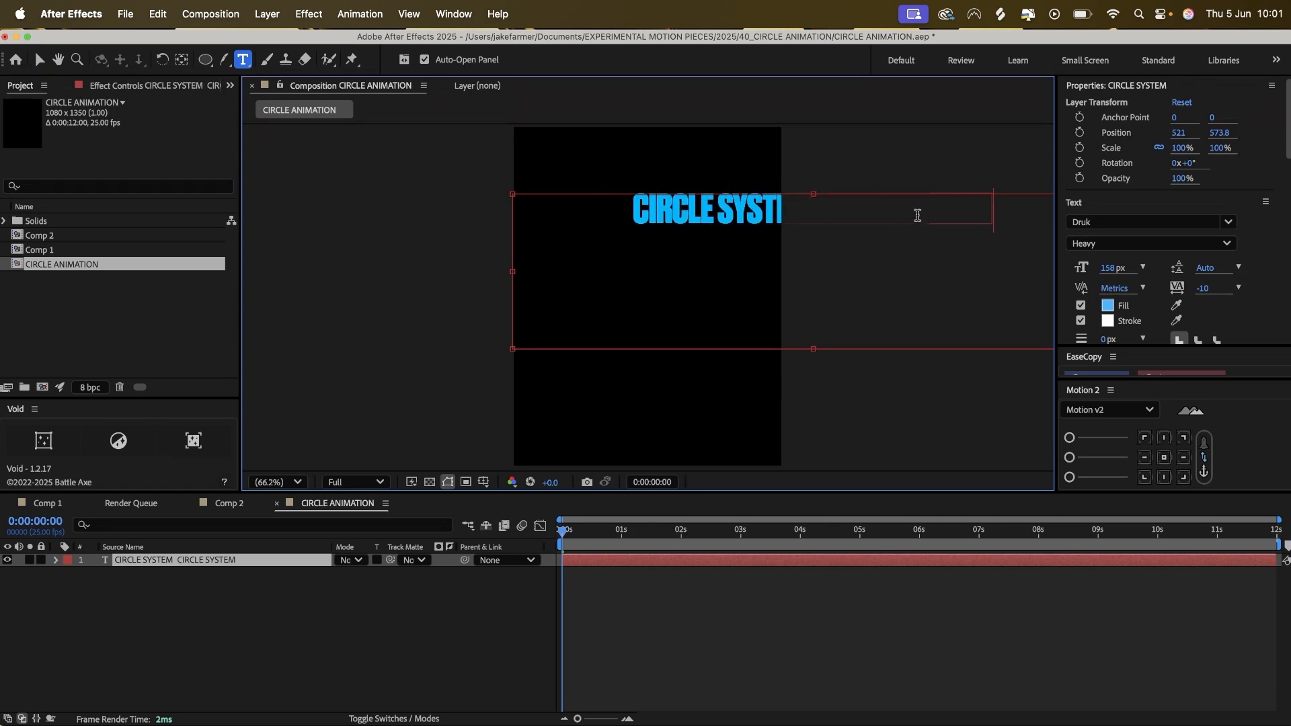
key(super+v)
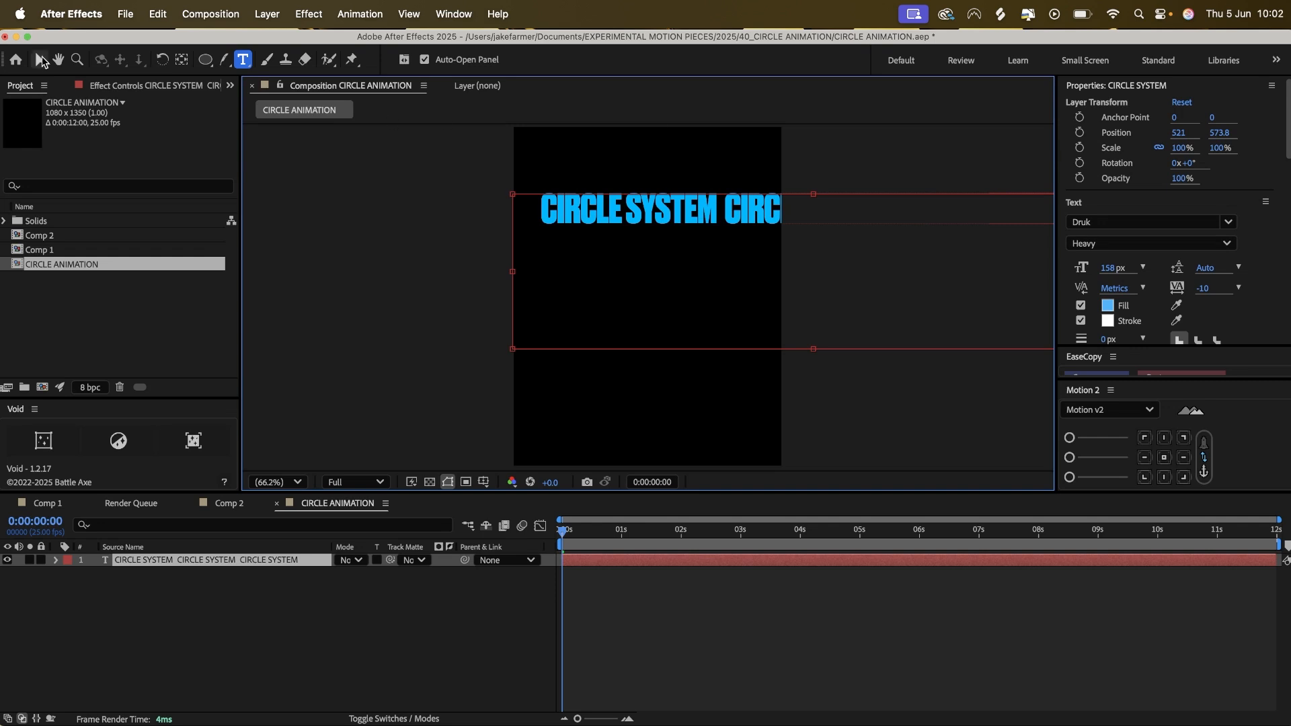
key(Escape)
key(v)
Move the text layer left to an X position of about -639 and append further CIRCLE SYSTEM repeats to the line.
drag(657, 209, 464, 208)
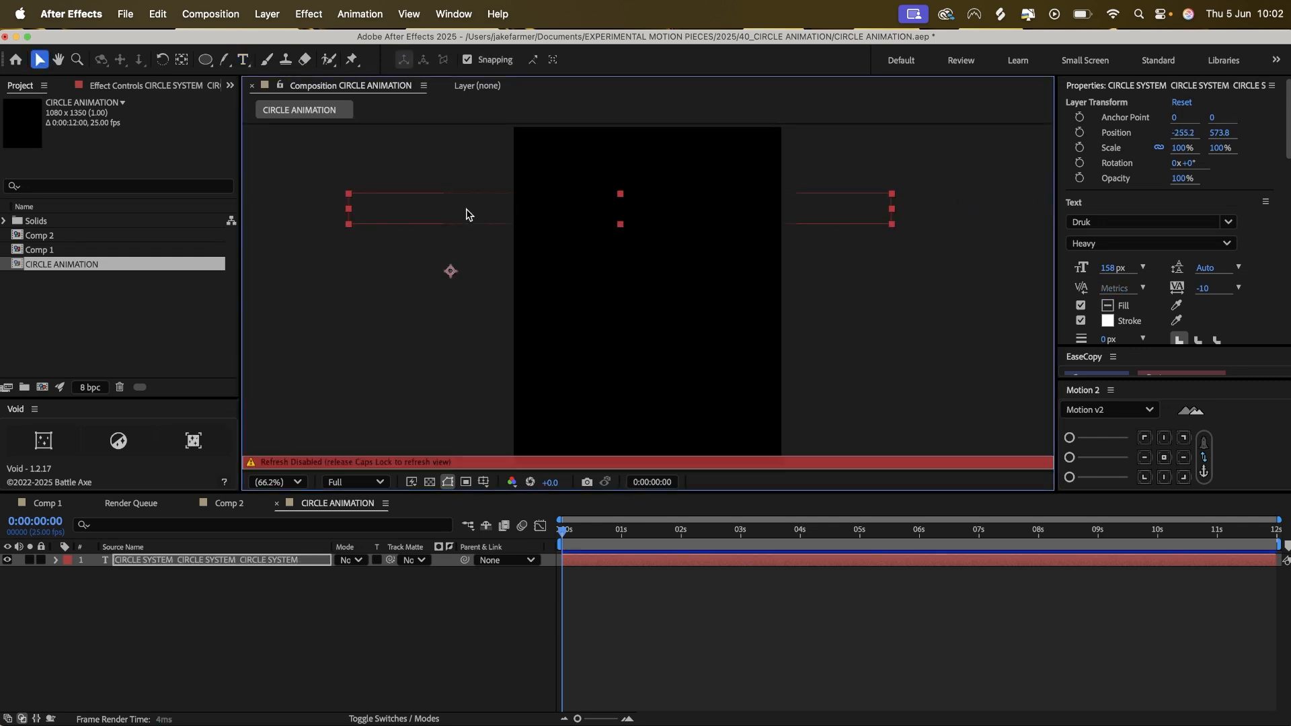
drag(707, 205, 619, 210)
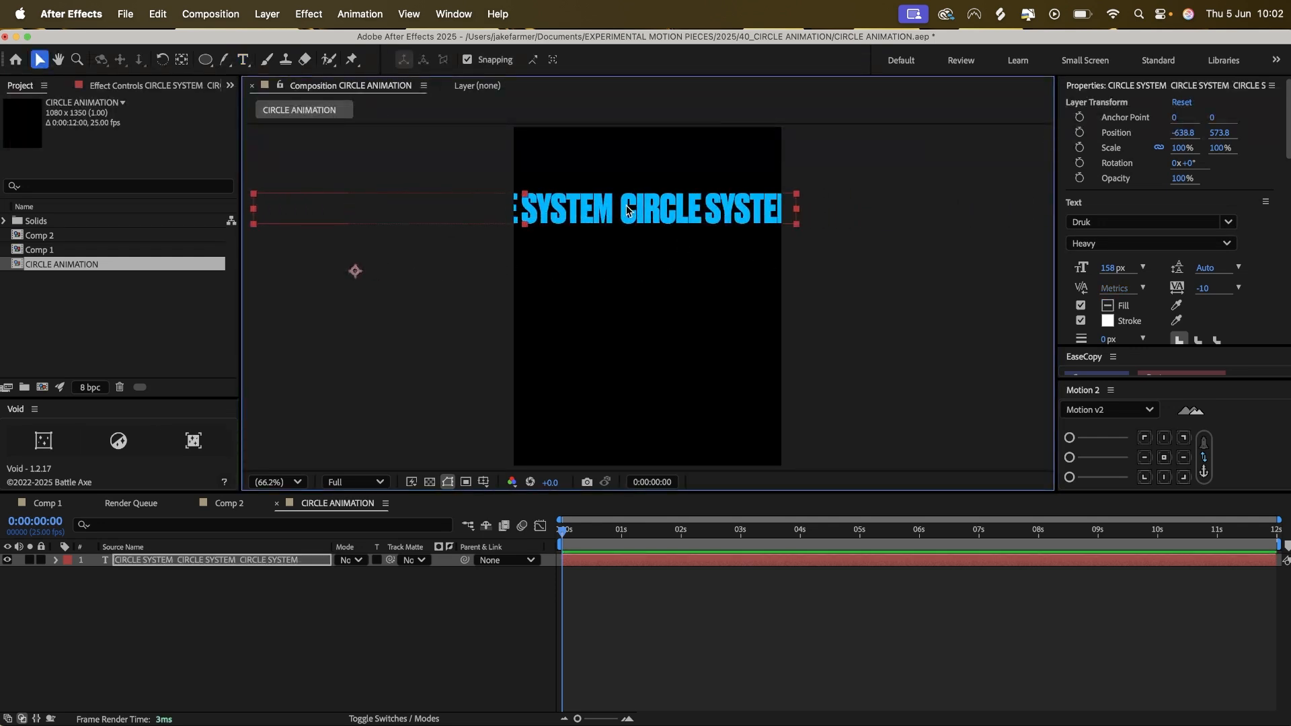
double_click(672, 211)
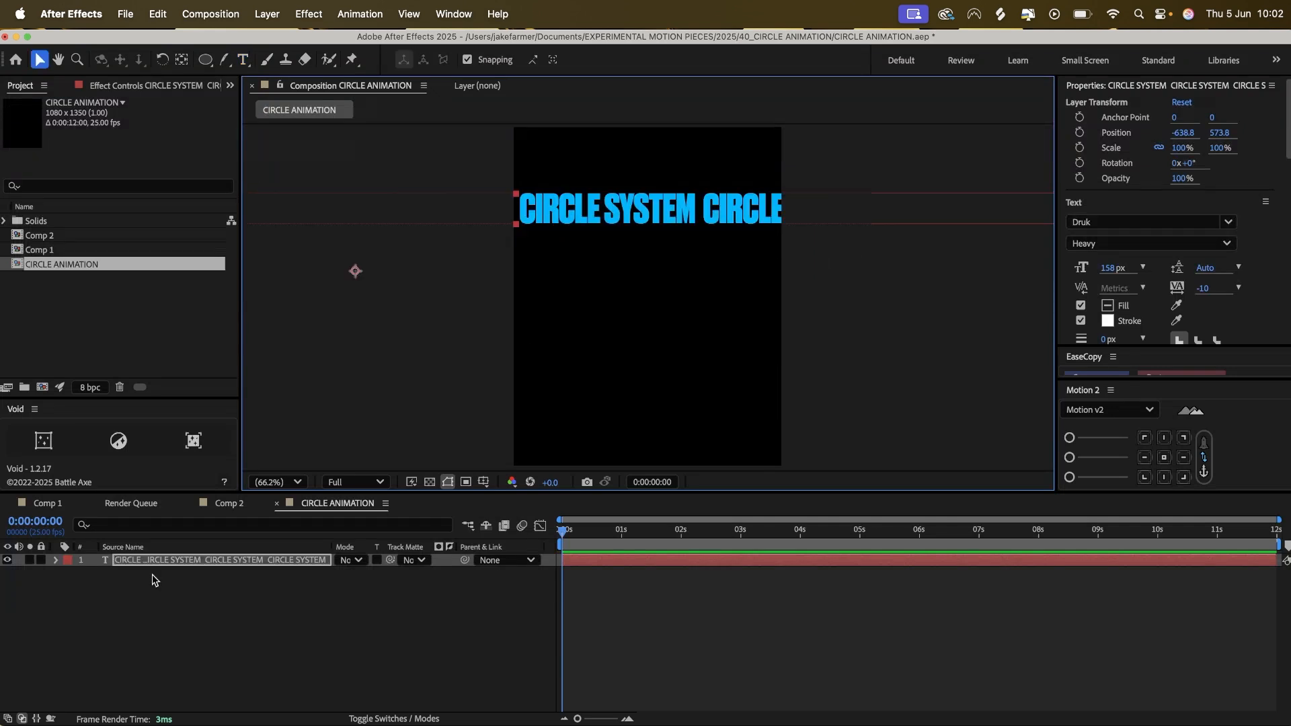
click(156, 563)
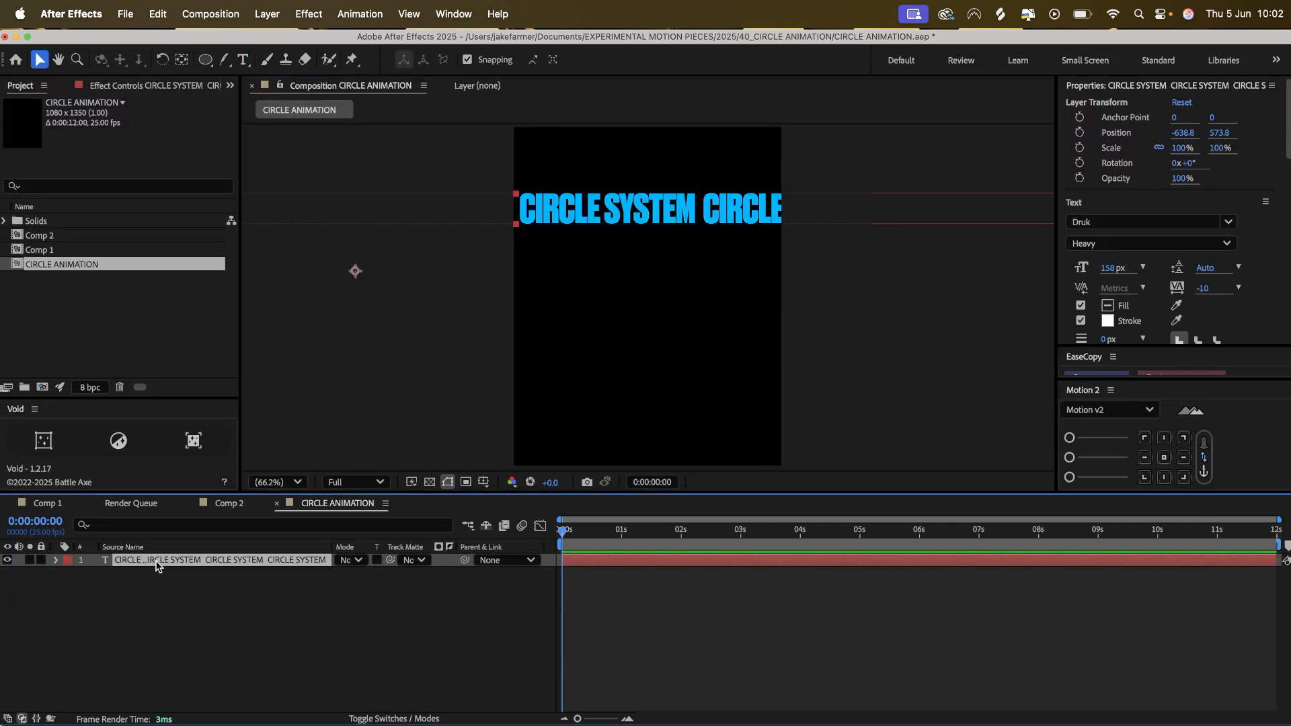
Draw a large circular mask on the text layer with the Ellipse tool, spanning most of the composition's width.
click(205, 60)
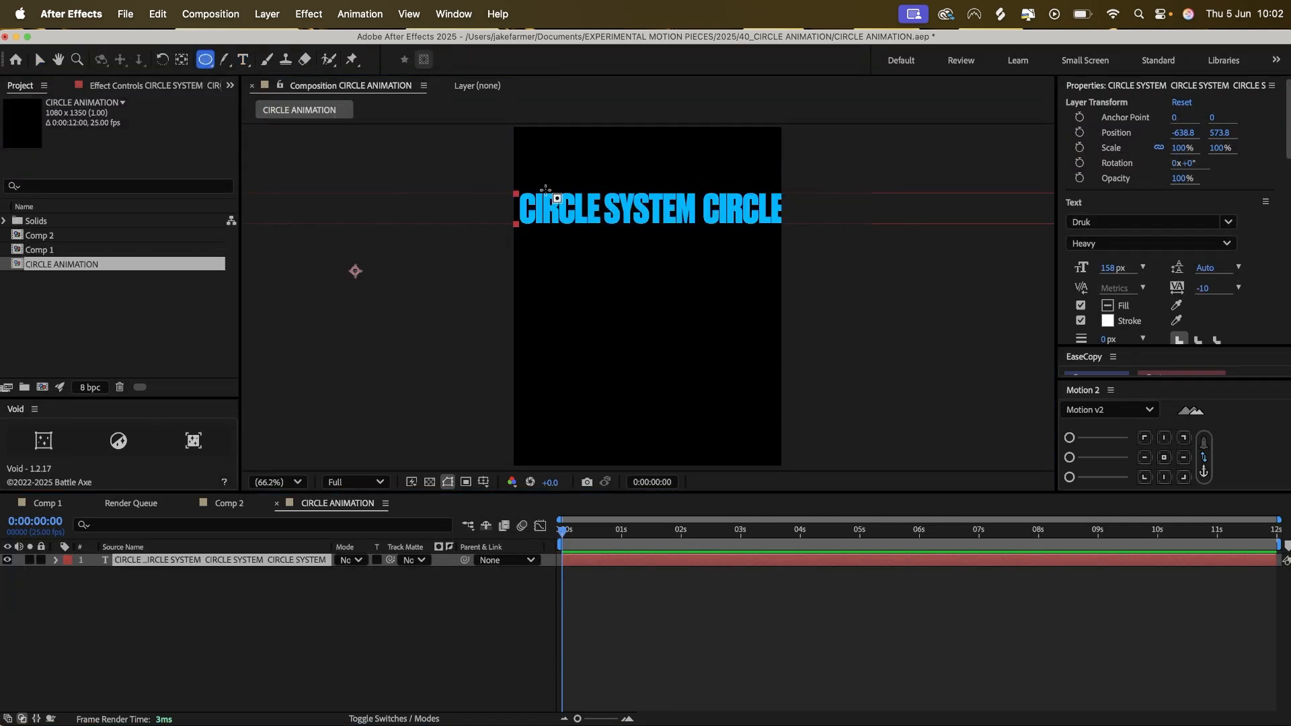
drag(531, 179, 769, 412)
click(146, 561)
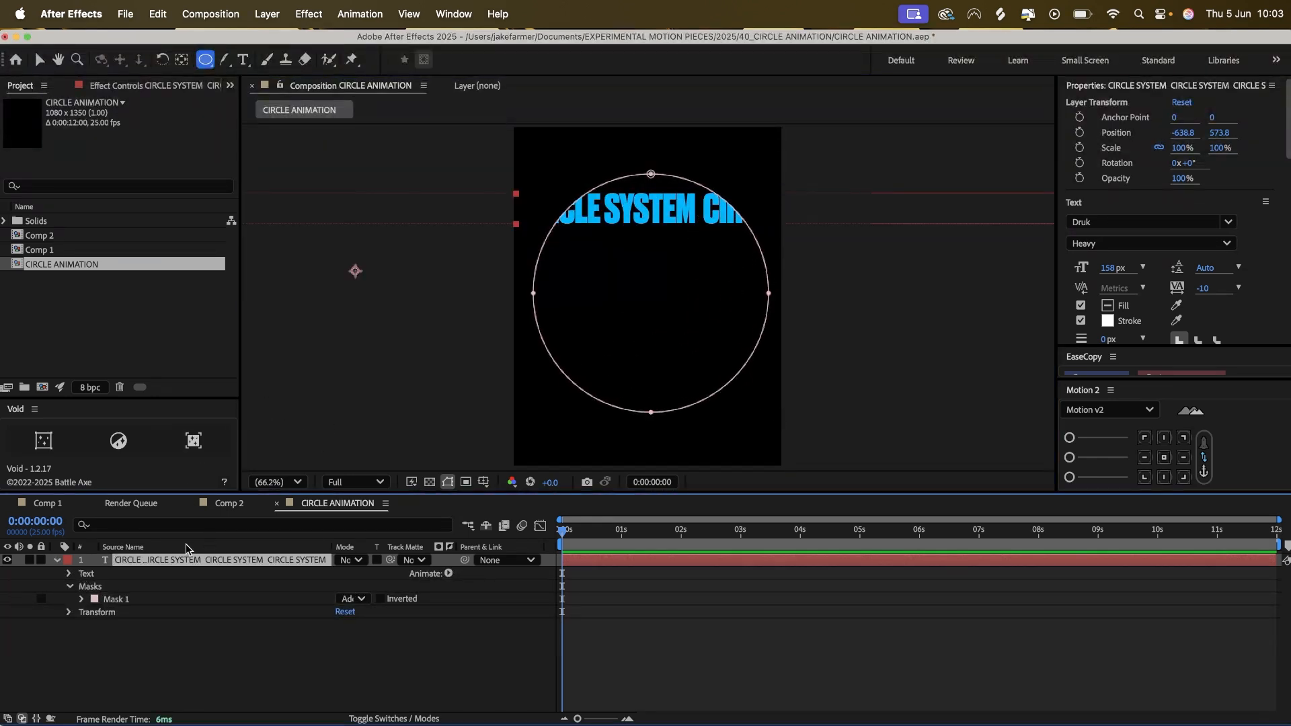
Set the text layer's path option to Mask 1 so the text follows the circle.
click(68, 573)
click(82, 600)
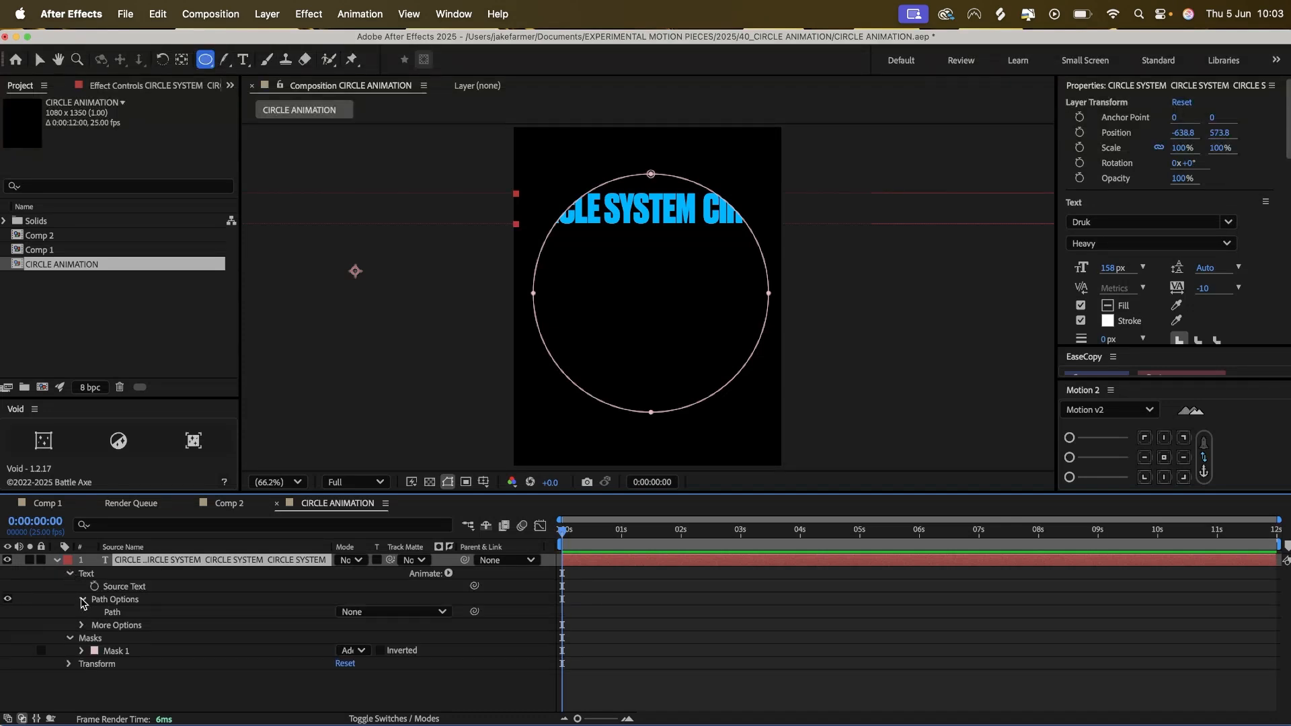
click(388, 609)
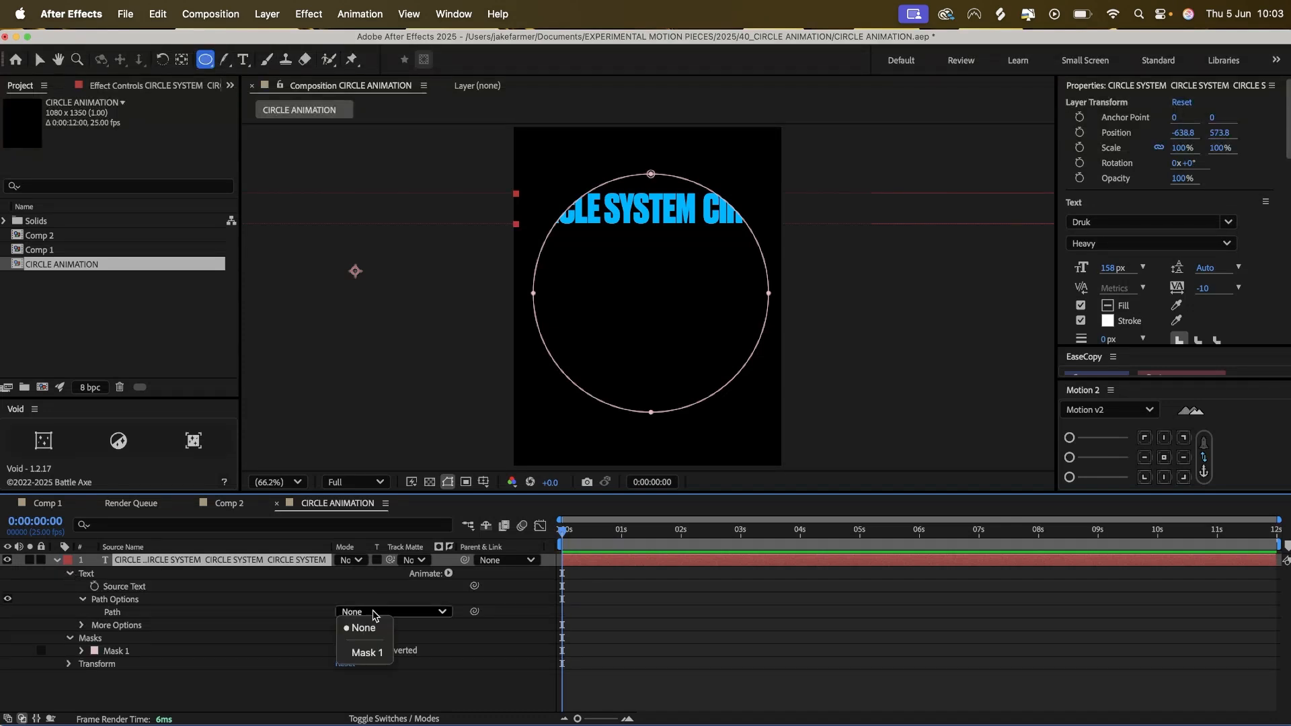
click(363, 653)
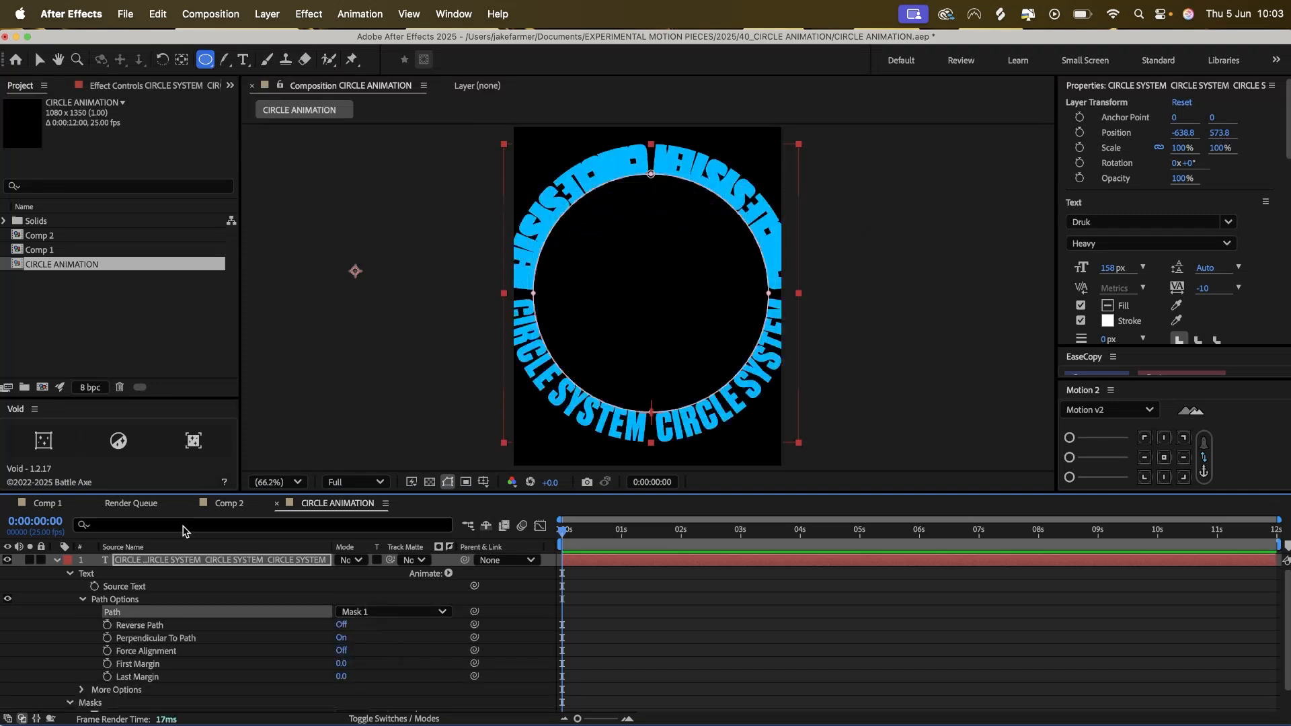
Reduce the circular text's font size to 105 px and delete one surplus CIRCLE SYSTEM repeat from the ring's upper right.
double_click(106, 563)
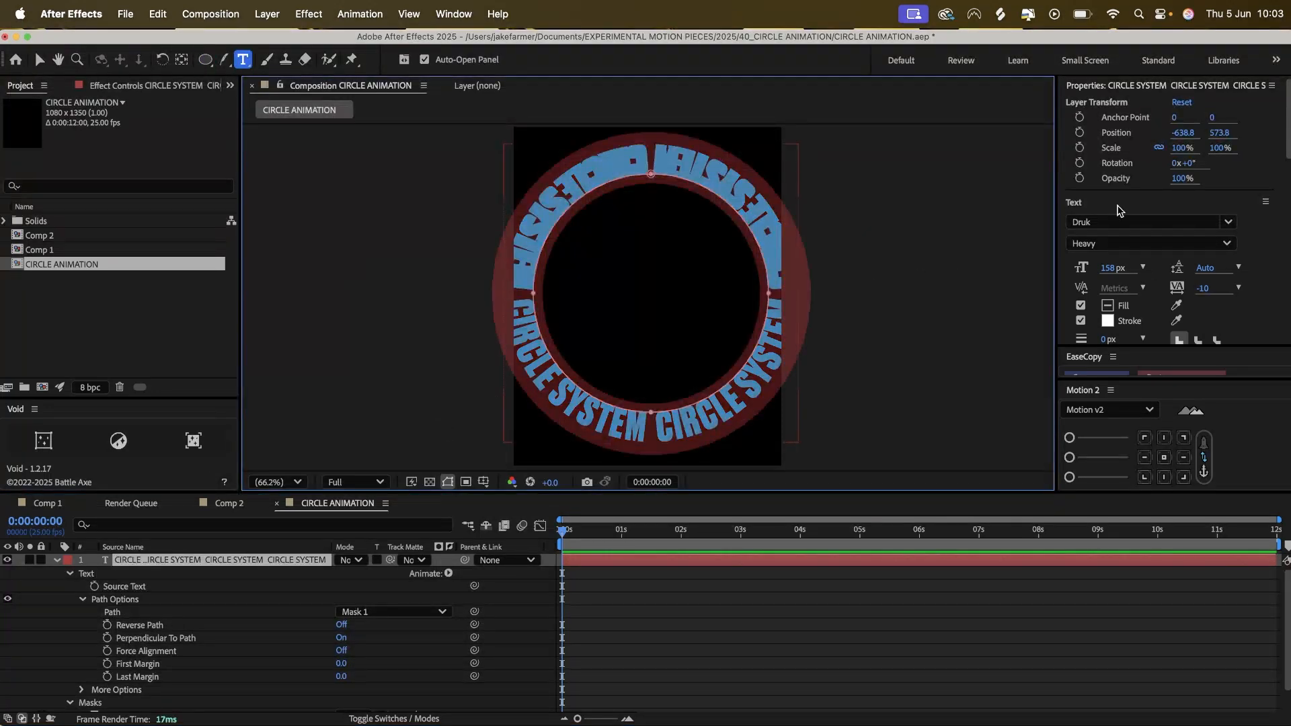
drag(1112, 270, 1076, 278)
click(1111, 268)
text(105)
key(Return)
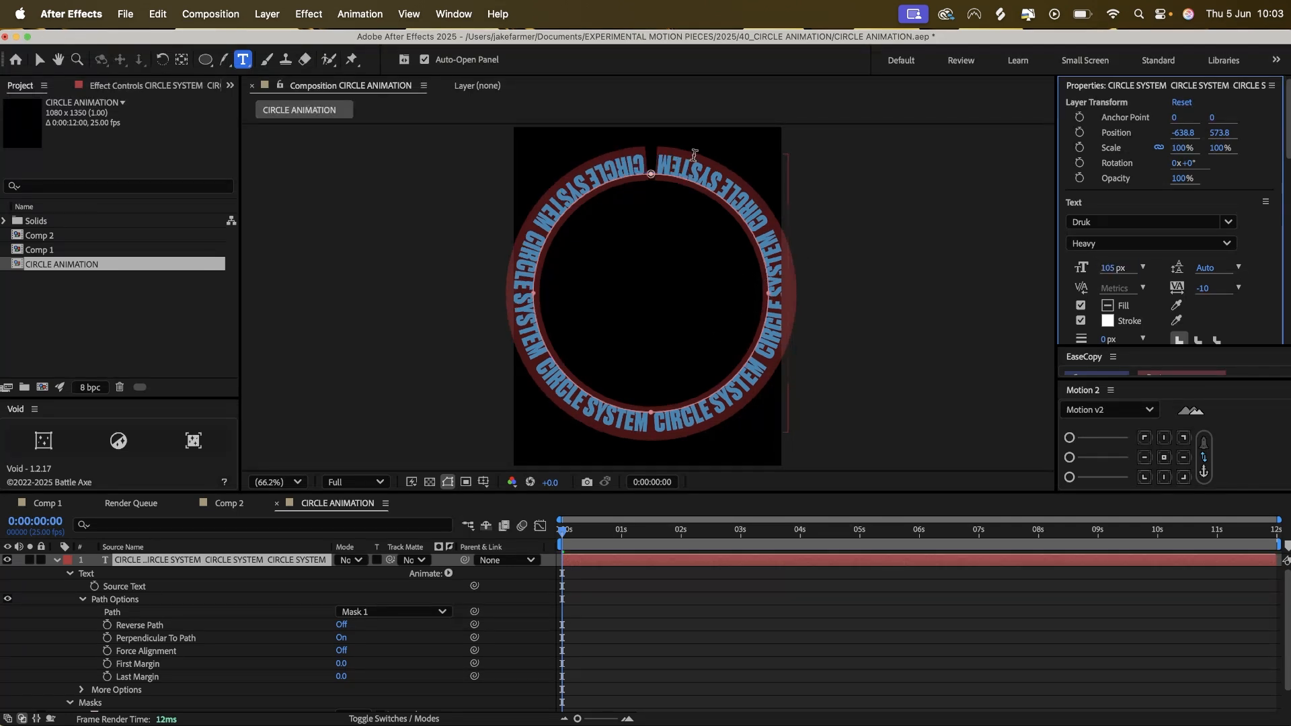
click(694, 156)
drag(656, 156, 762, 228)
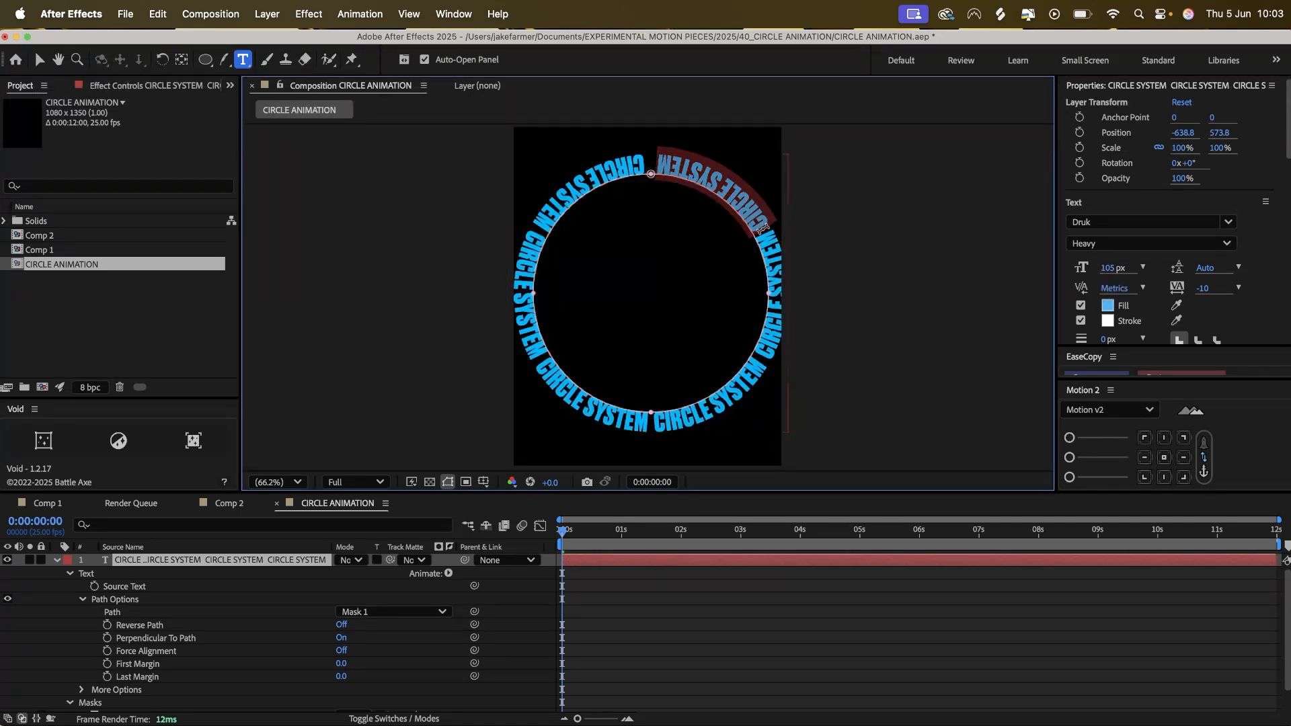
key(BackSpace)
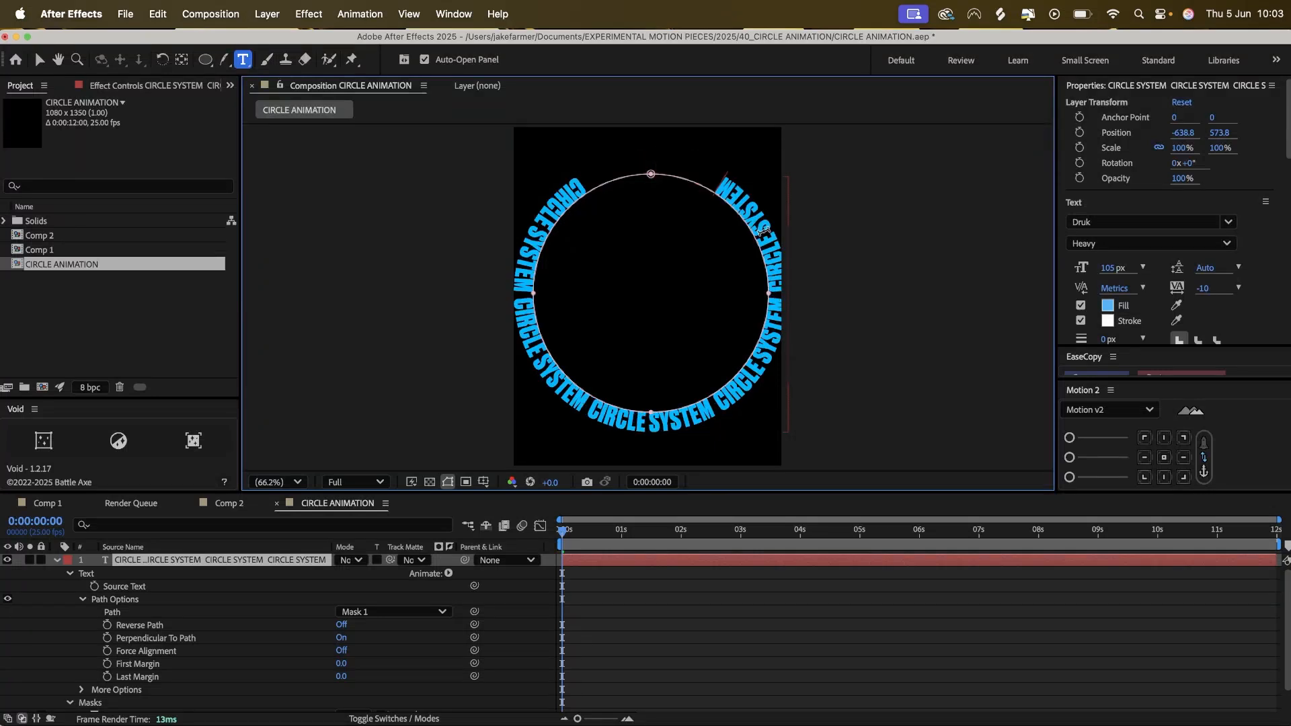
Set the font size of all the circular text to 127 px.
double_click(106, 562)
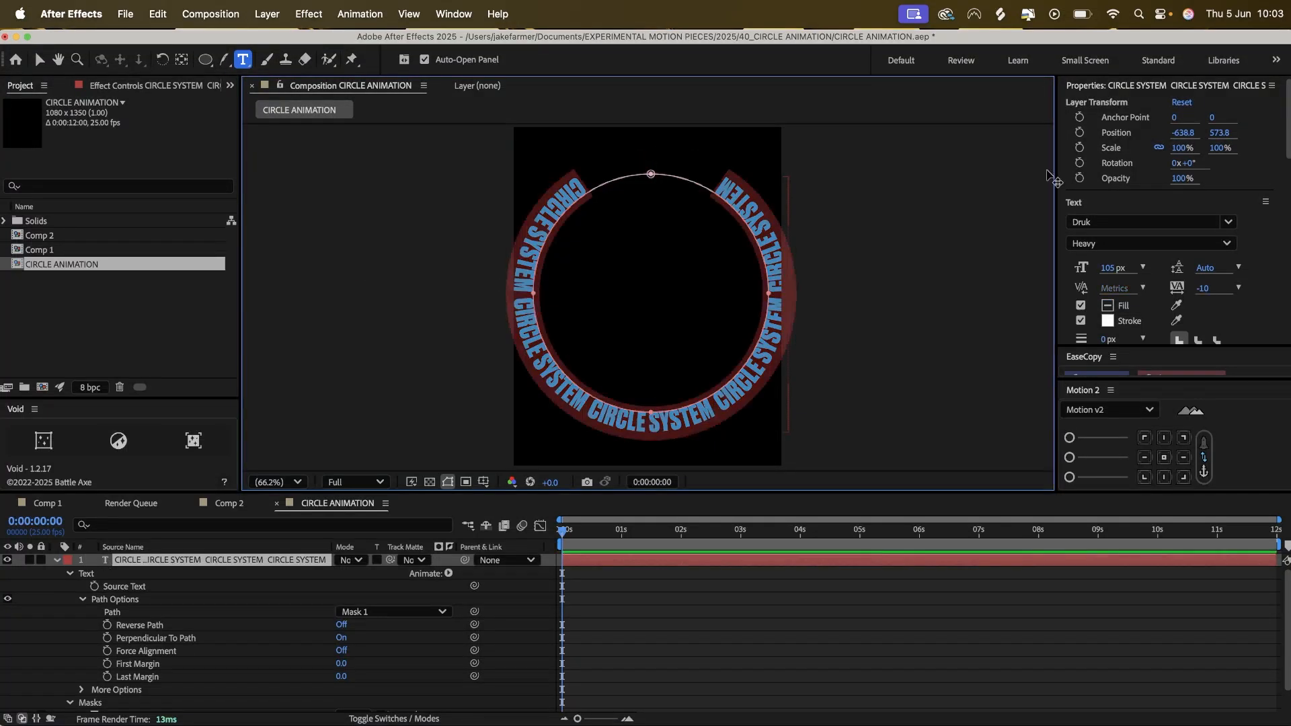
drag(1114, 268, 1132, 268)
click(1110, 267)
text(127)
key(Return)
key(v)
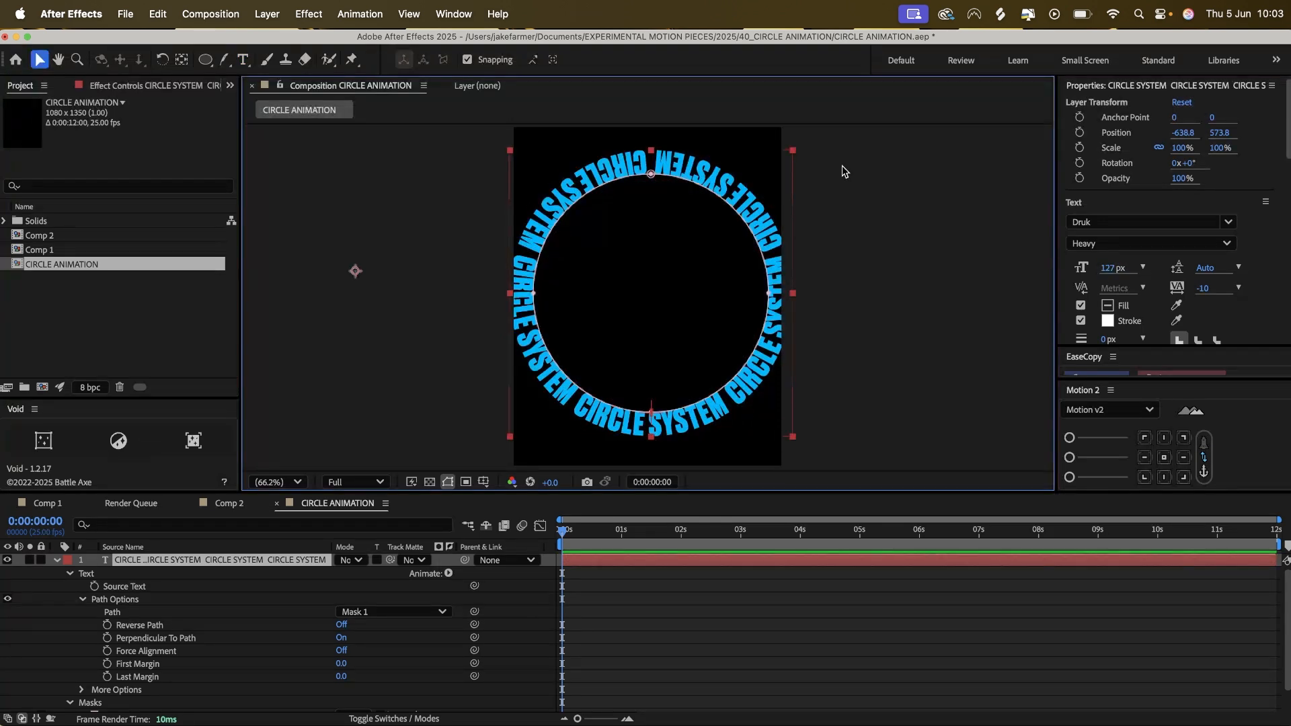
Enable per-character 3D for the circular text layer.
click(451, 576)
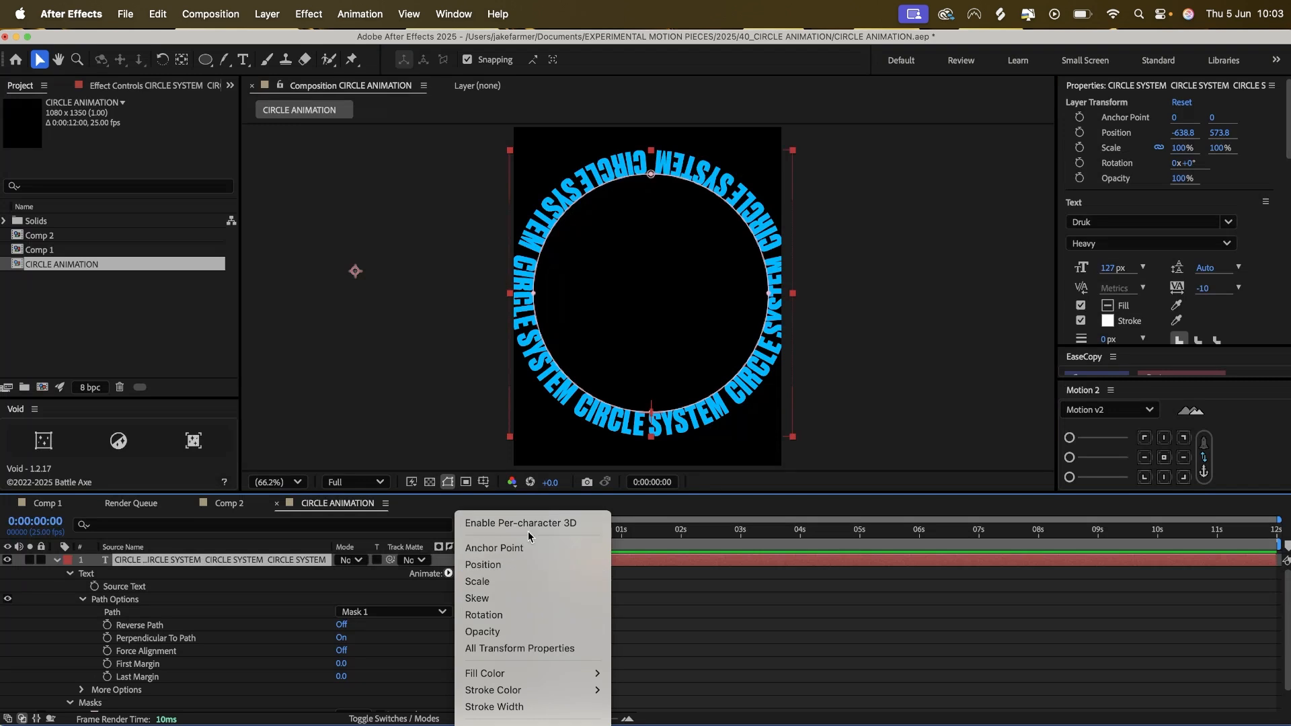
click(422, 592)
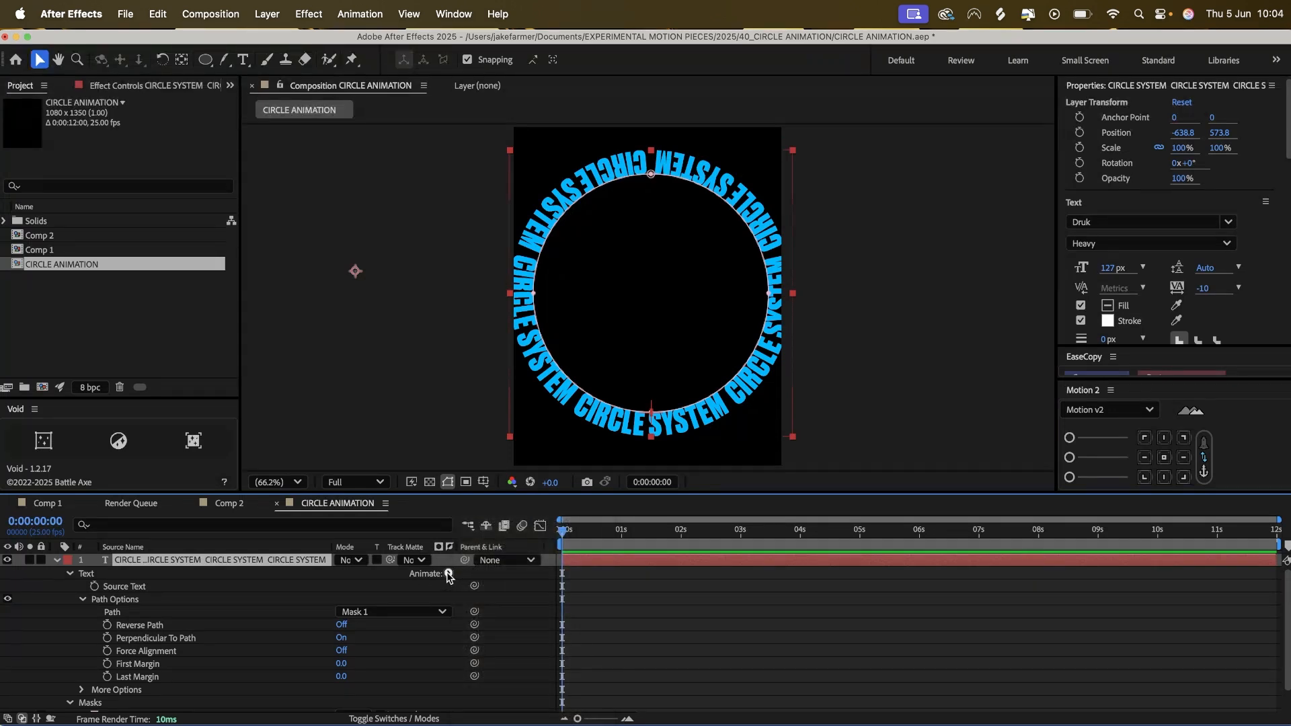
click(449, 574)
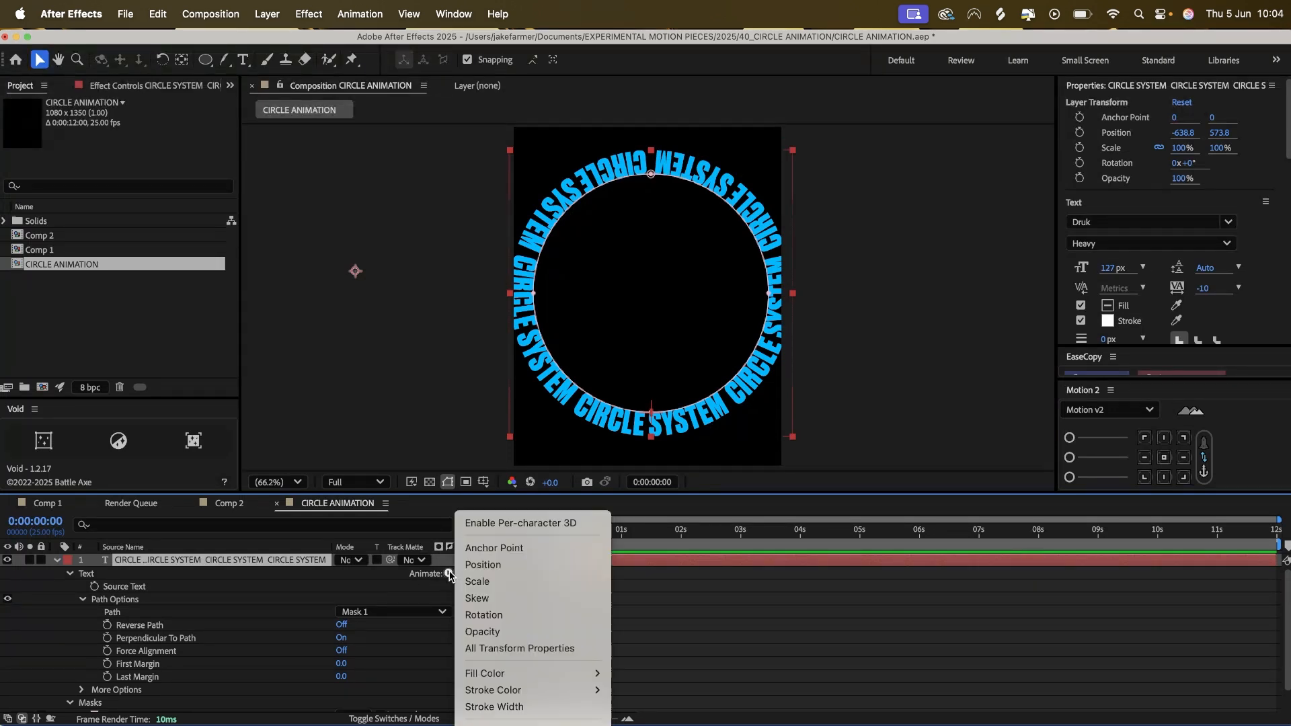
click(517, 524)
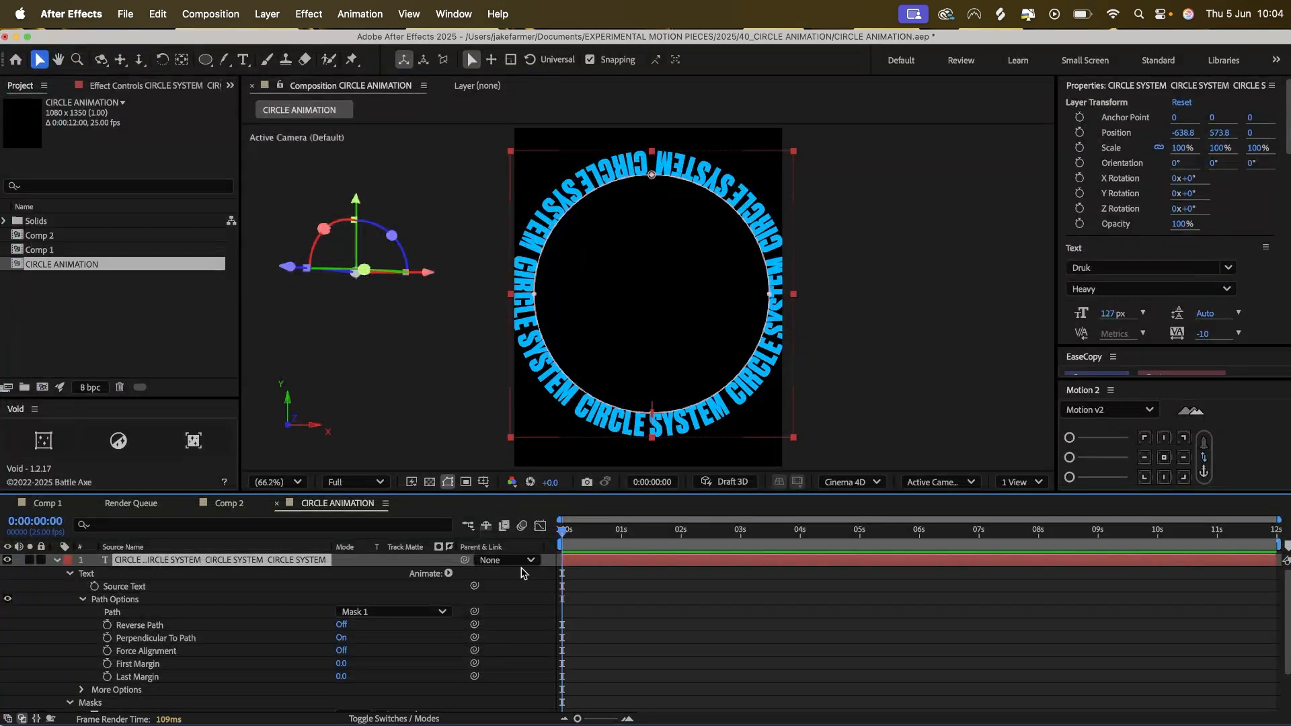
Add a Rotation text animator to the layer and set its X Rotation to 90°.
click(450, 573)
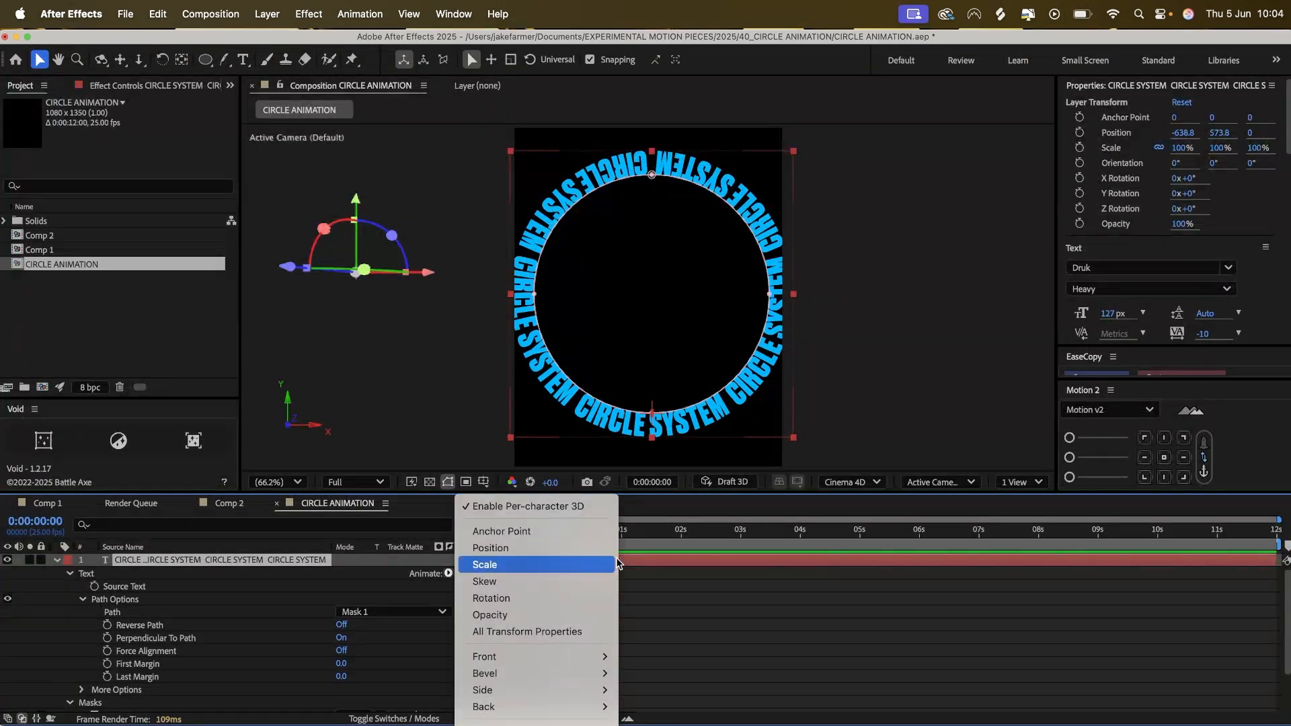
click(538, 605)
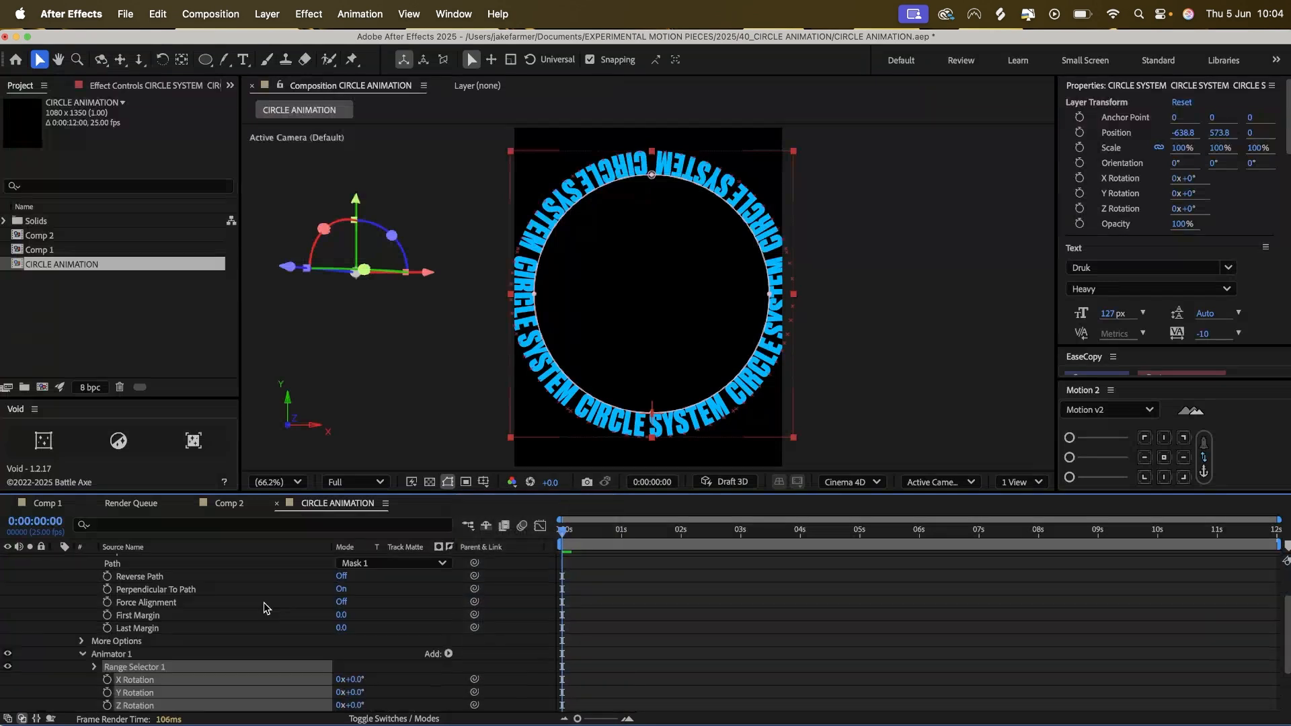
scroll(283, 634, down, 1)
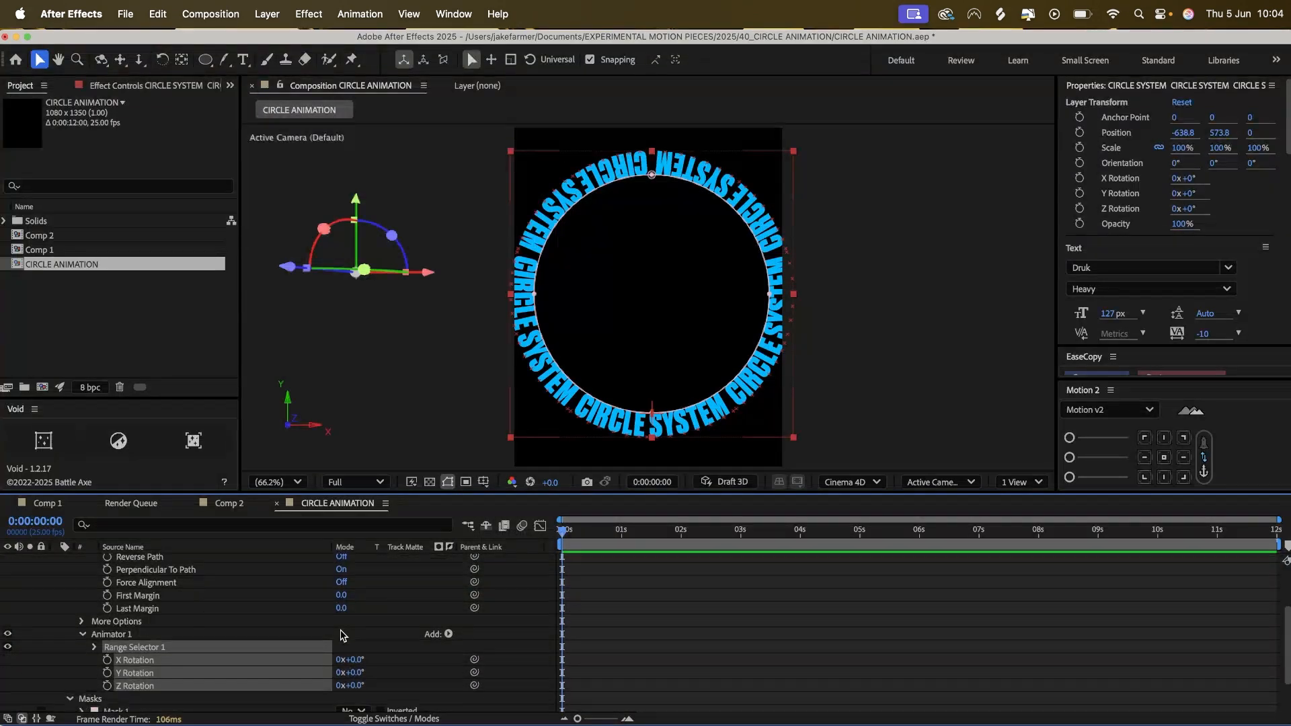
click(364, 640)
click(356, 660)
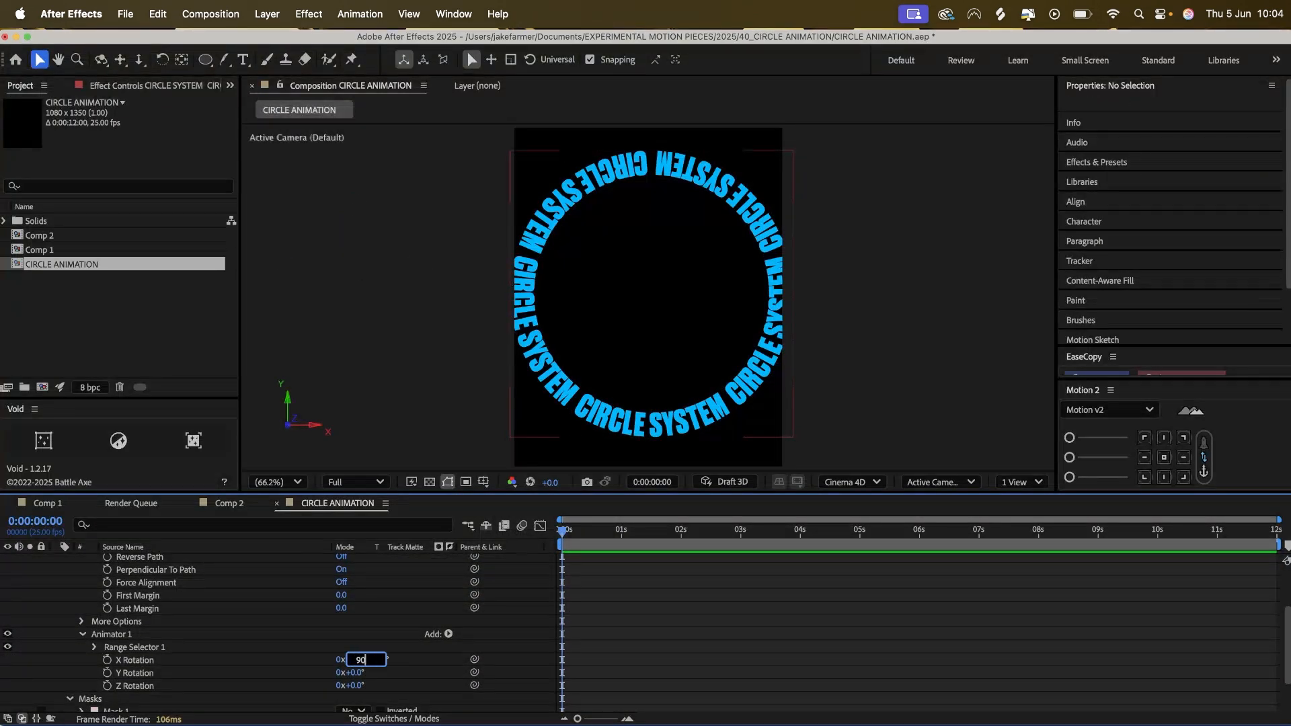
text(90)
key(Return)
Move the text layer's anchor point to about the centre of the circle with the Pan Behind tool.
scroll(487, 562, down, 5)
click(181, 59)
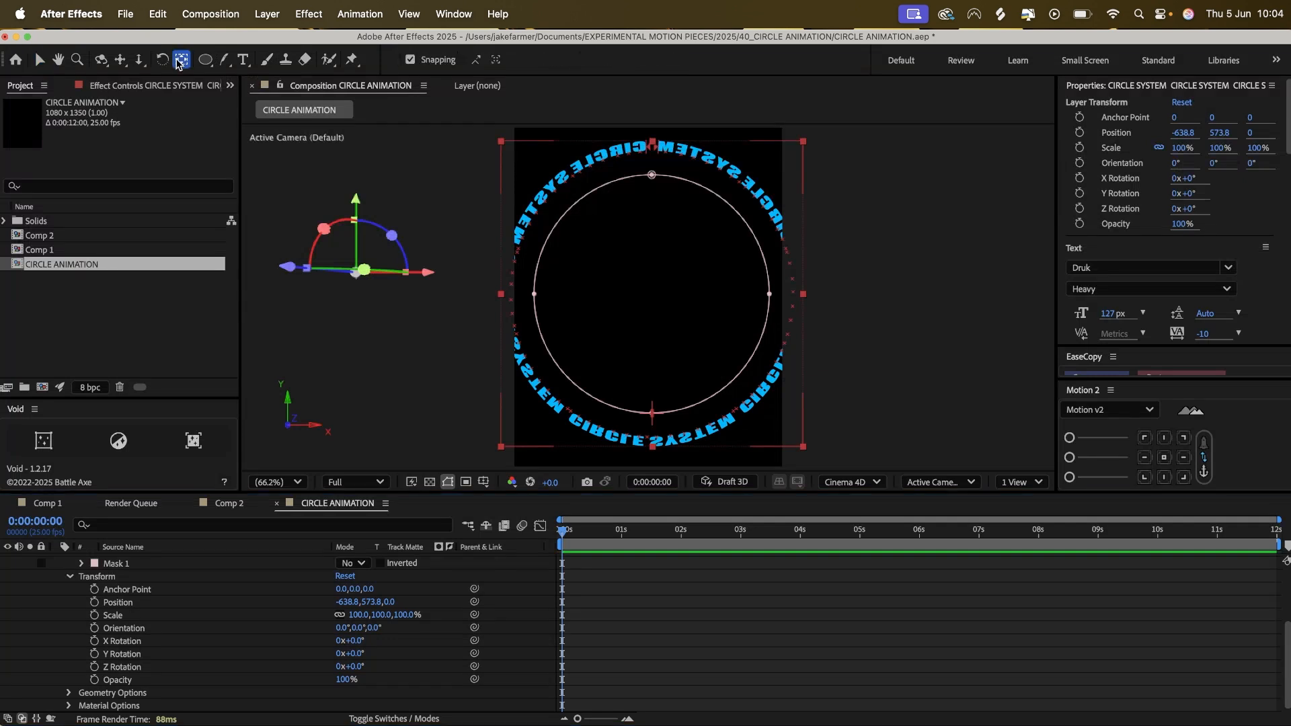
drag(353, 273, 651, 288)
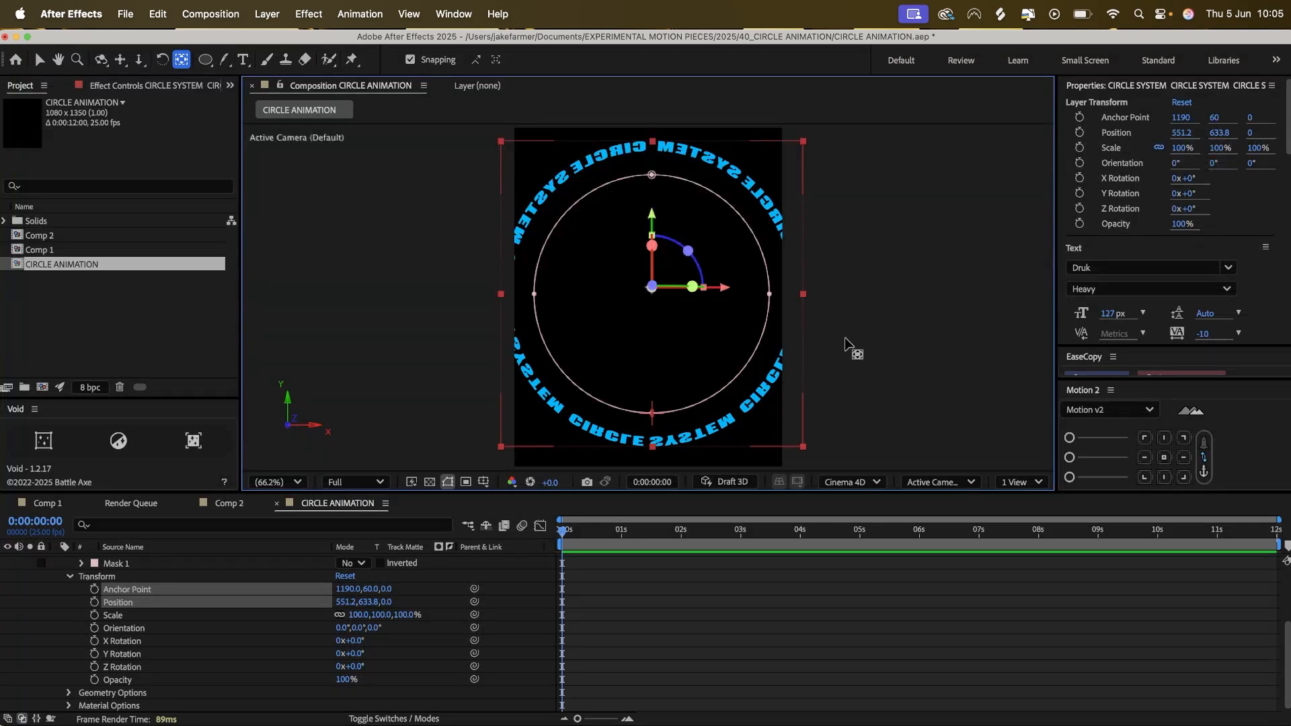
Set the text layer's X Rotation to 227° and its Y Rotation to 30°.
scroll(145, 568, up, 4)
click(81, 594)
scroll(200, 595, down, 2)
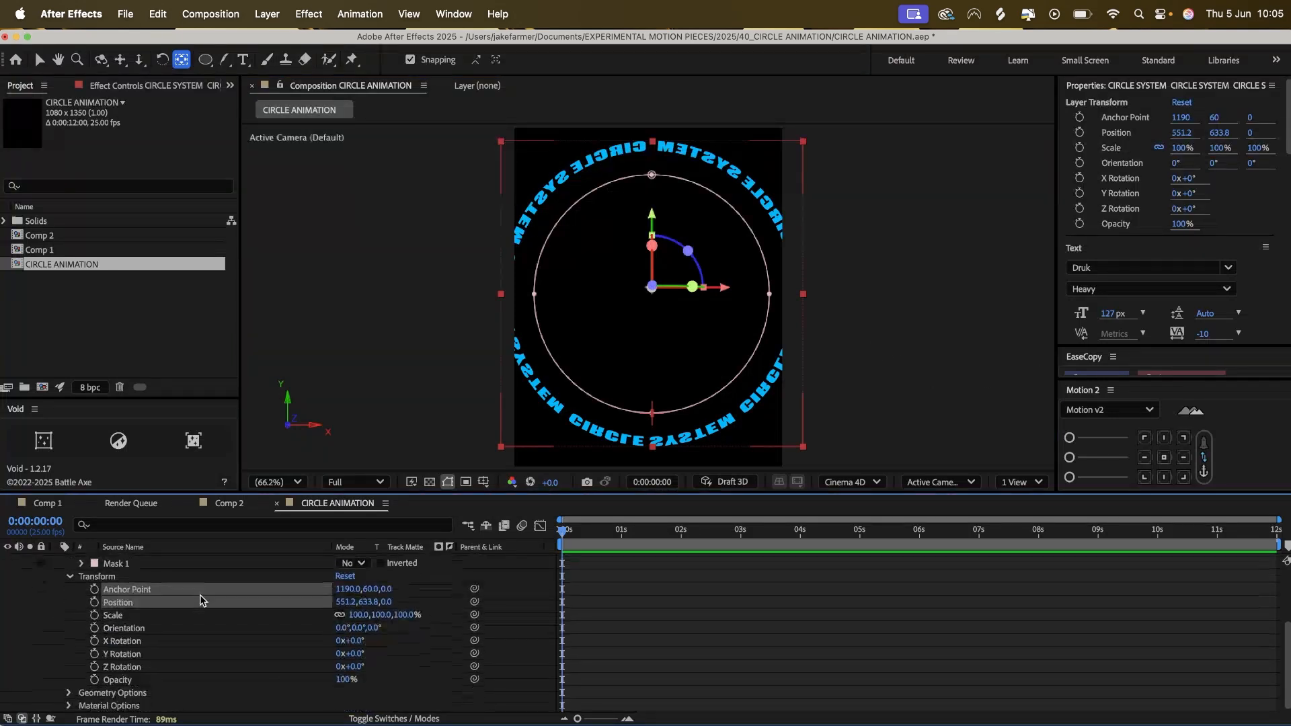
click(111, 612)
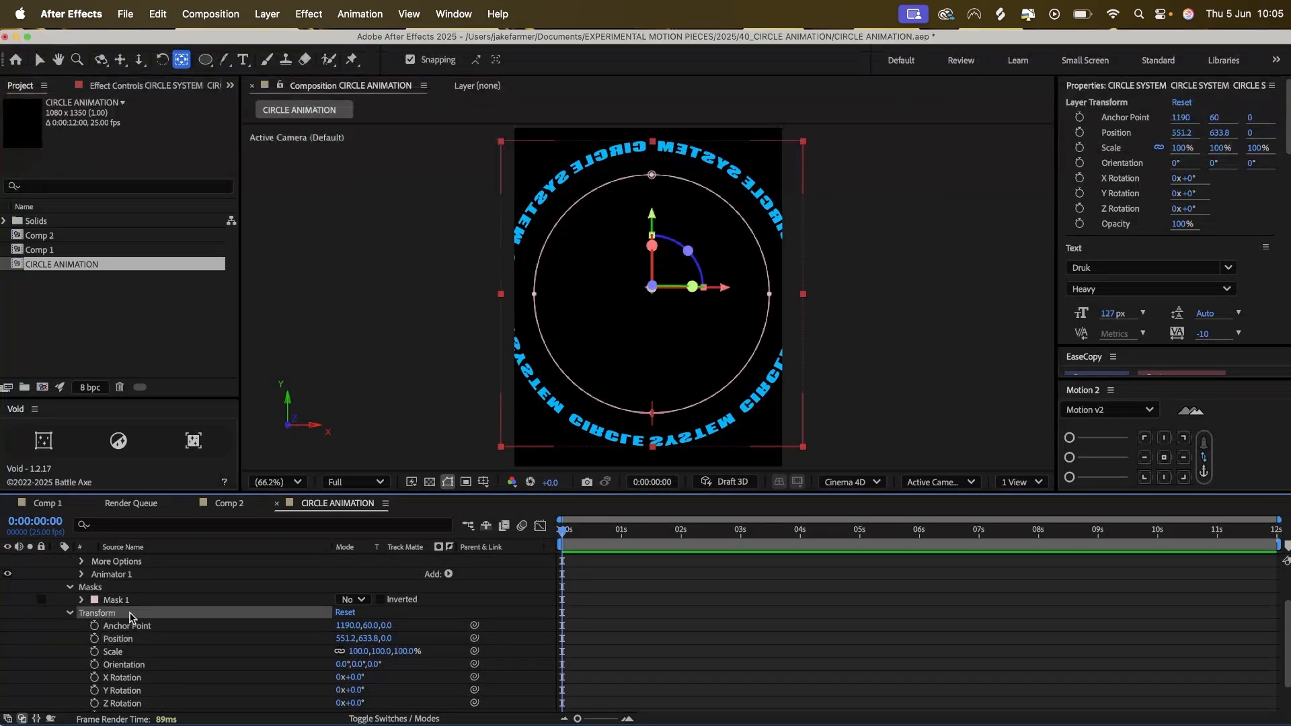
scroll(201, 617, down, 3)
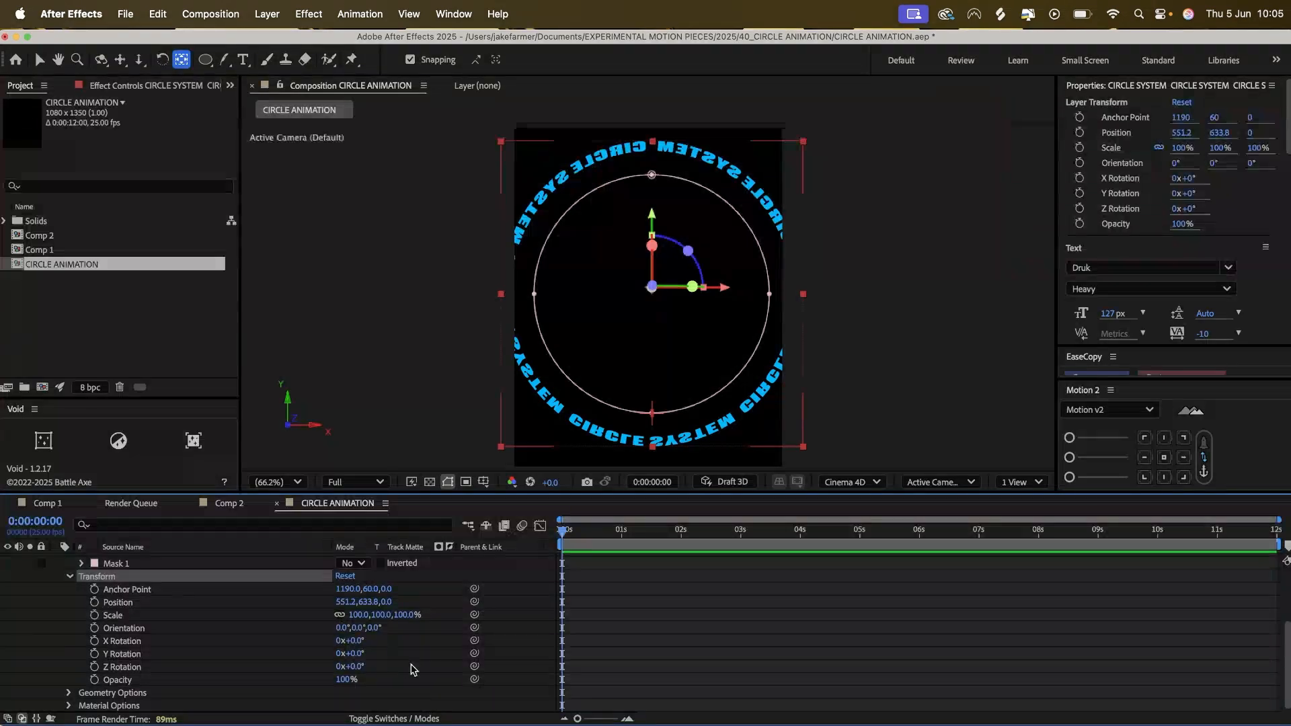
click(357, 641)
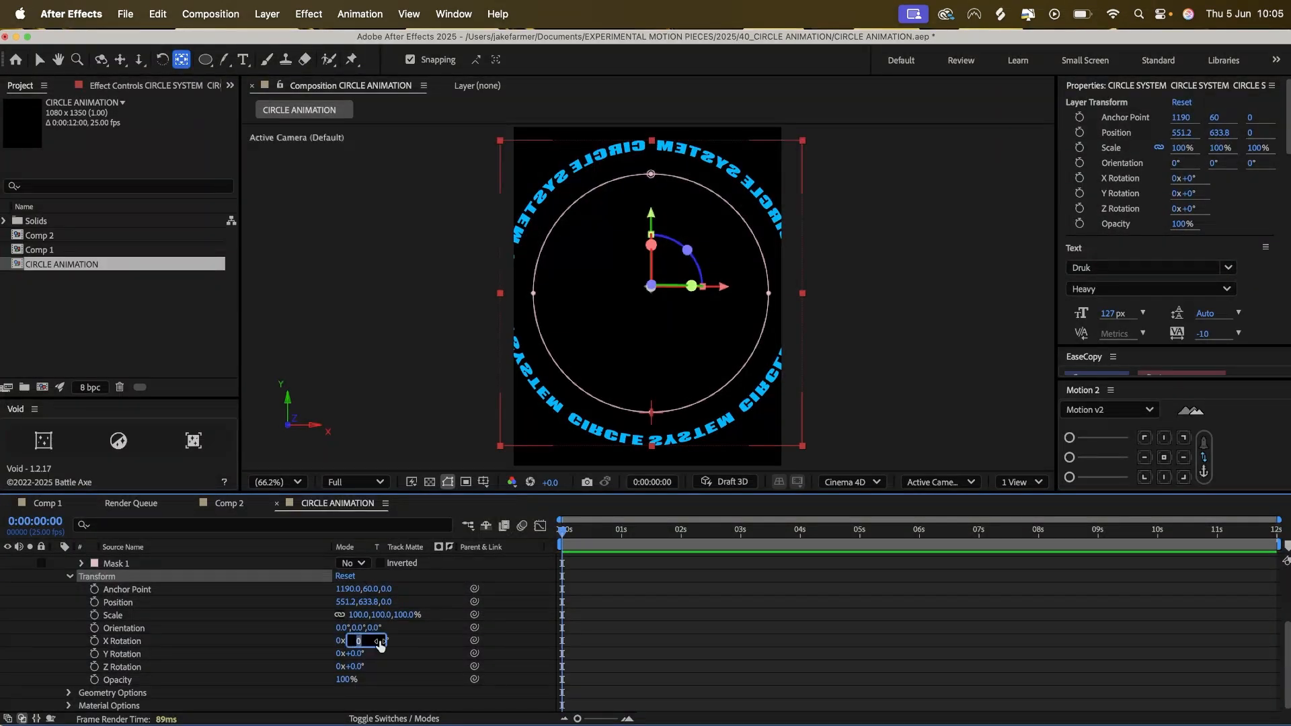
text(227)
key(Return)
click(356, 654)
text(30)
key(Return)
Move the tilted text ring to position 607.2, 801.8 to place it within the frame.
key(v)
key(p)
drag(371, 574, 470, 589)
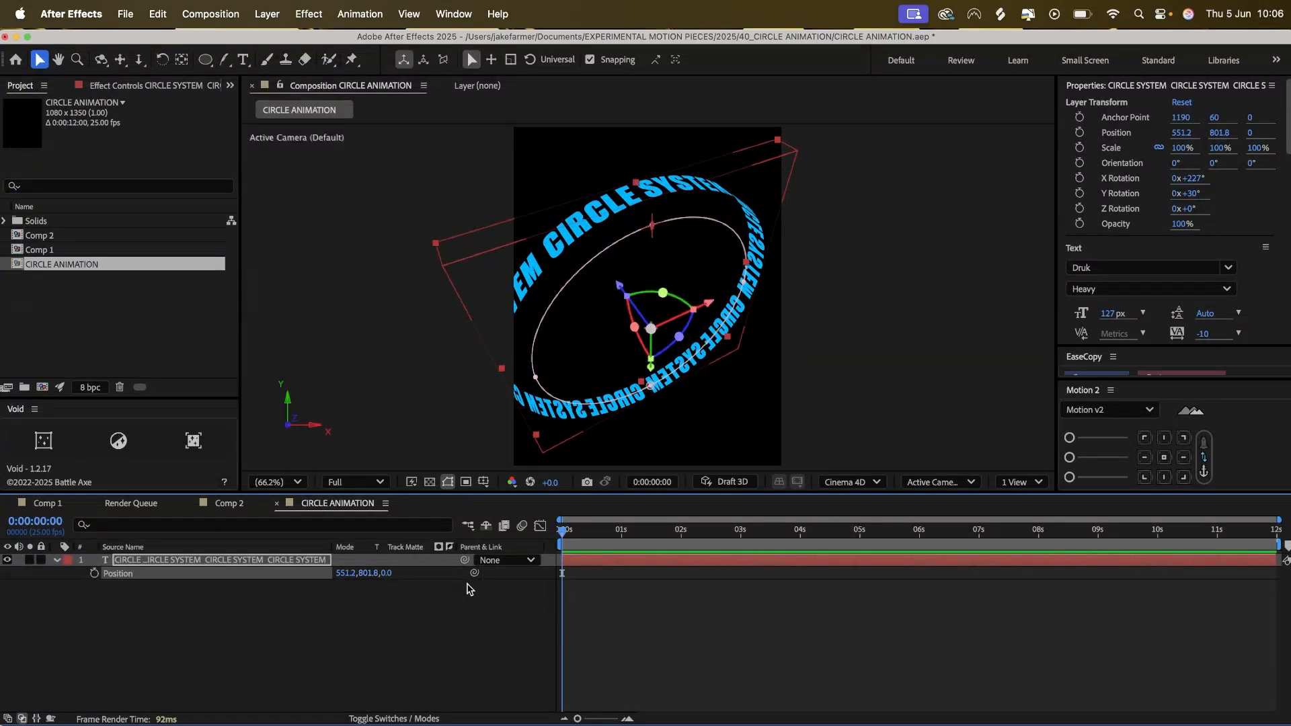
drag(347, 573, 385, 576)
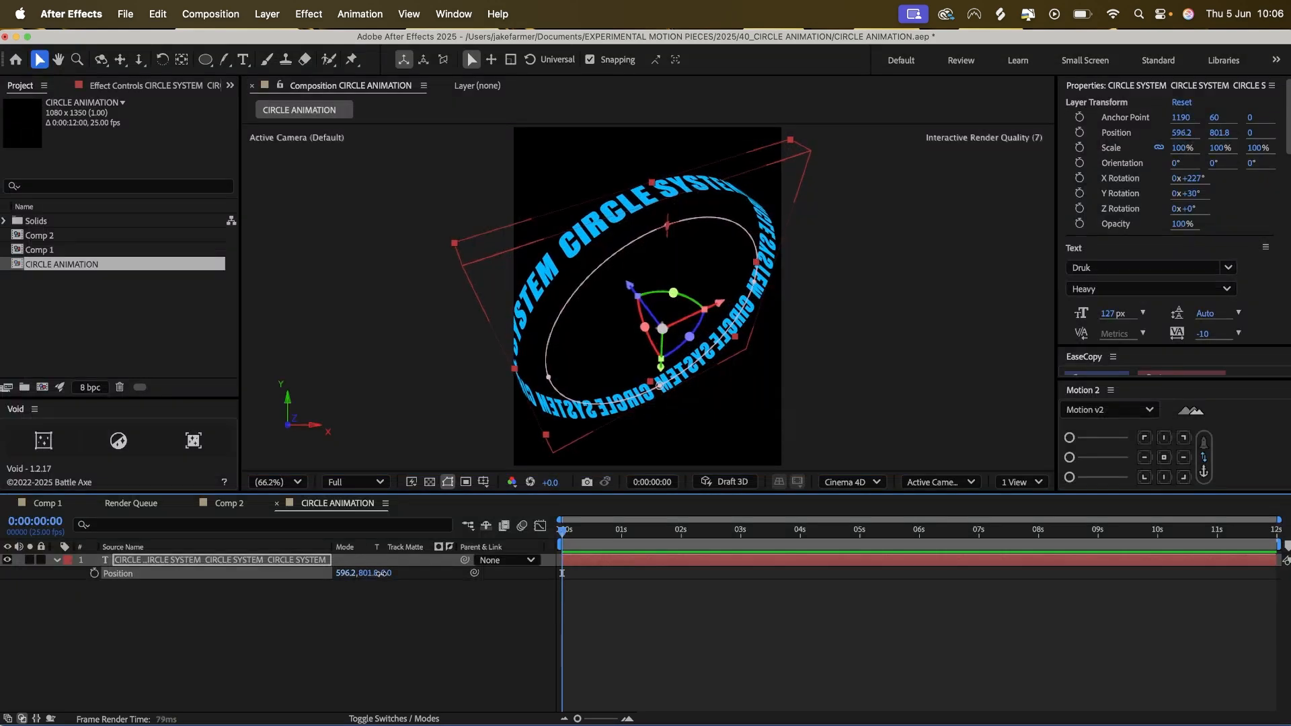
Set the text layer's Extrusion Depth to 50 in its geometry options.
click(69, 613)
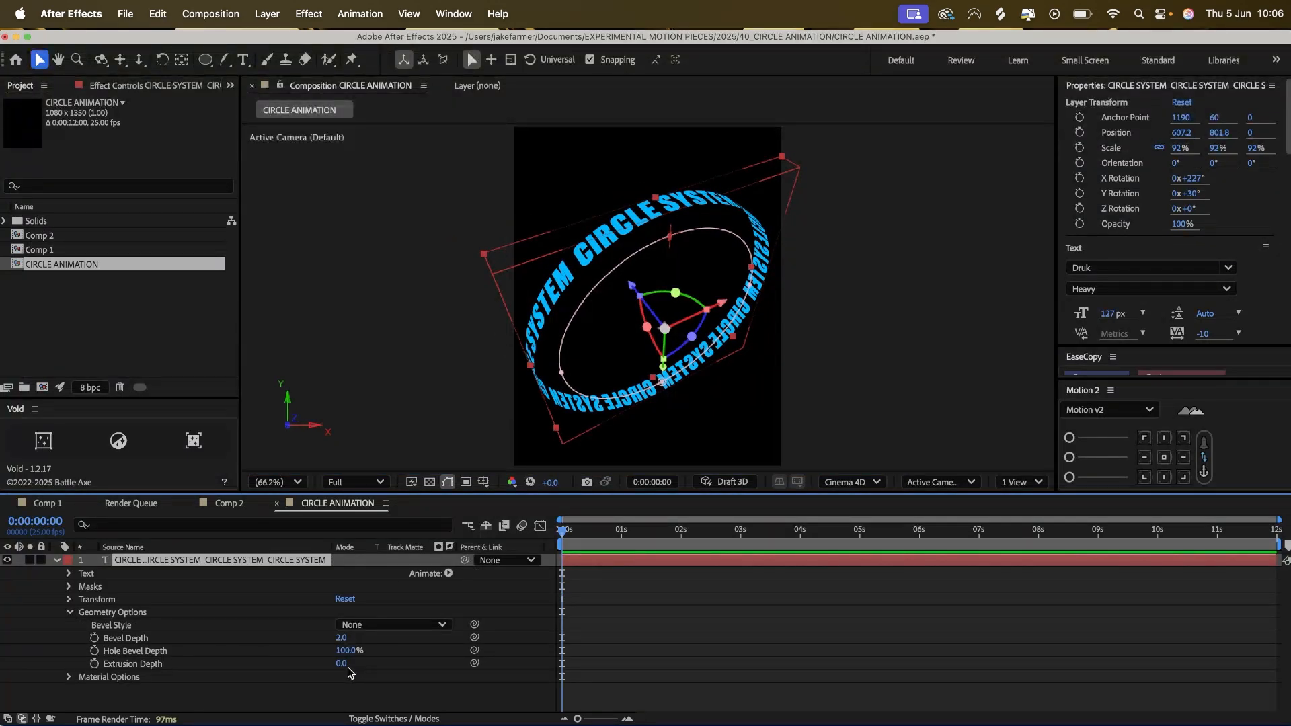
drag(340, 672, 383, 665)
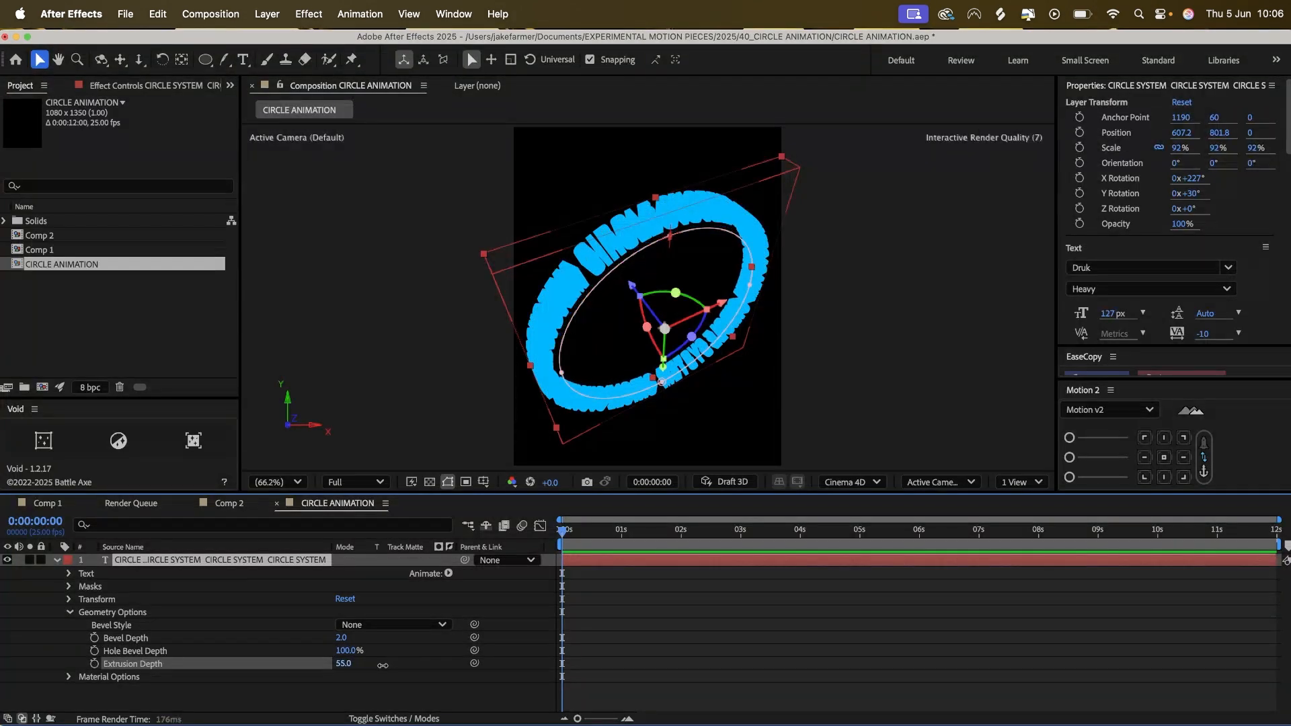
click(343, 664)
text(50)
key(Return)
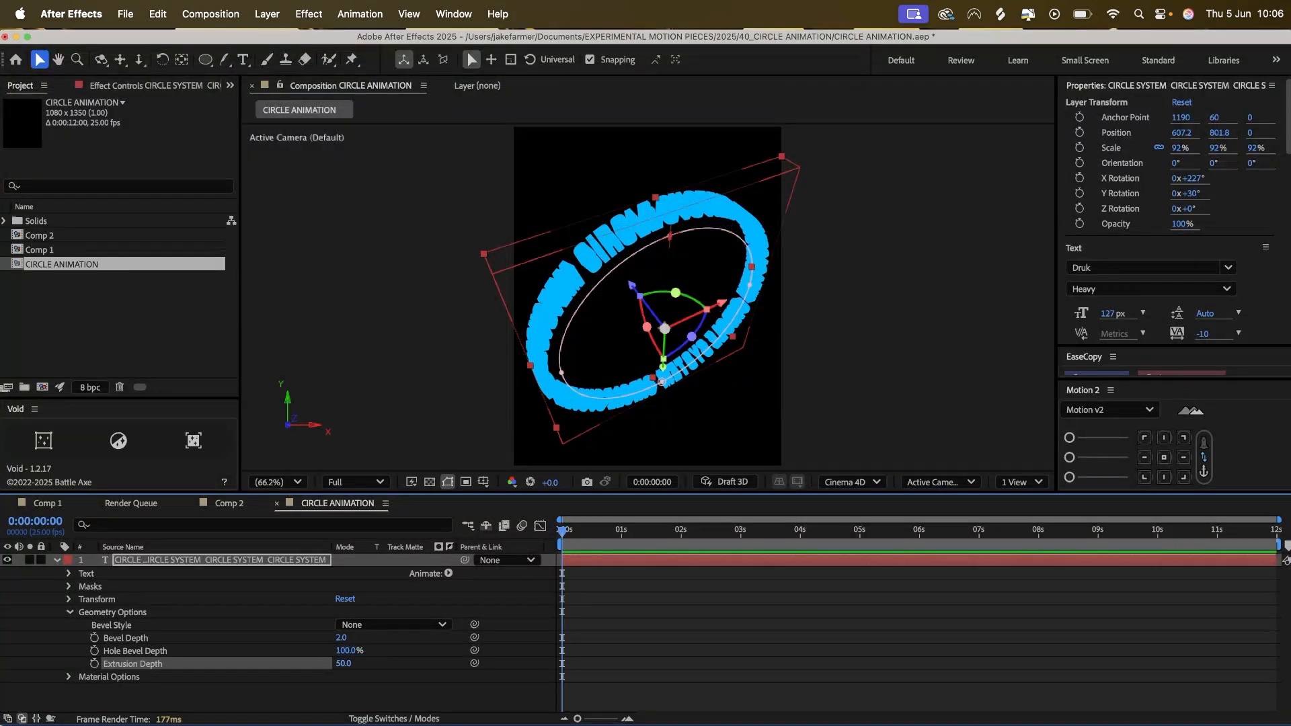
right_click(339, 637)
key(Escape)
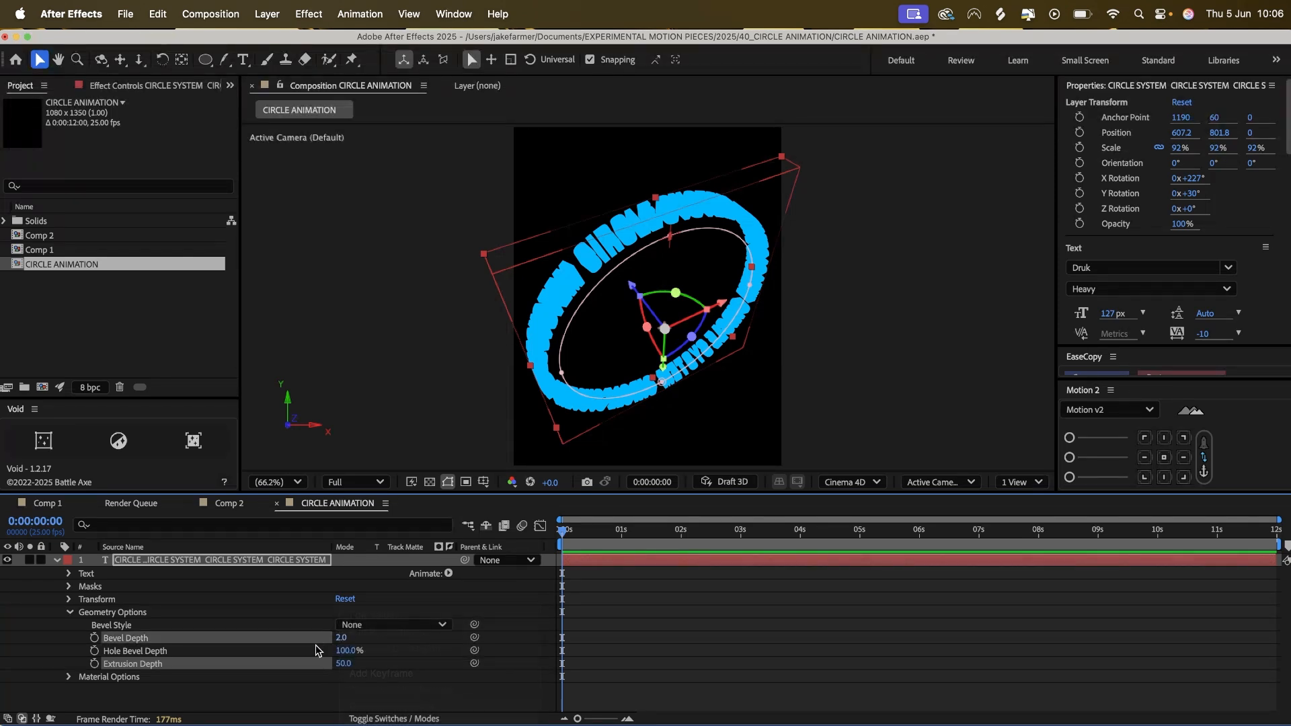
Add a spot light with the default settings and choose Cinema 4D as the composition's 3D renderer.
click(386, 651)
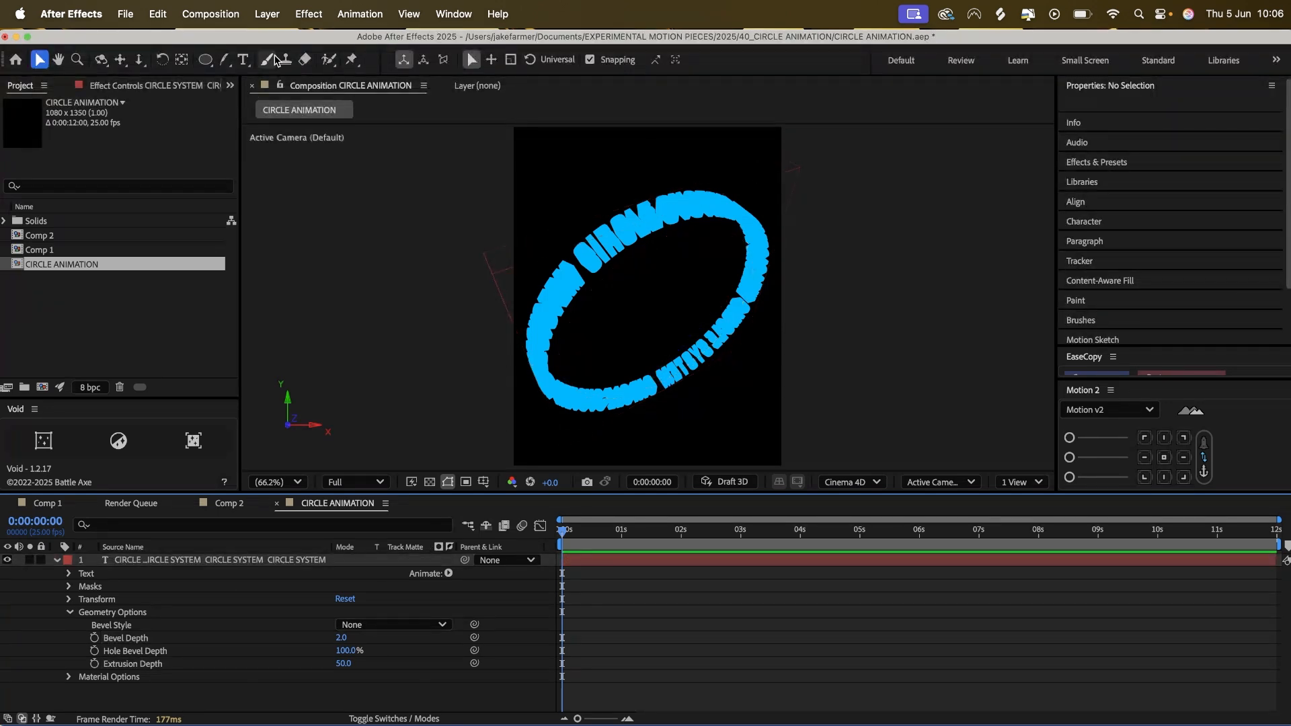
click(262, 8)
mouse_move(269, 41)
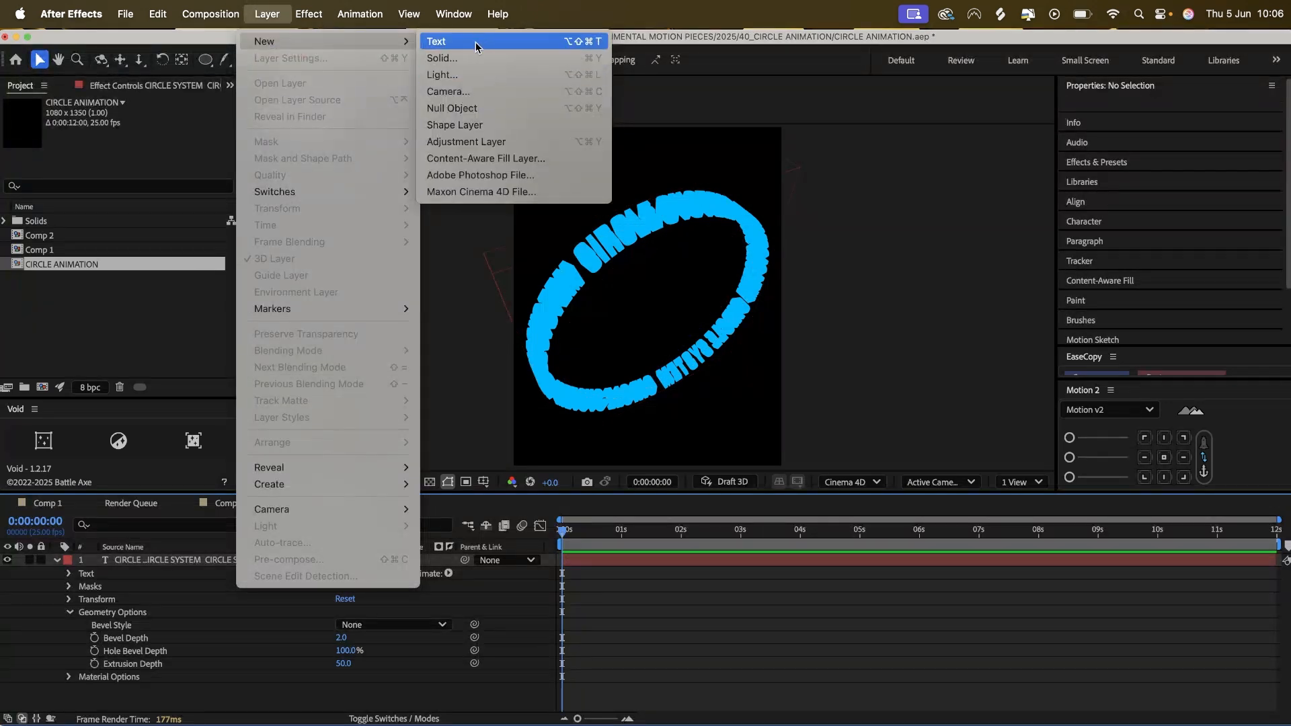
click(469, 74)
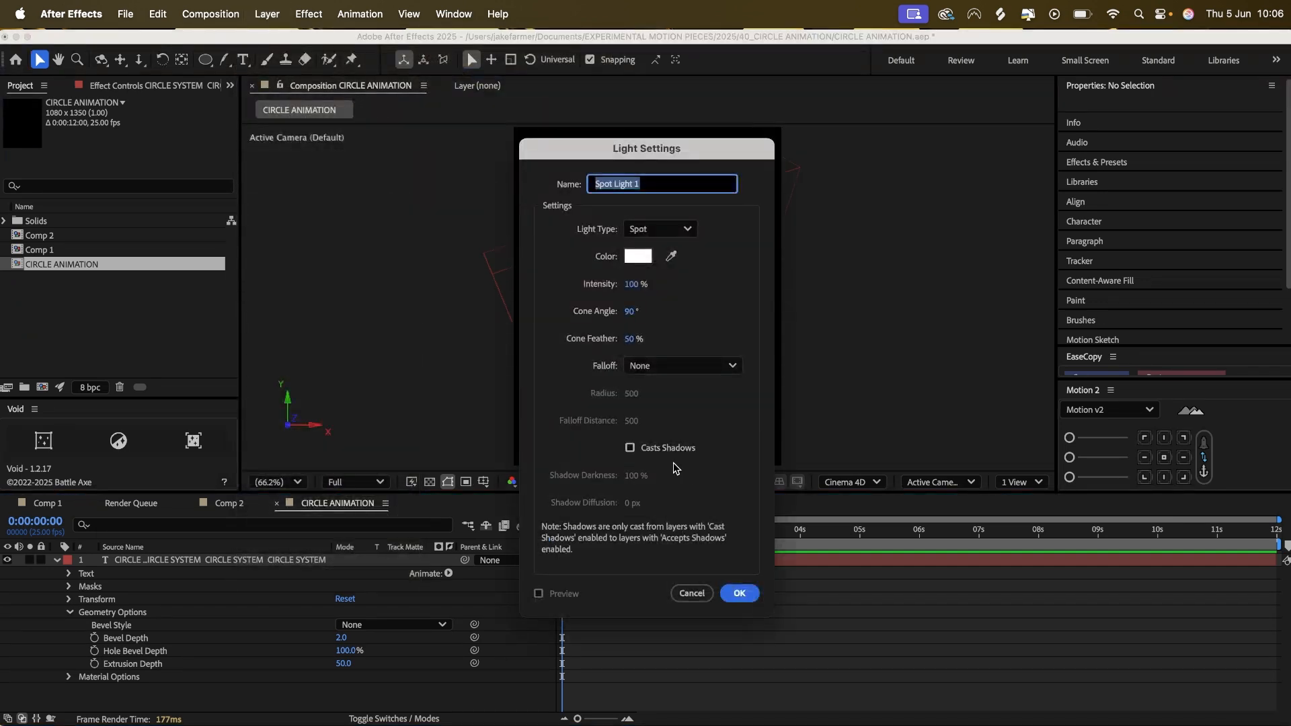
click(740, 594)
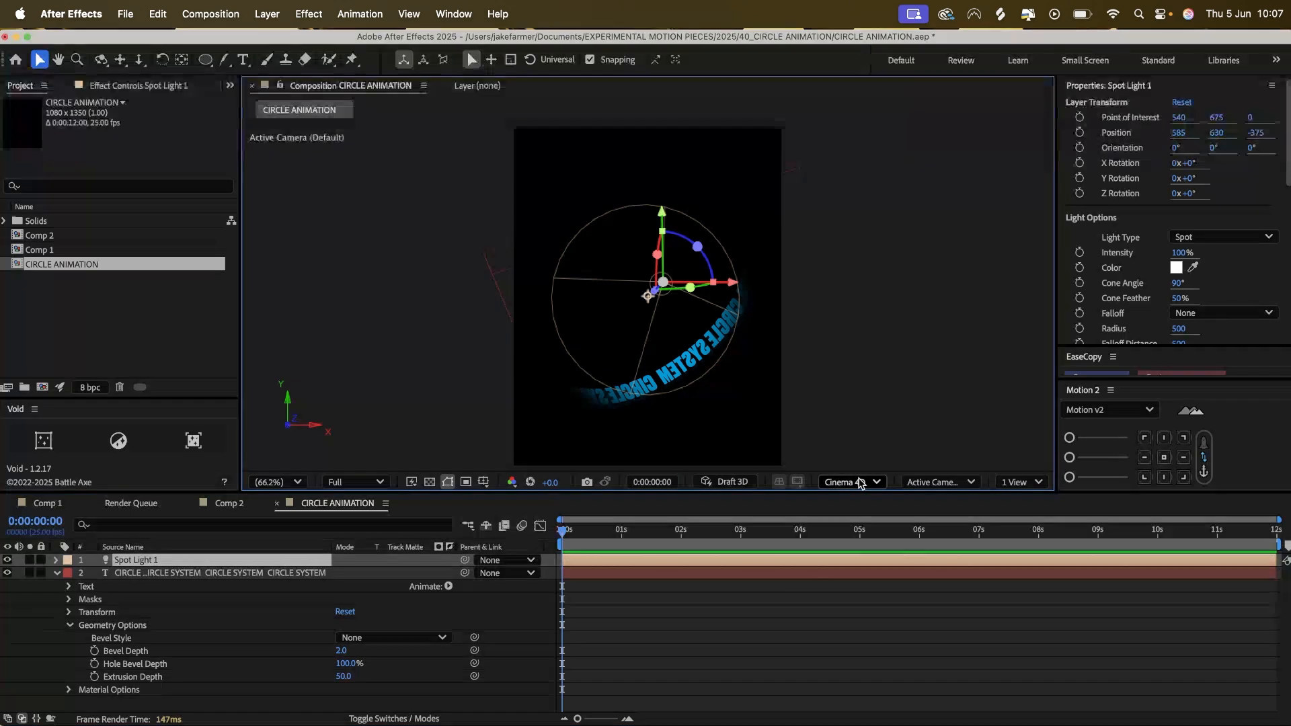
click(853, 482)
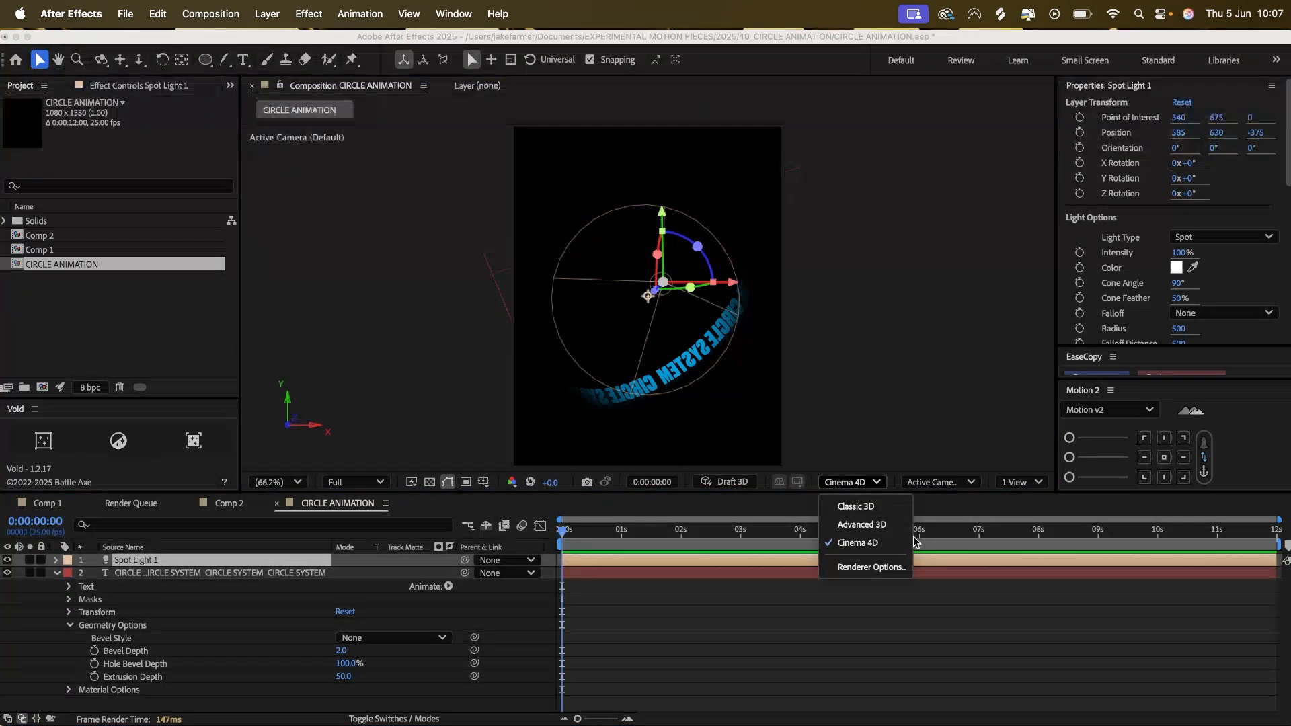
click(881, 545)
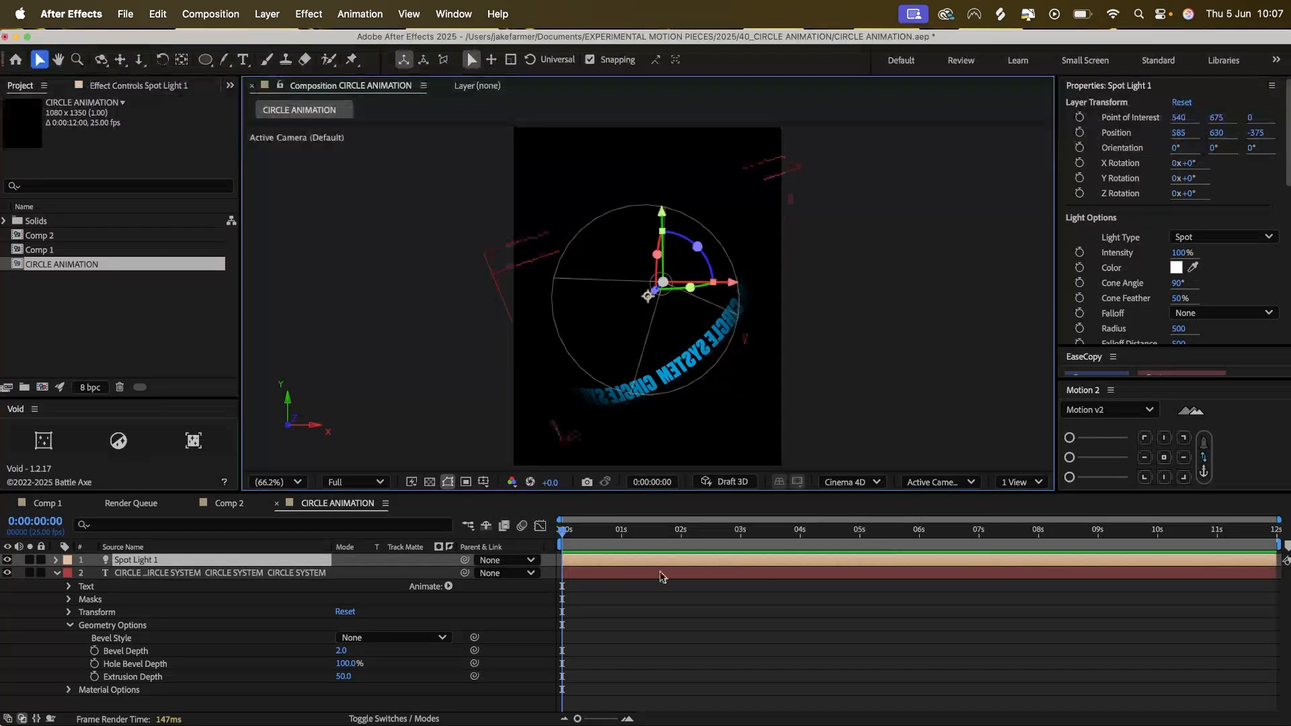
Move the spot light away from the text ring to a Z position of -990.
key(p)
drag(403, 572, 20, 656)
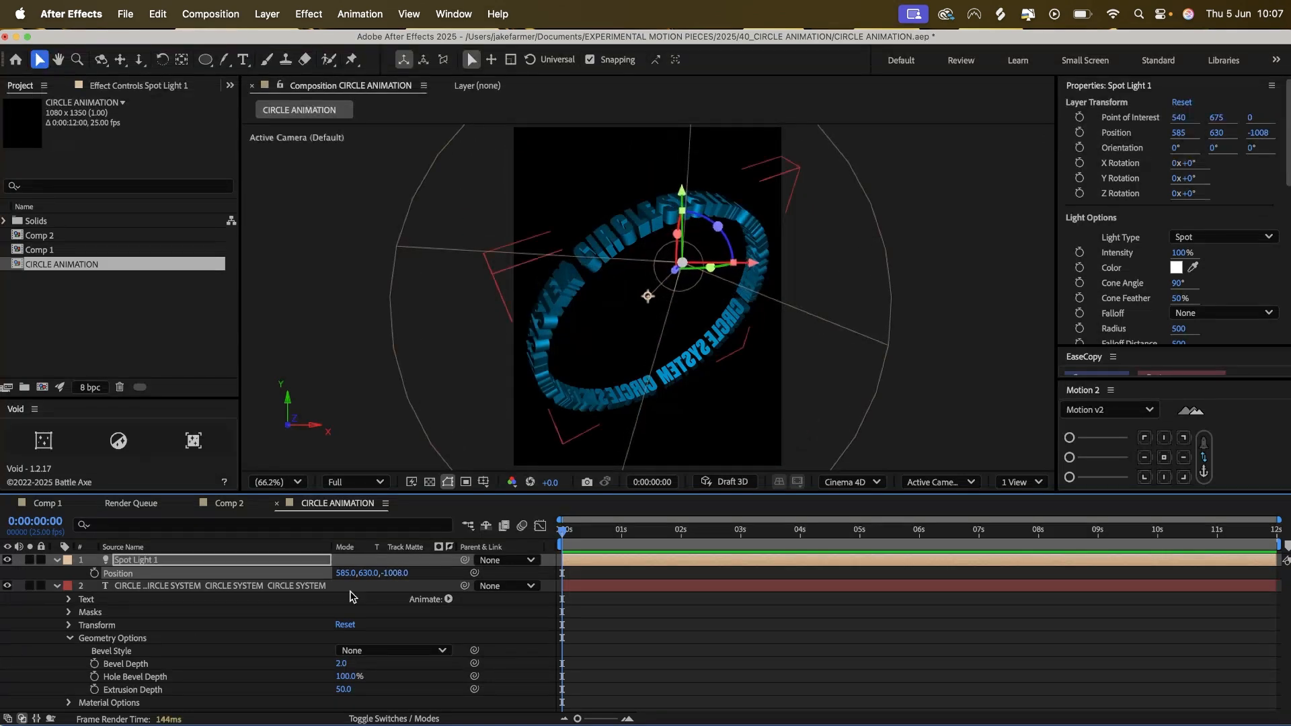
mouse_move(392, 573)
mouse_down()
mouse_move(489, 563)
mouse_move(406, 572)
mouse_up()
click(974, 253)
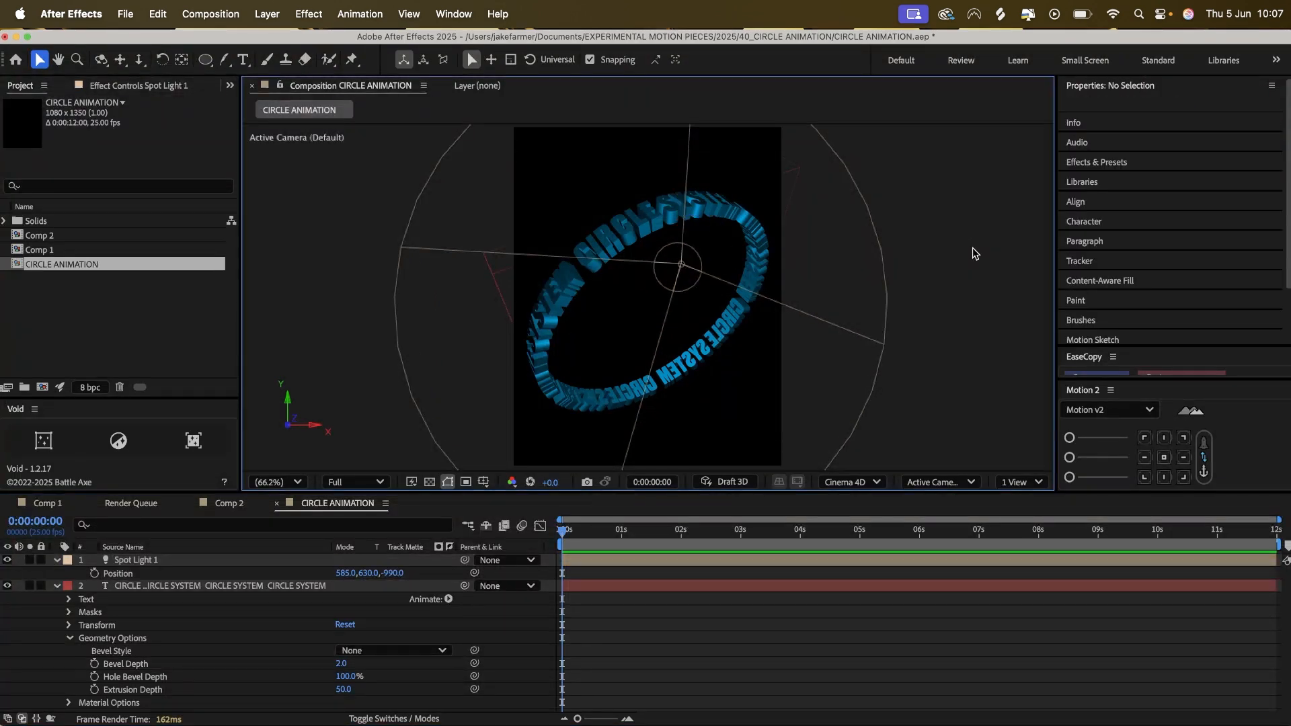
Set the circular text layer's Extrusion Depth to 25.
drag(343, 691, 491, 659)
key(super+z)
drag(343, 691, 322, 688)
click(339, 691)
text(25)
key(Return)
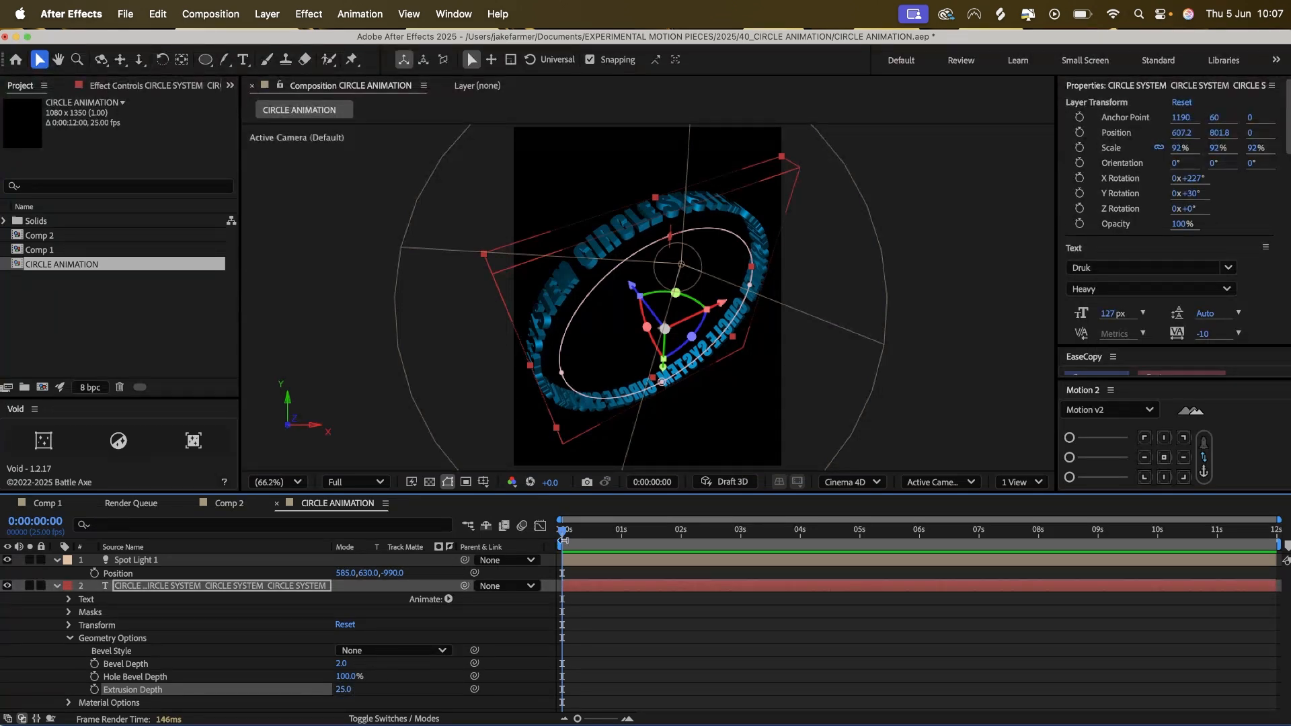
Add a black 1080 × 1350 px solid layer above the spot light.
click(174, 561)
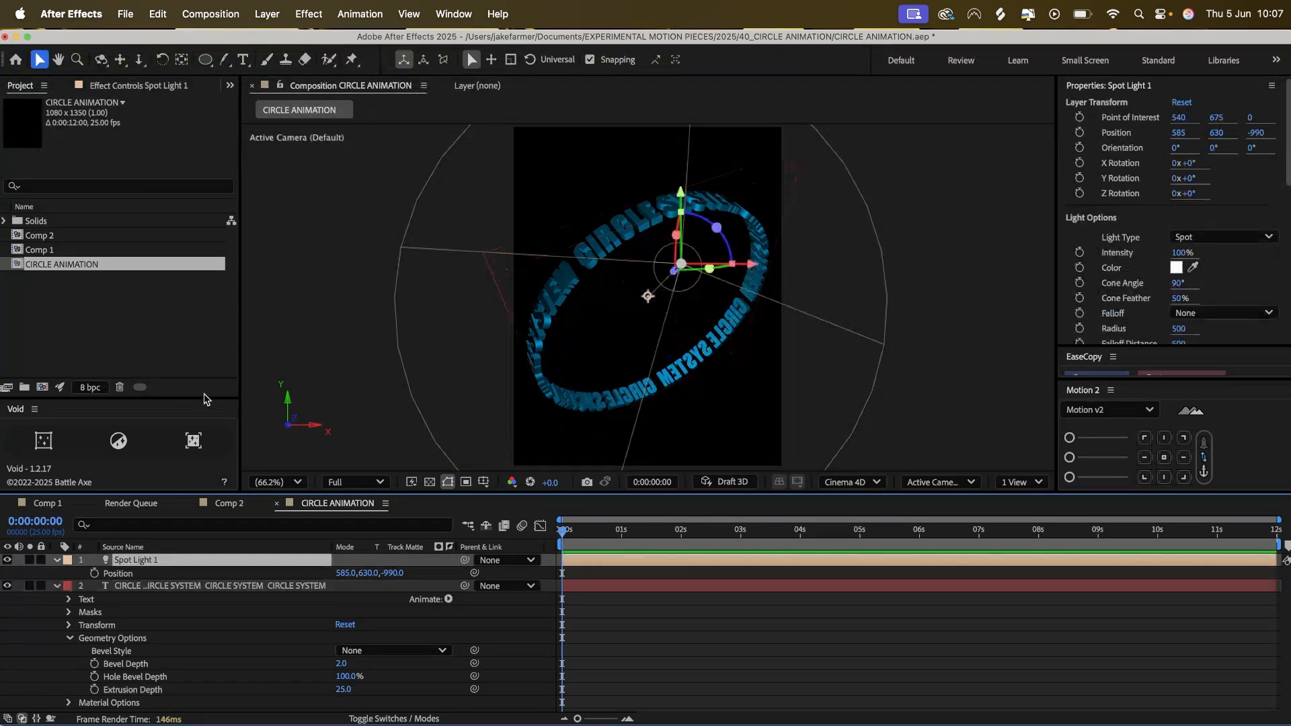
click(265, 10)
mouse_move(302, 41)
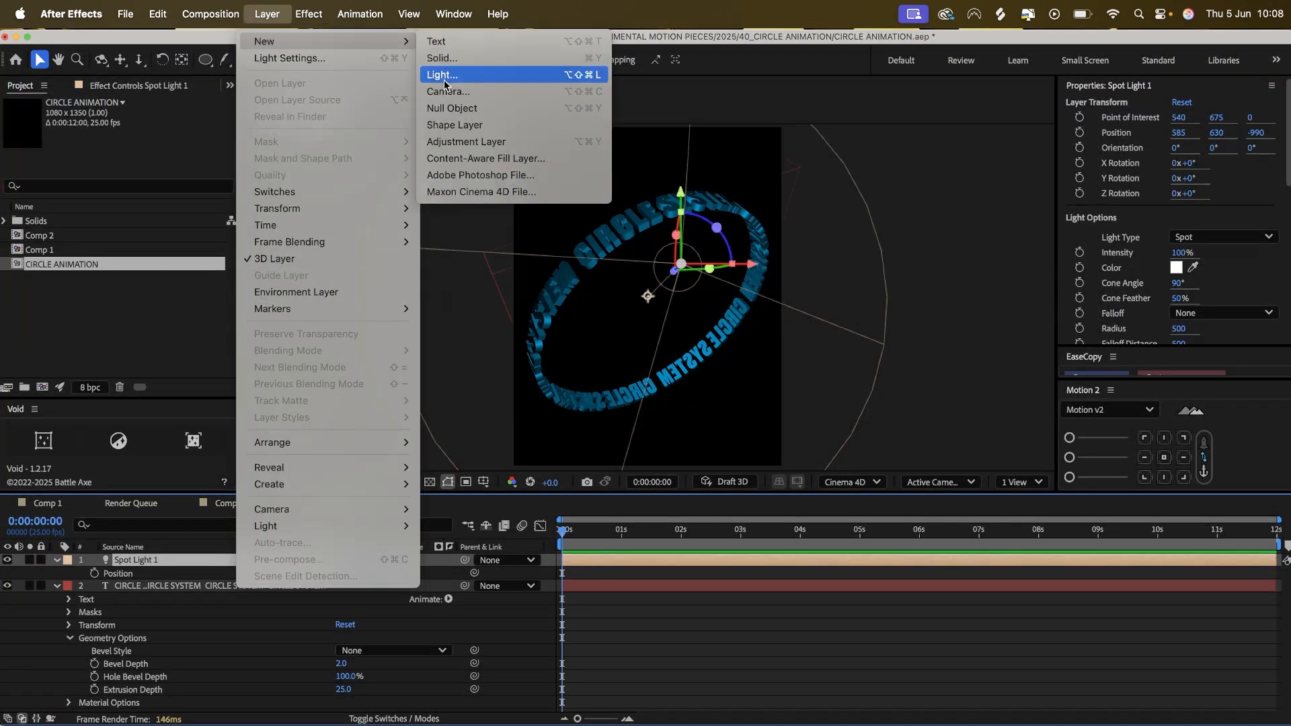
click(442, 58)
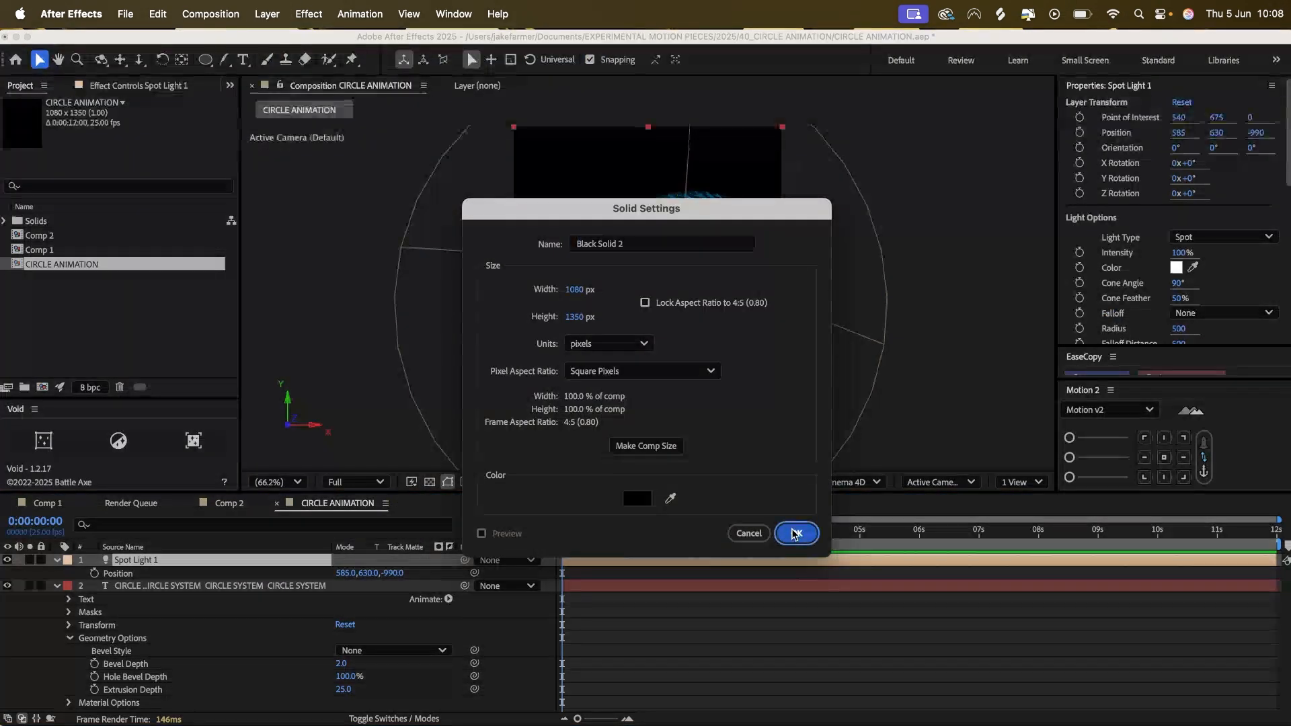
click(795, 535)
Find the 4-Color Gradient effect and apply it to the black solid.
key(super+5)
text(gradient)
click(1130, 232)
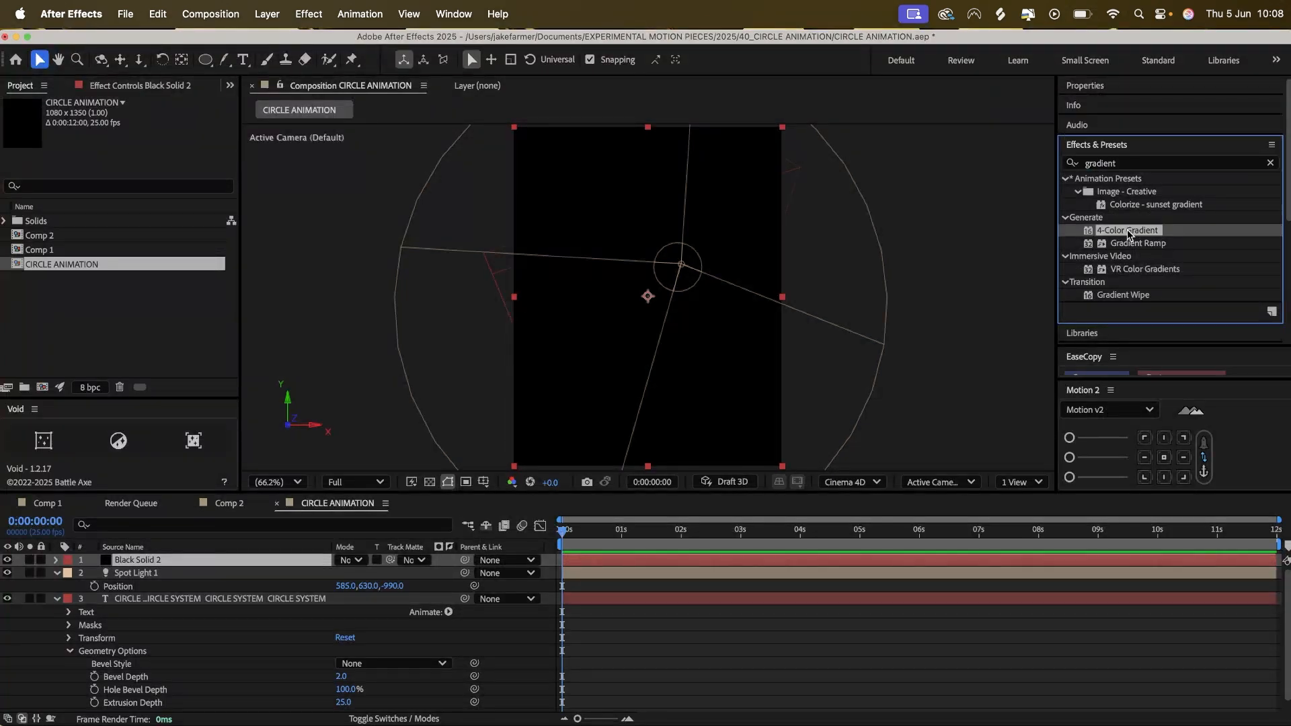
double_click(1130, 232)
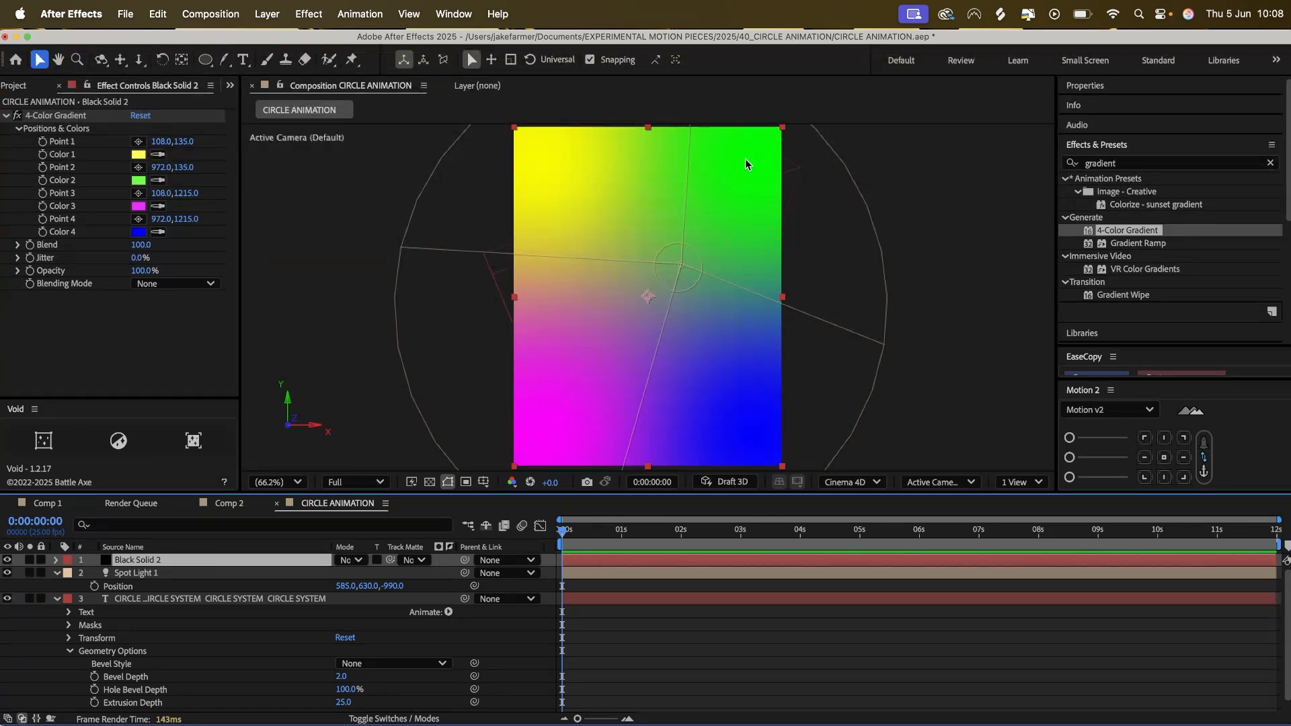
Set Color 1 of the 4-Color Gradient to blue 005BFF.
click(139, 154)
click(687, 366)
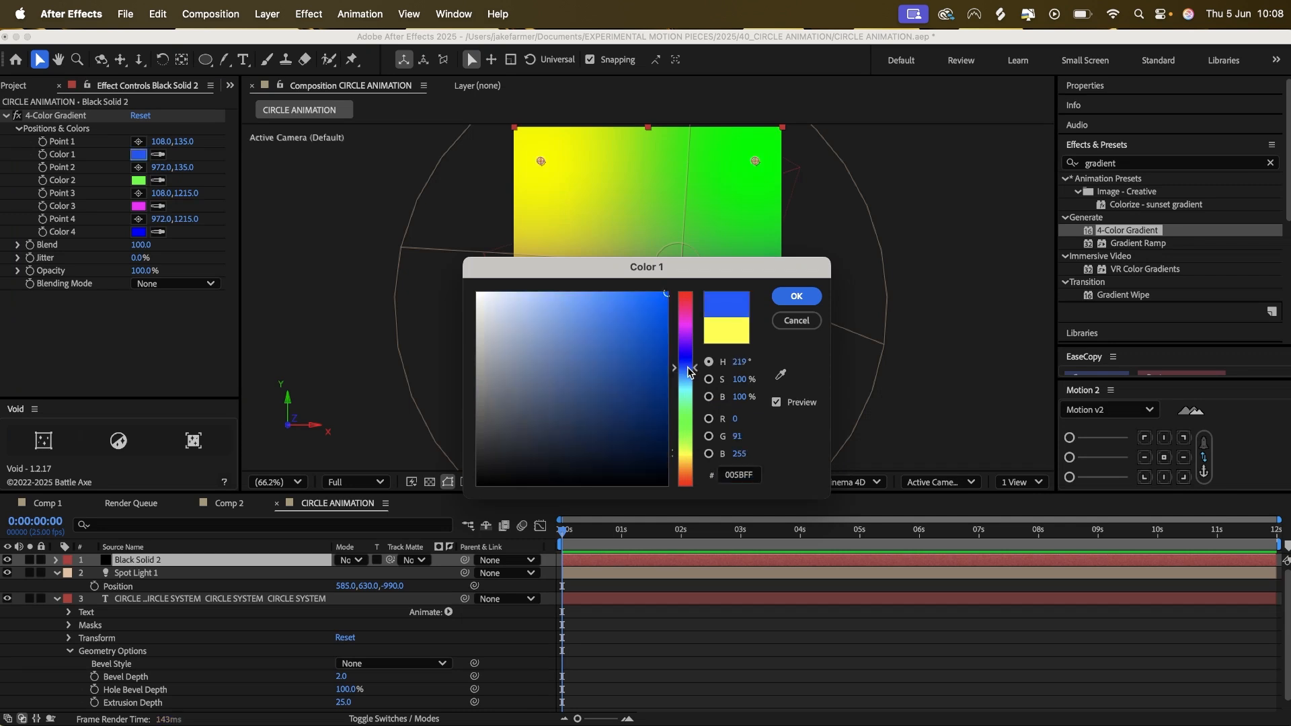
click(789, 294)
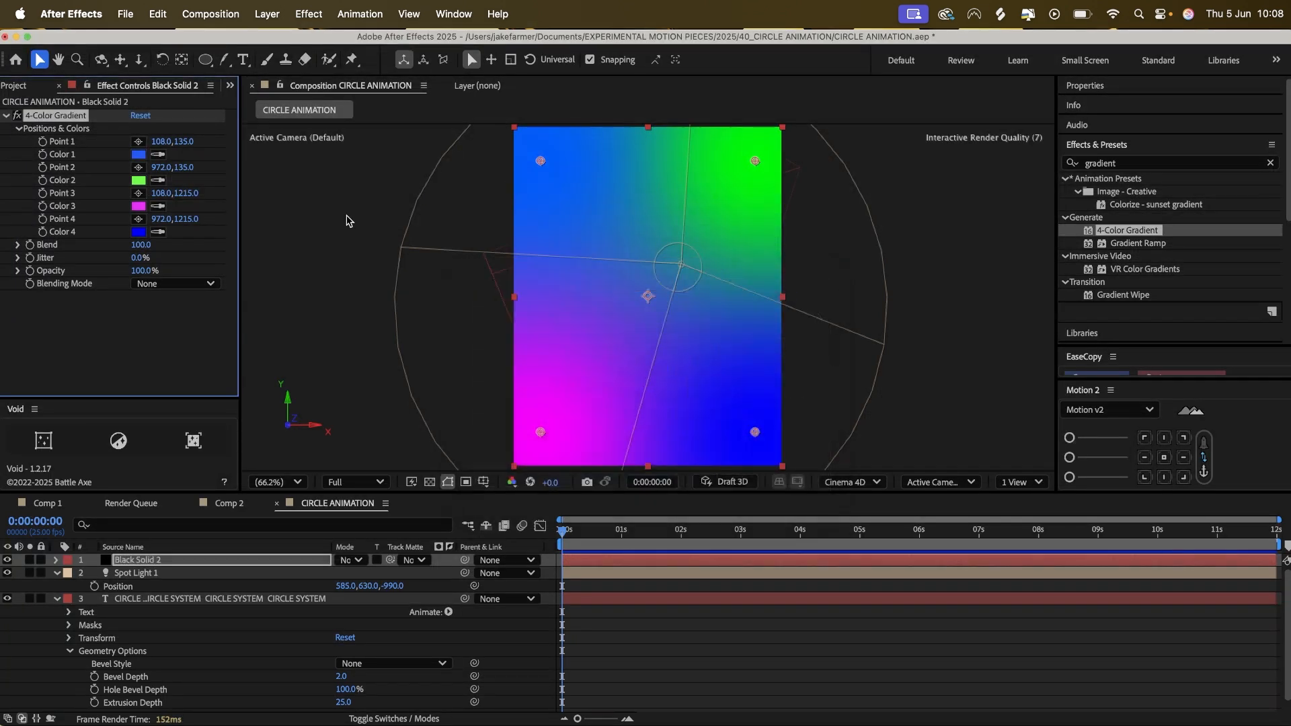
Set the gradient's Color 3 to dark purple and move Point 2 near the centre, at about 543, 582.
click(139, 206)
drag(643, 415, 671, 435)
click(793, 300)
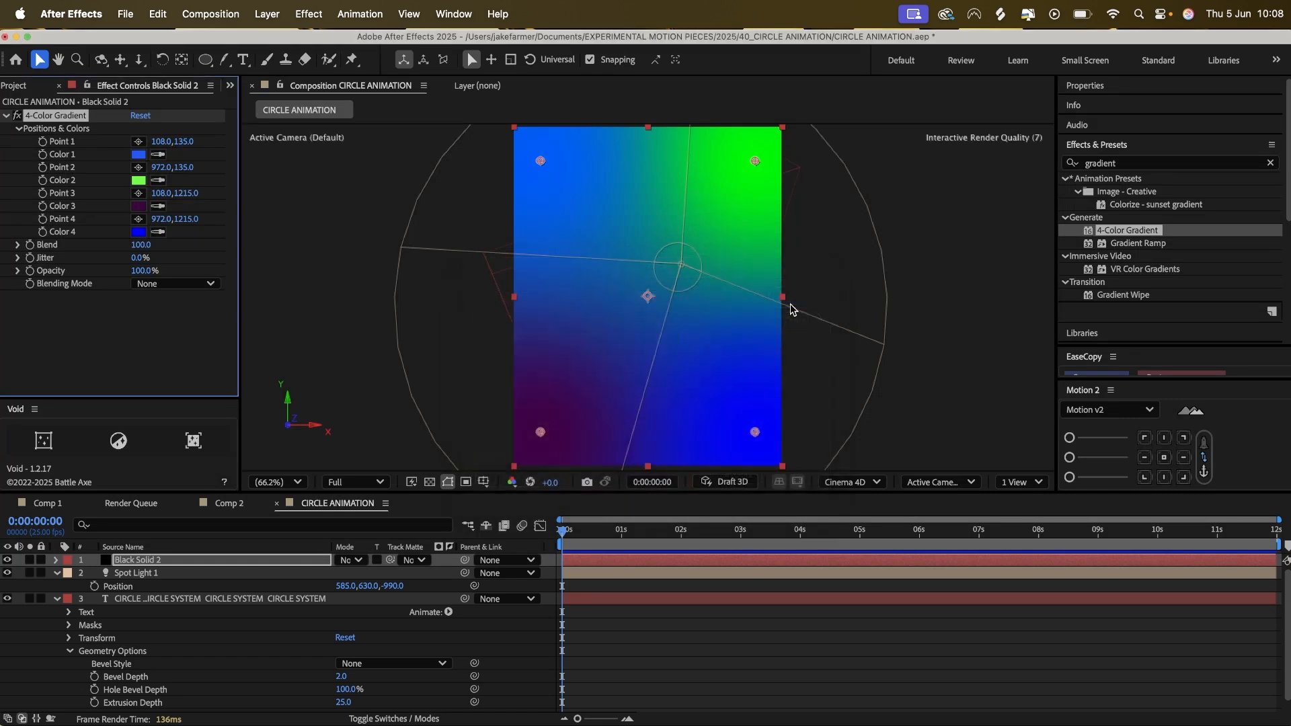
drag(755, 161, 647, 274)
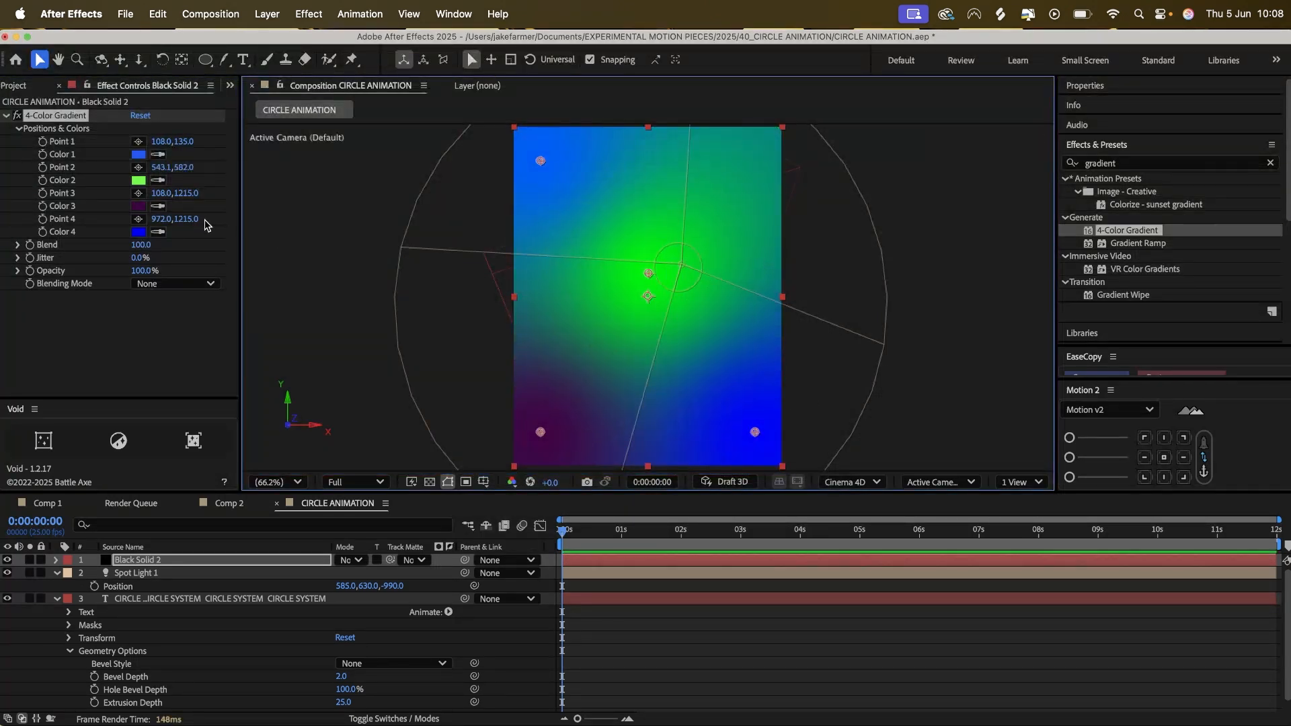
Change the gradient's Color 4 to light cyan blue.
click(138, 231)
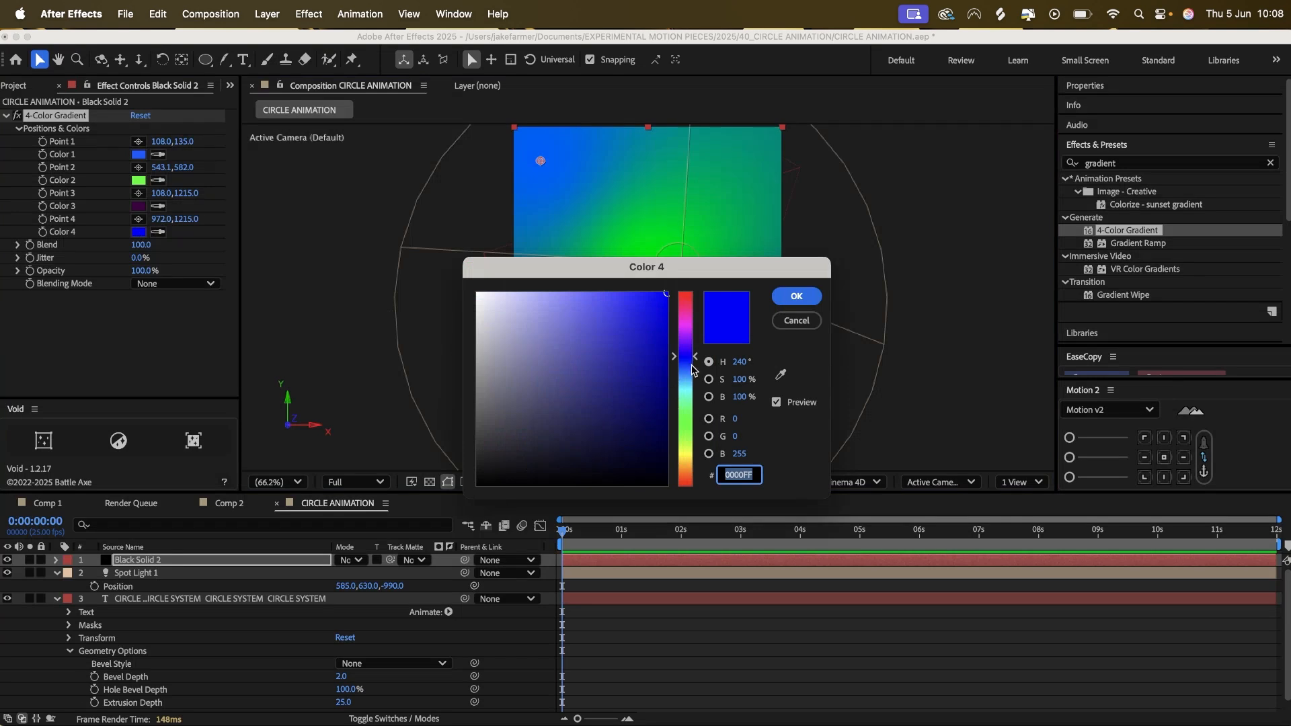
drag(693, 369, 693, 387)
click(795, 296)
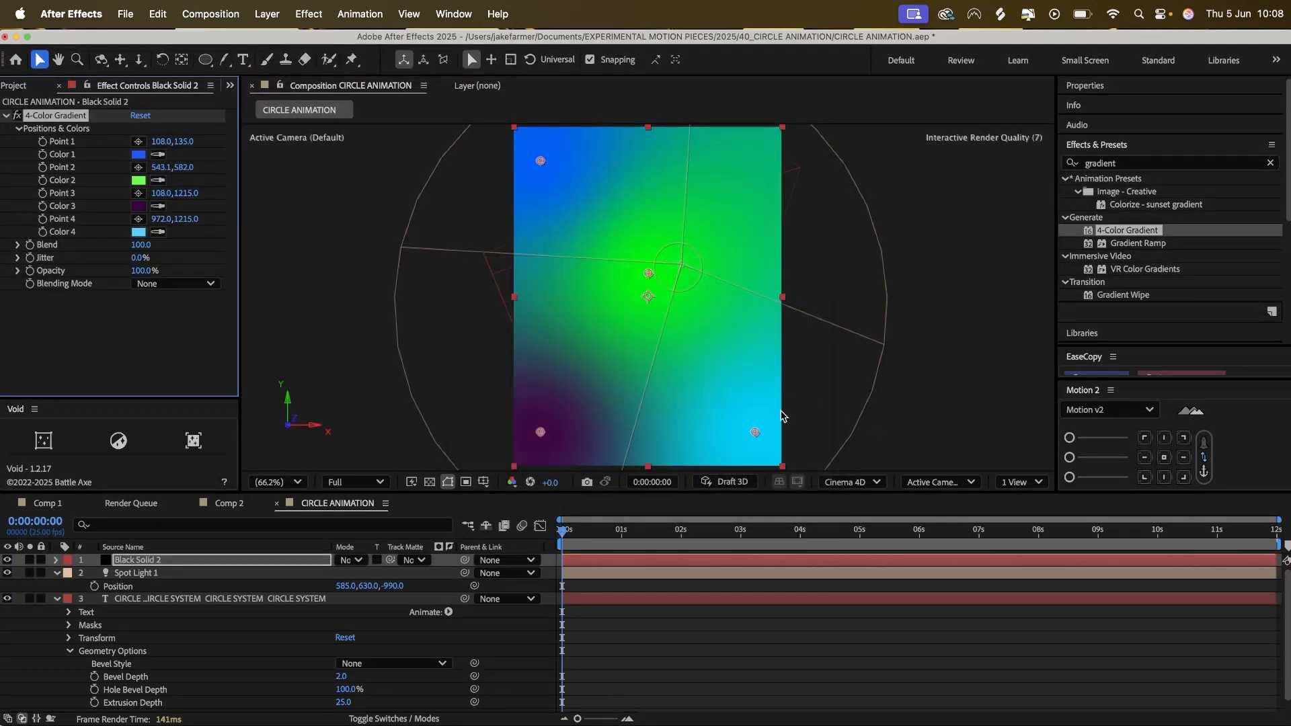
Set the gradient's Color 4 to purple B400B4 and move Point 4 up to about 930, 768.
click(143, 203)
click(138, 231)
drag(640, 357, 673, 348)
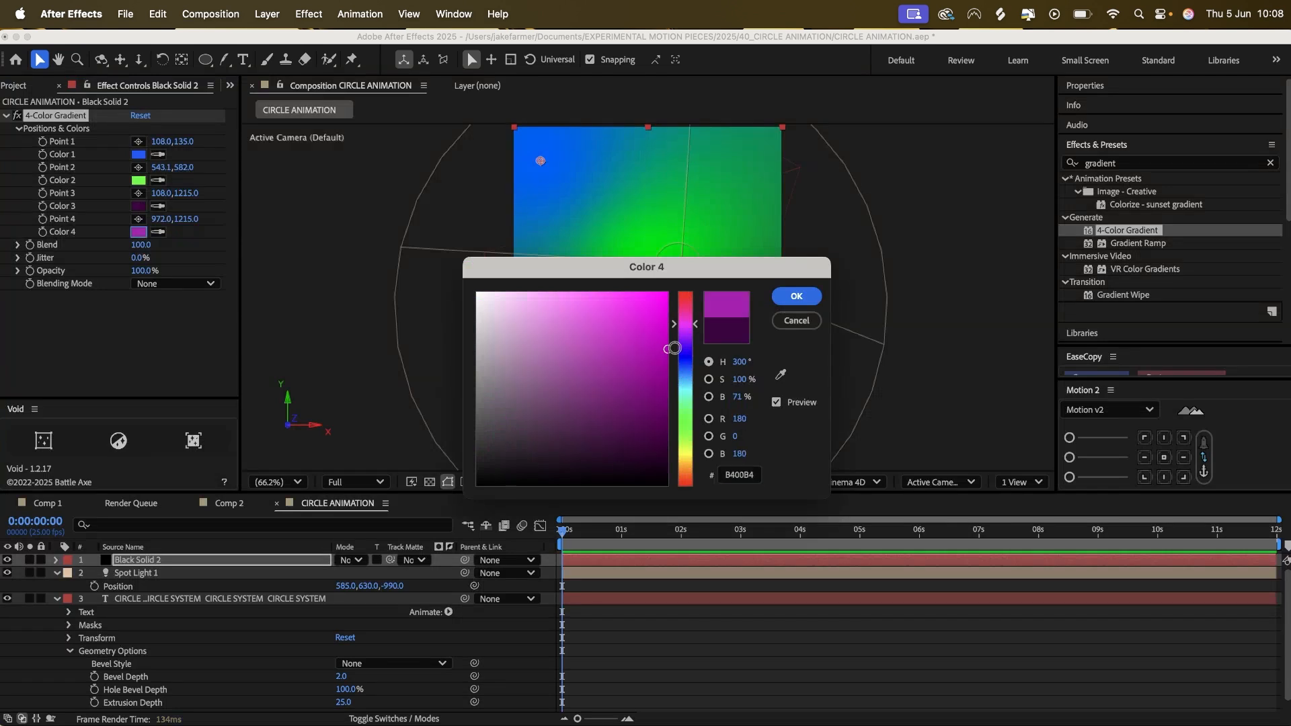
click(796, 297)
drag(755, 432, 746, 319)
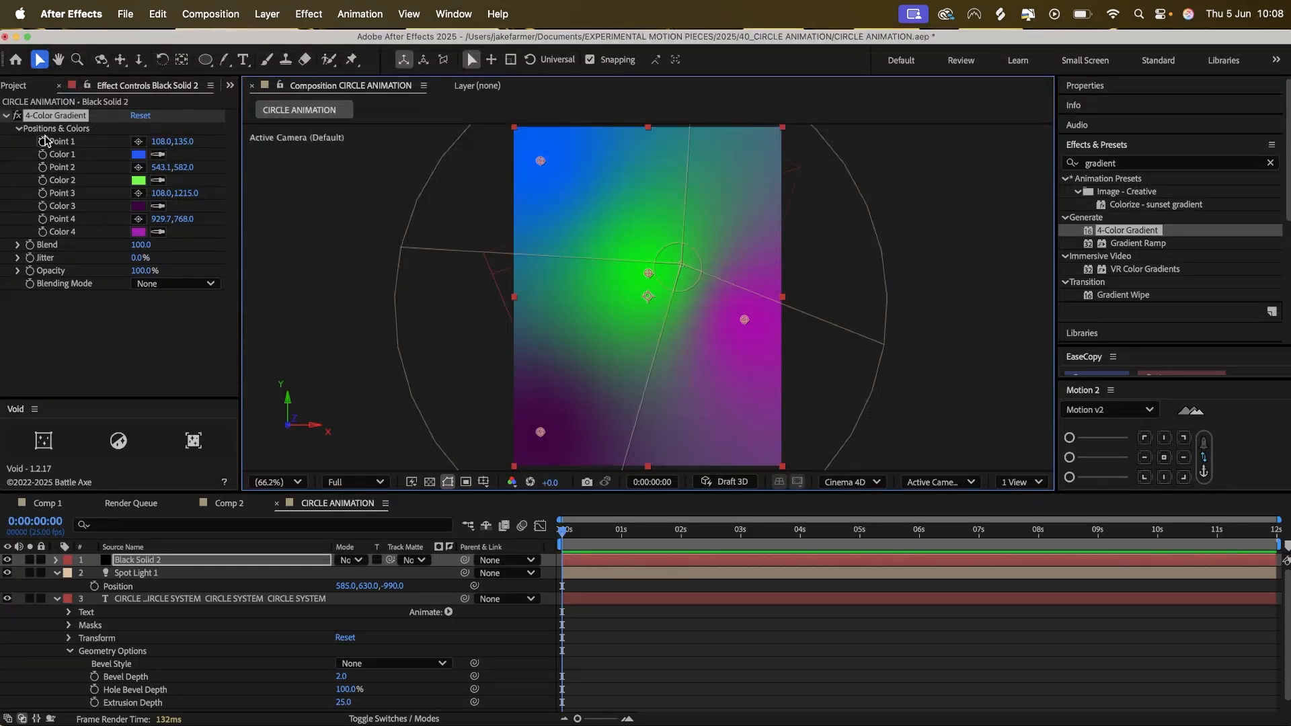
Convert the gradient solid into an environment layer.
click(144, 561)
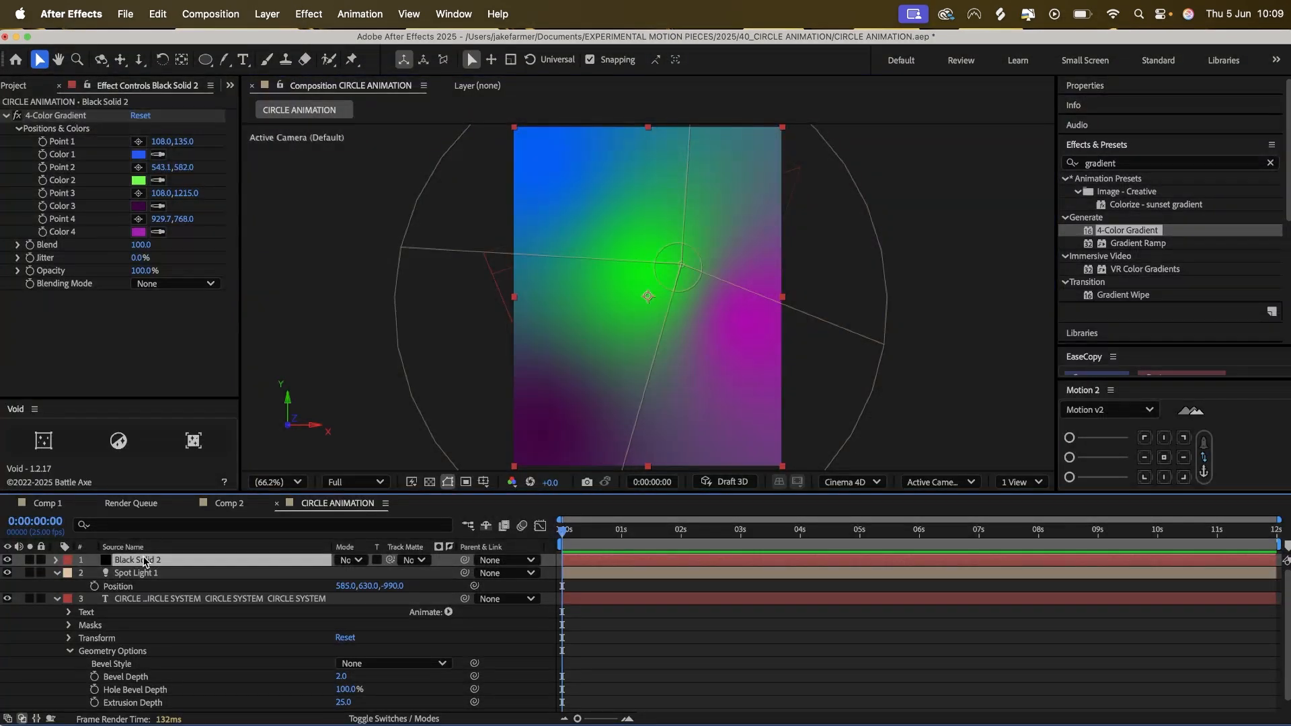
right_click(143, 563)
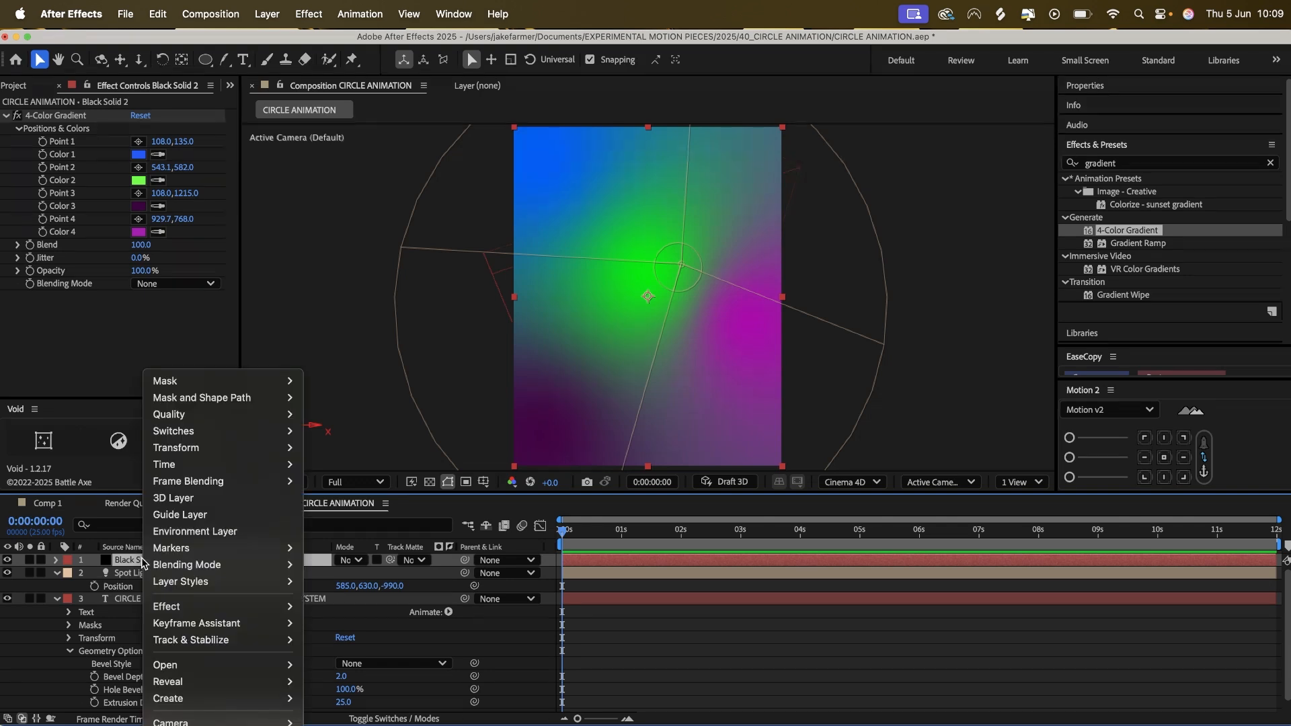
click(226, 534)
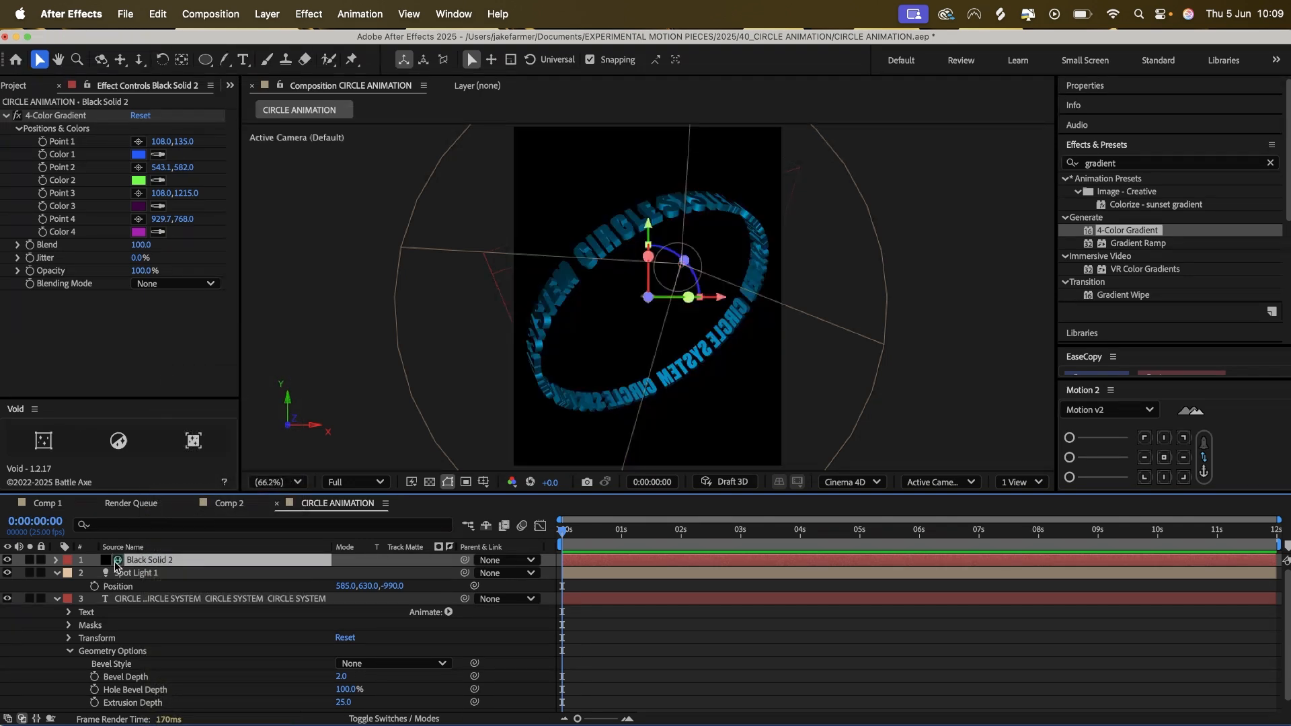
Turn on Casts Shadows in the CIRCLE SYSTEM text layer's Material Options.
scroll(187, 623, down, 1)
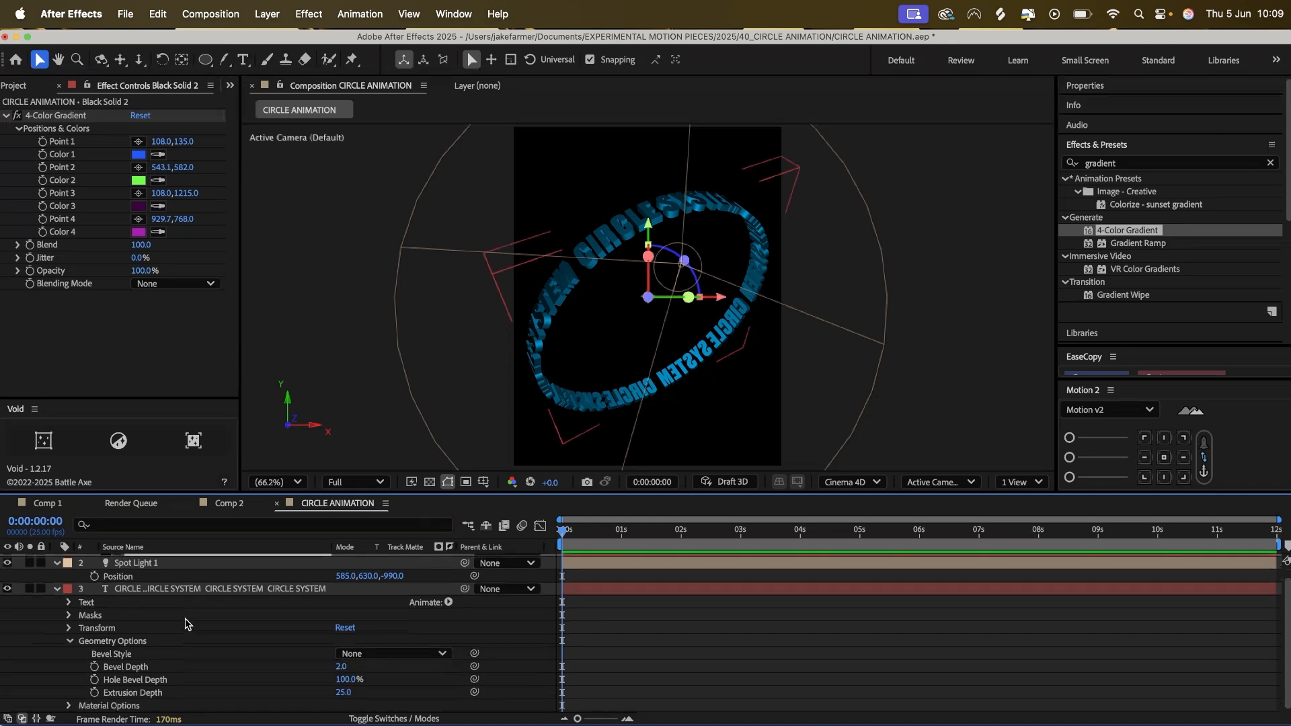
click(145, 591)
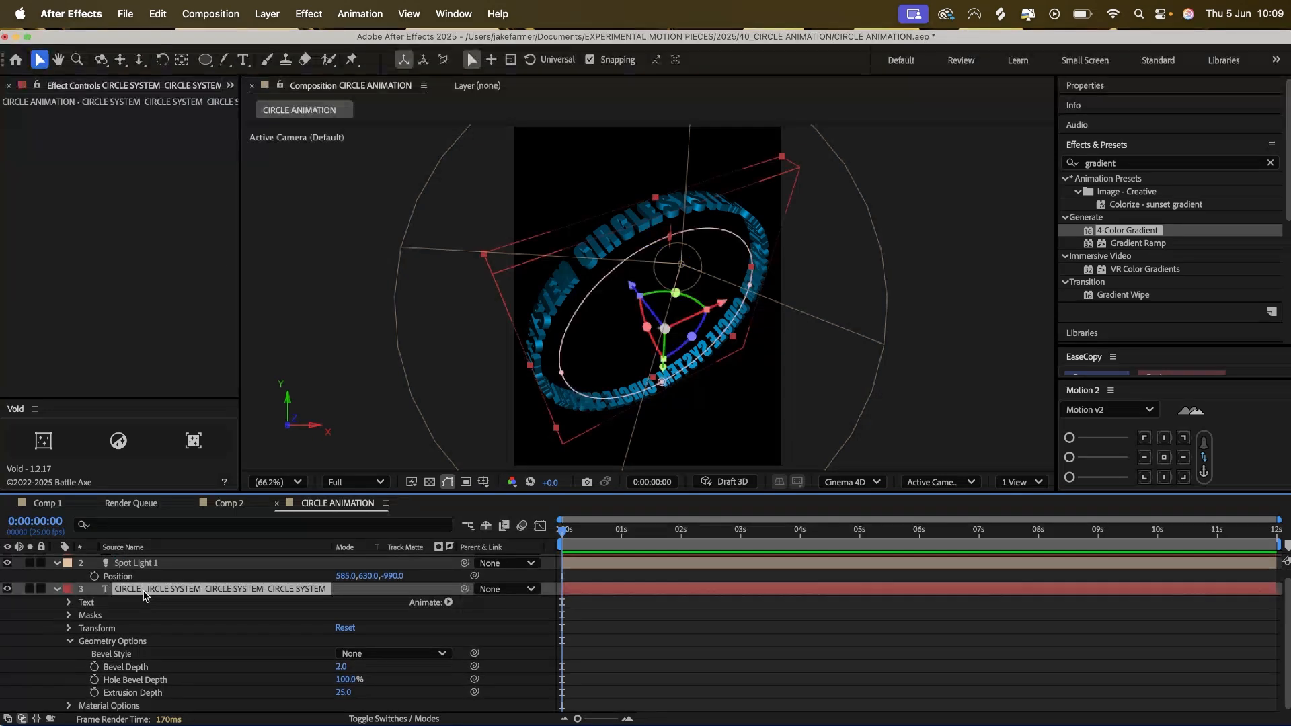
click(57, 590)
click(55, 598)
scroll(214, 645, down, 1)
click(70, 706)
scroll(216, 629, up, 8)
scroll(217, 629, down, 8)
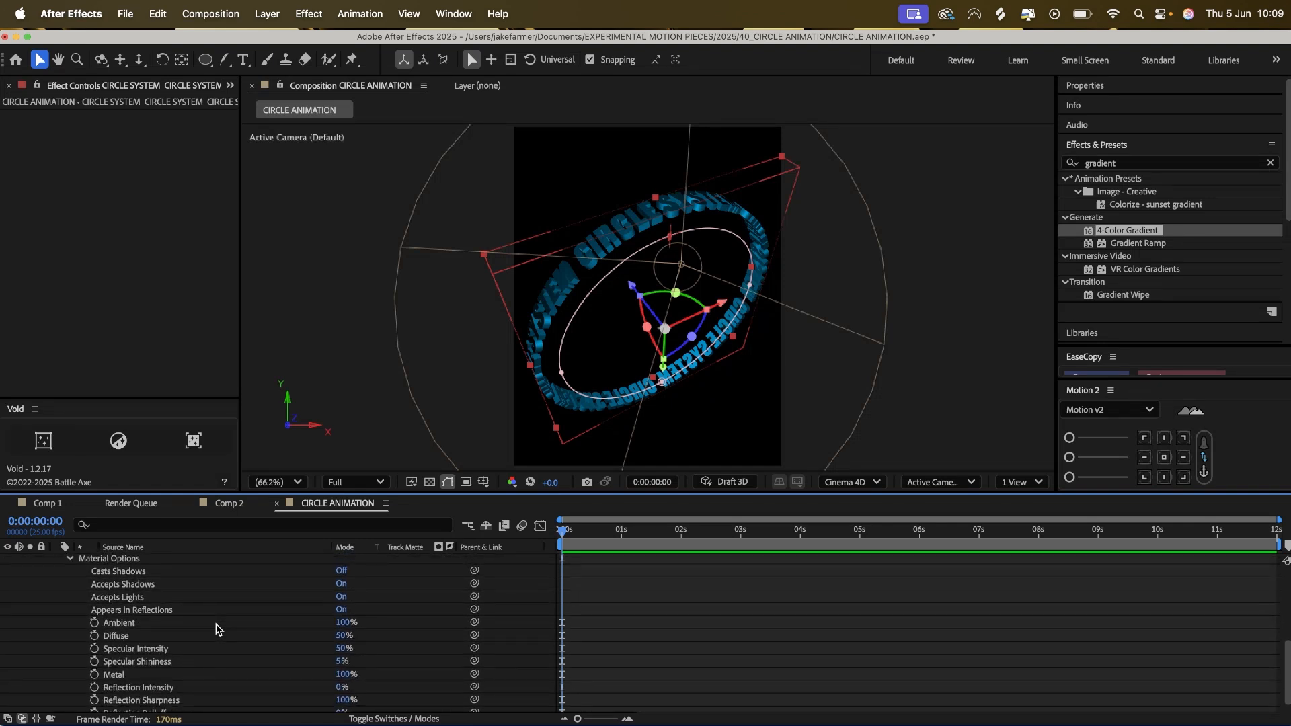
scroll(299, 616, up, 1)
click(297, 609)
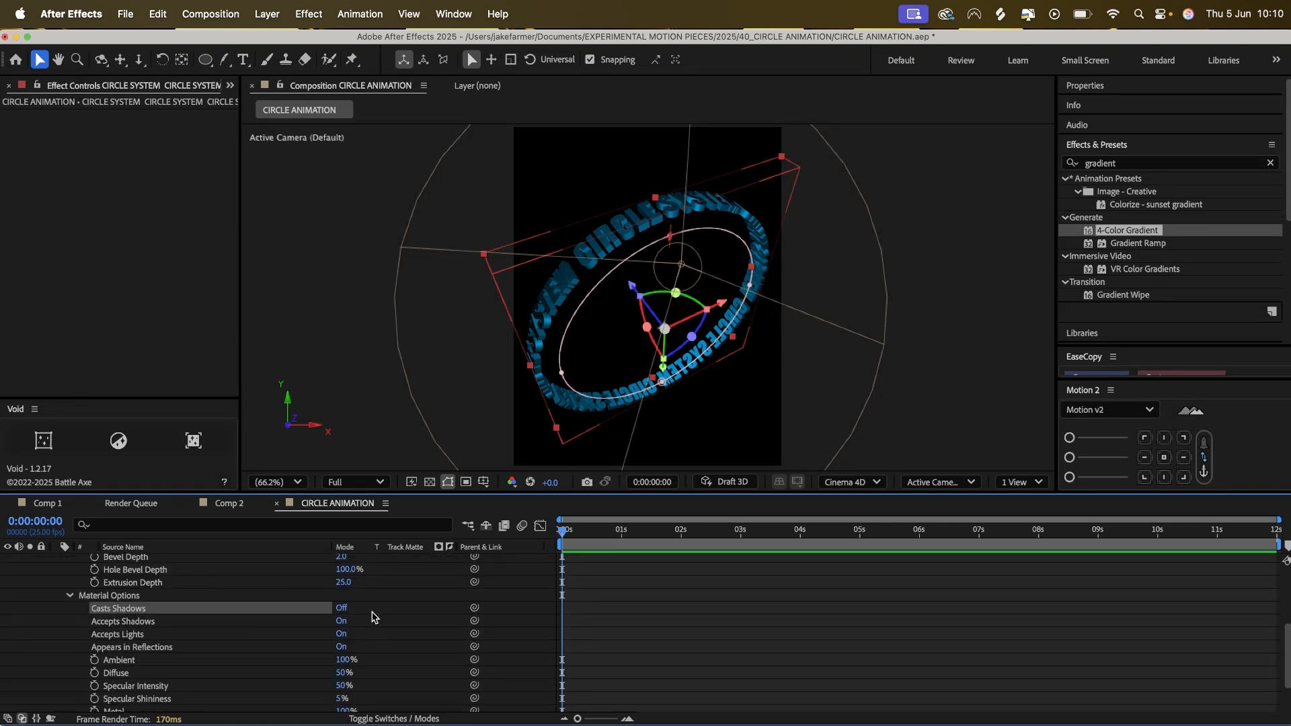
click(340, 609)
Set the text layer's Reflection Intensity and Reflection Sharpness to 50%.
scroll(351, 610, down, 1)
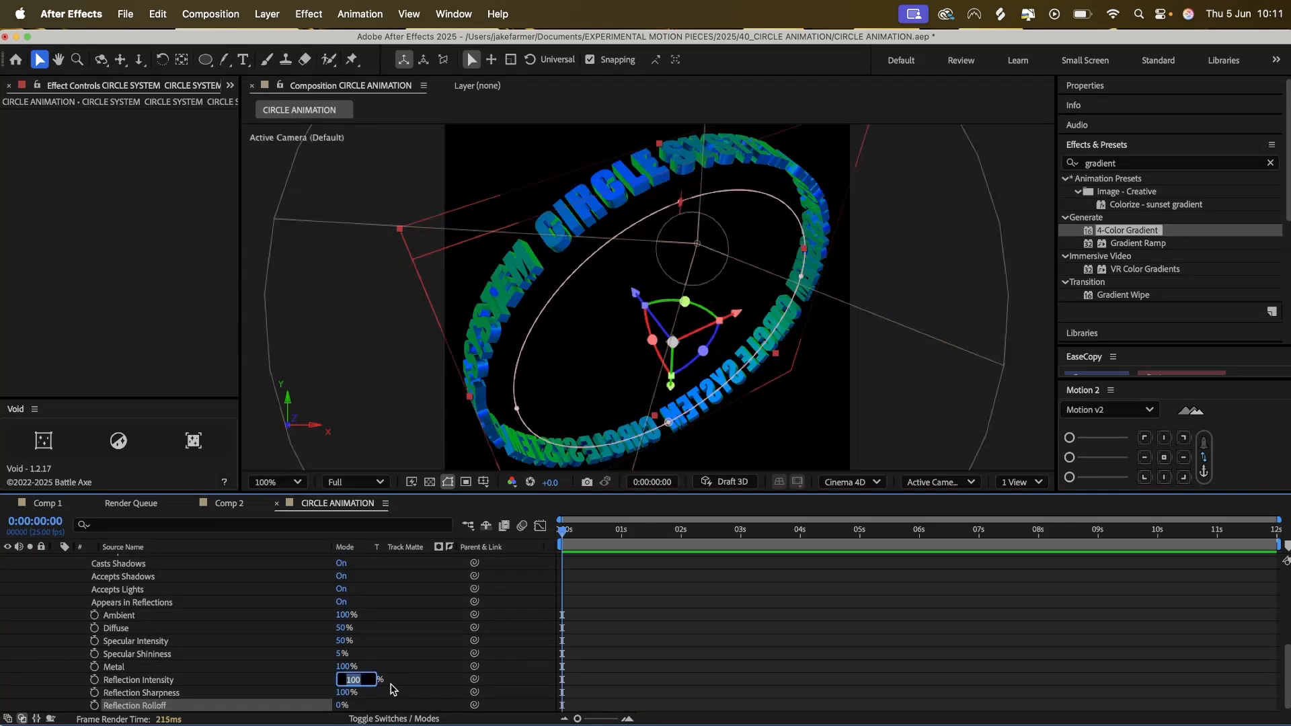
text(50)
key(Return)
click(338, 692)
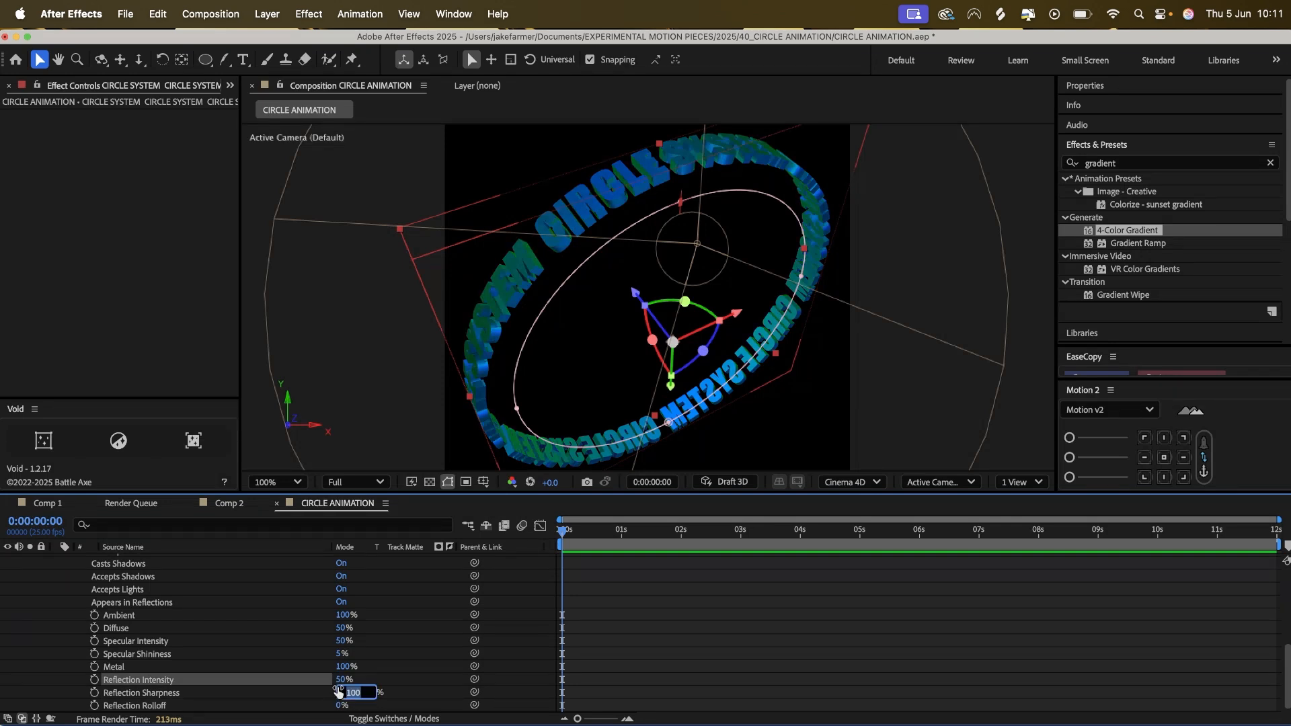
key(Return)
Find the Colorama effect and apply it to the gradient environment layer, Black Solid 2.
scroll(157, 606, up, 5)
click(157, 566)
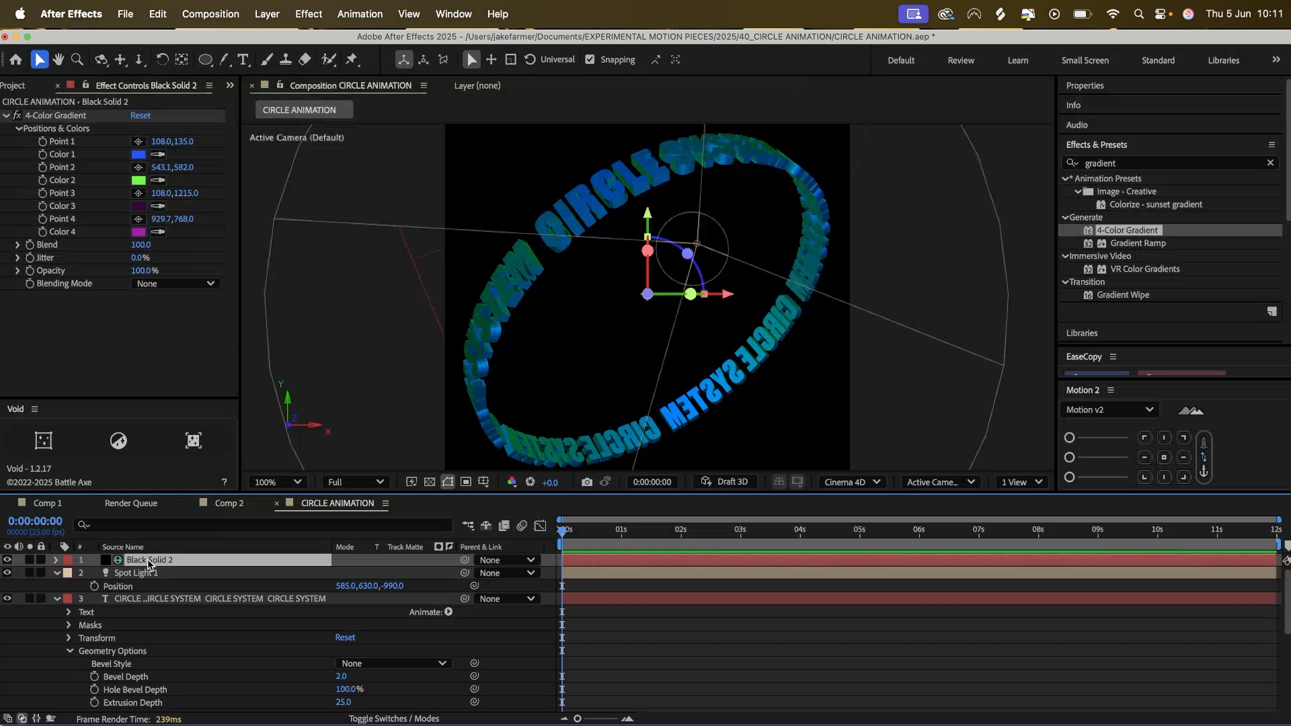
double_click(1103, 163)
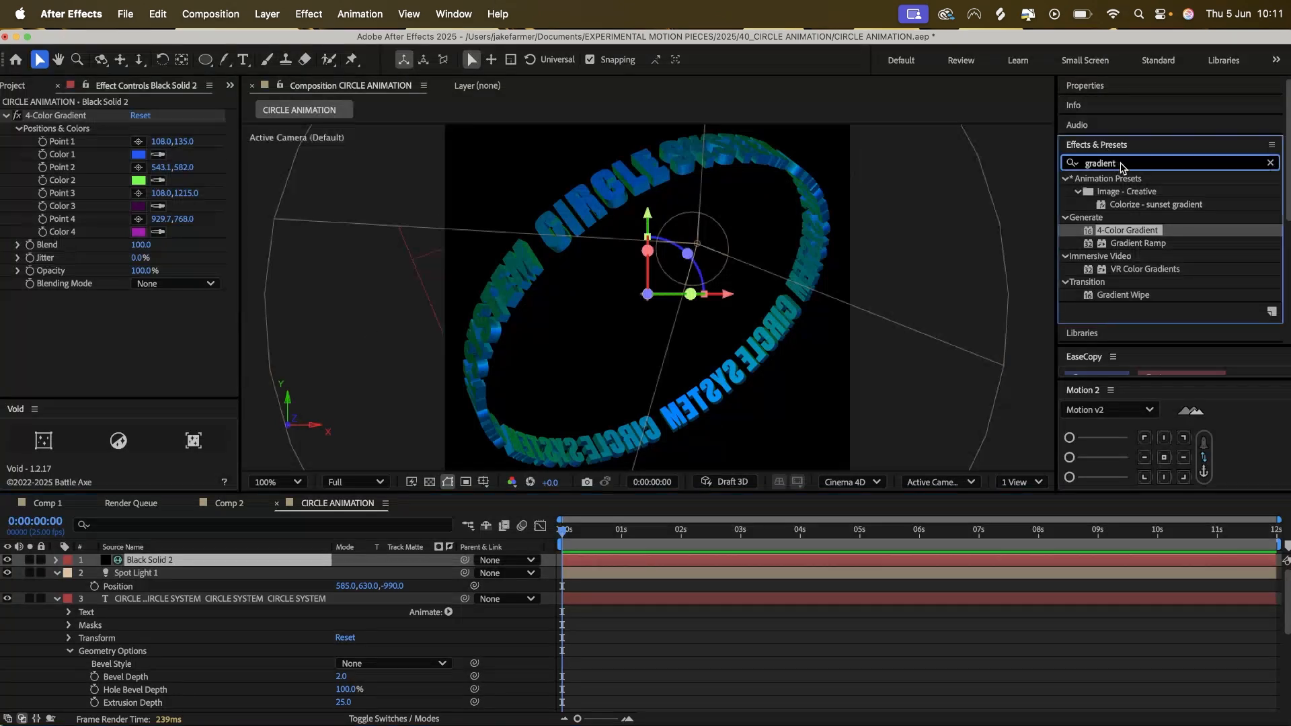
text(coloram)
double_click(1117, 192)
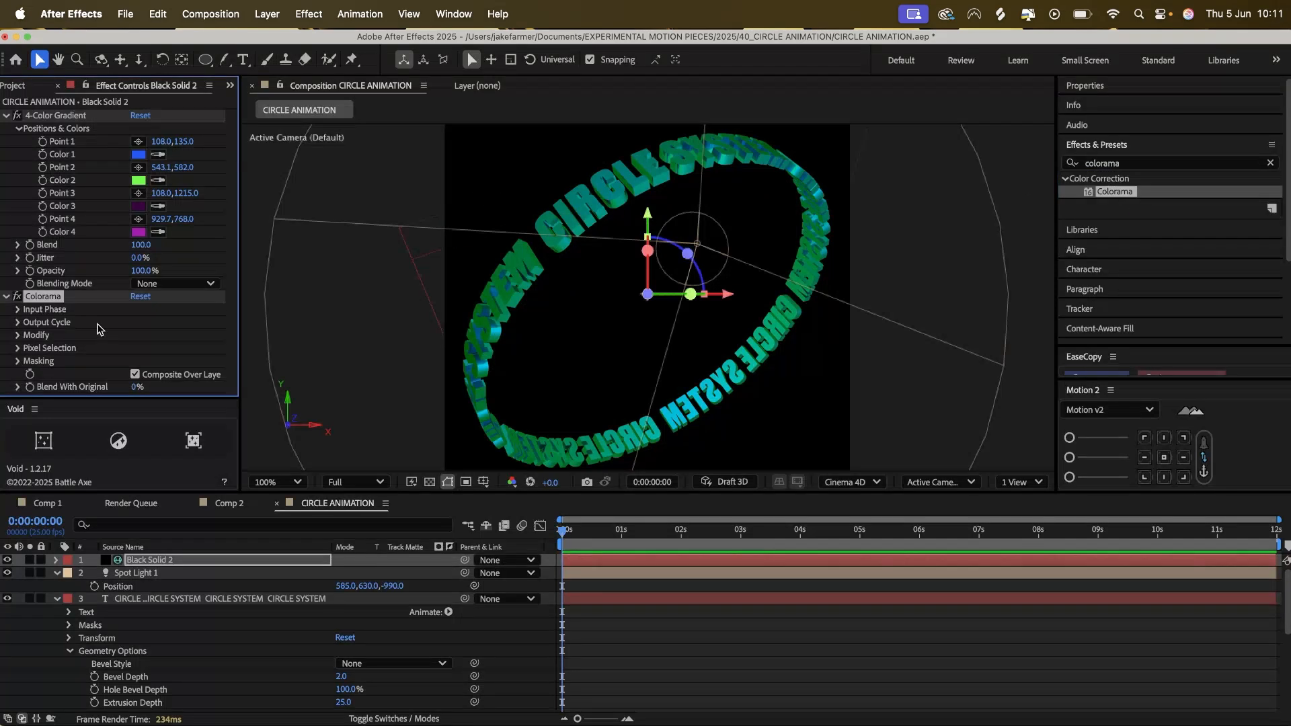
Set Colorama's Output Cycle to the Solarize Blue preset palette.
click(18, 322)
scroll(153, 261, down, 2)
click(156, 269)
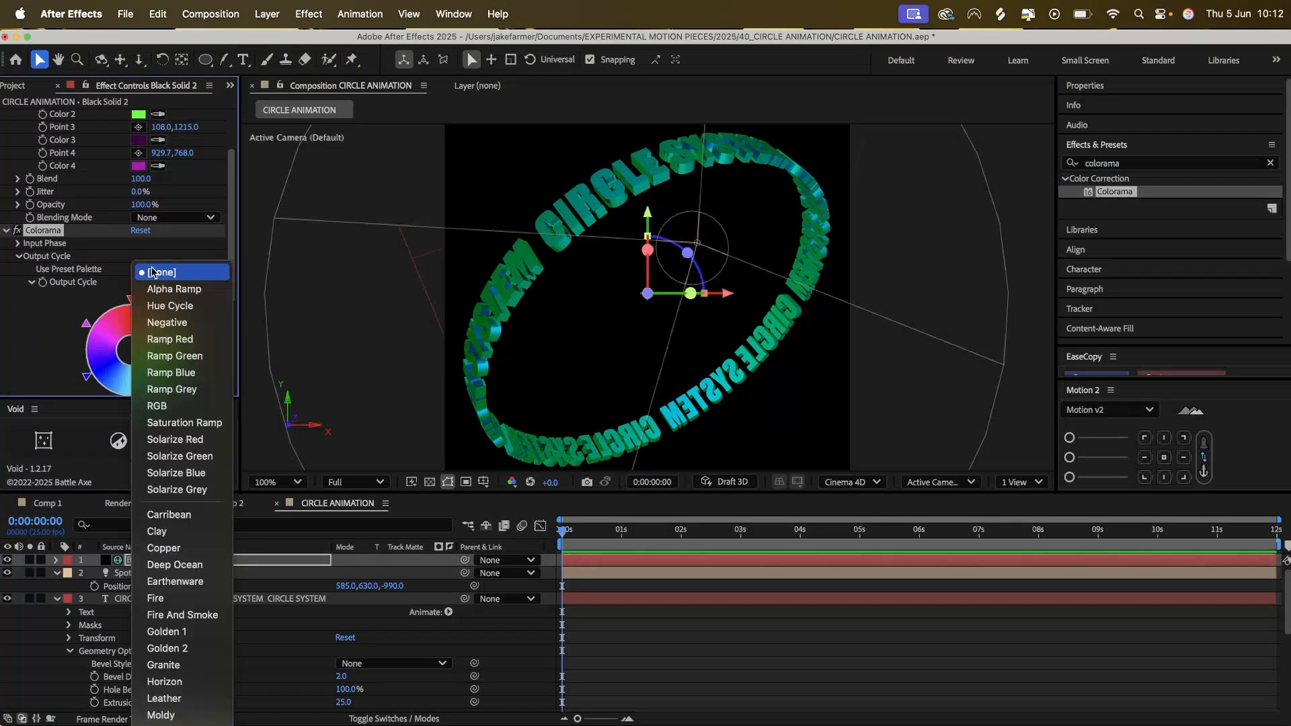
click(172, 474)
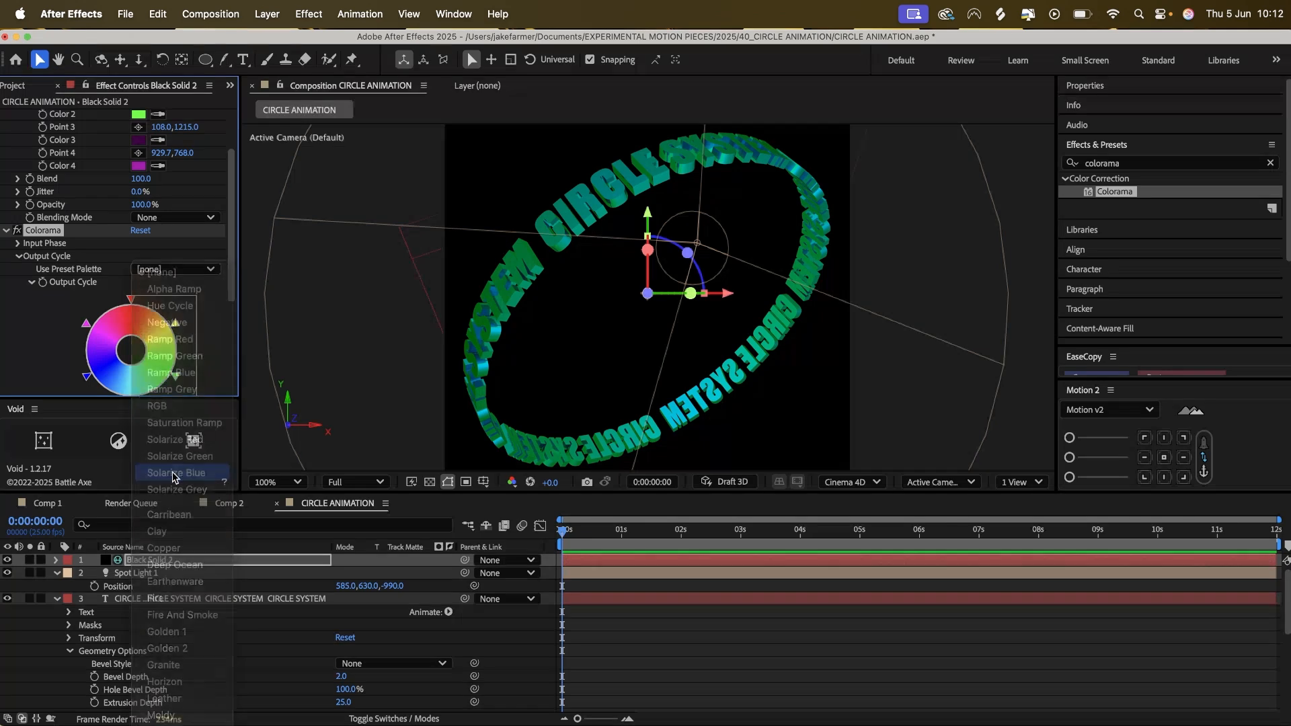
Change the blue colour stop in Colorama's Output Cycle to light periwinkle 9494FF.
scroll(133, 336, down, 2)
double_click(132, 337)
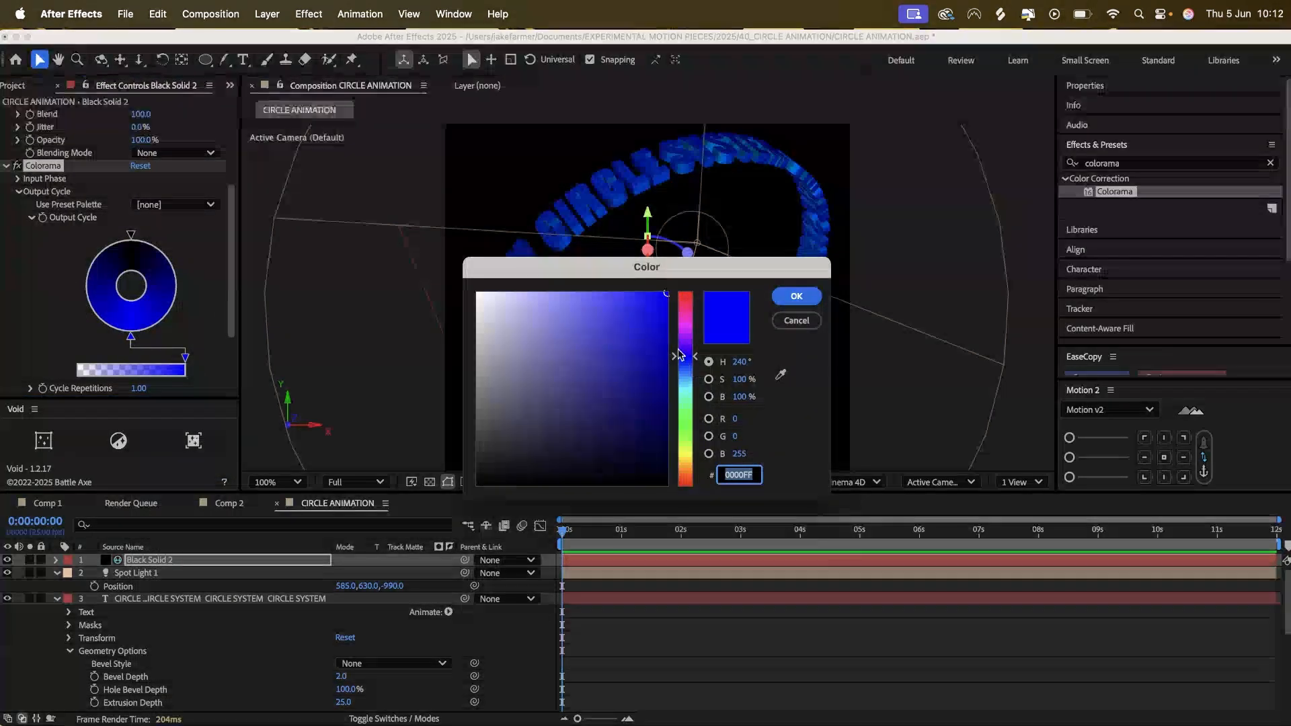
drag(661, 302, 548, 281)
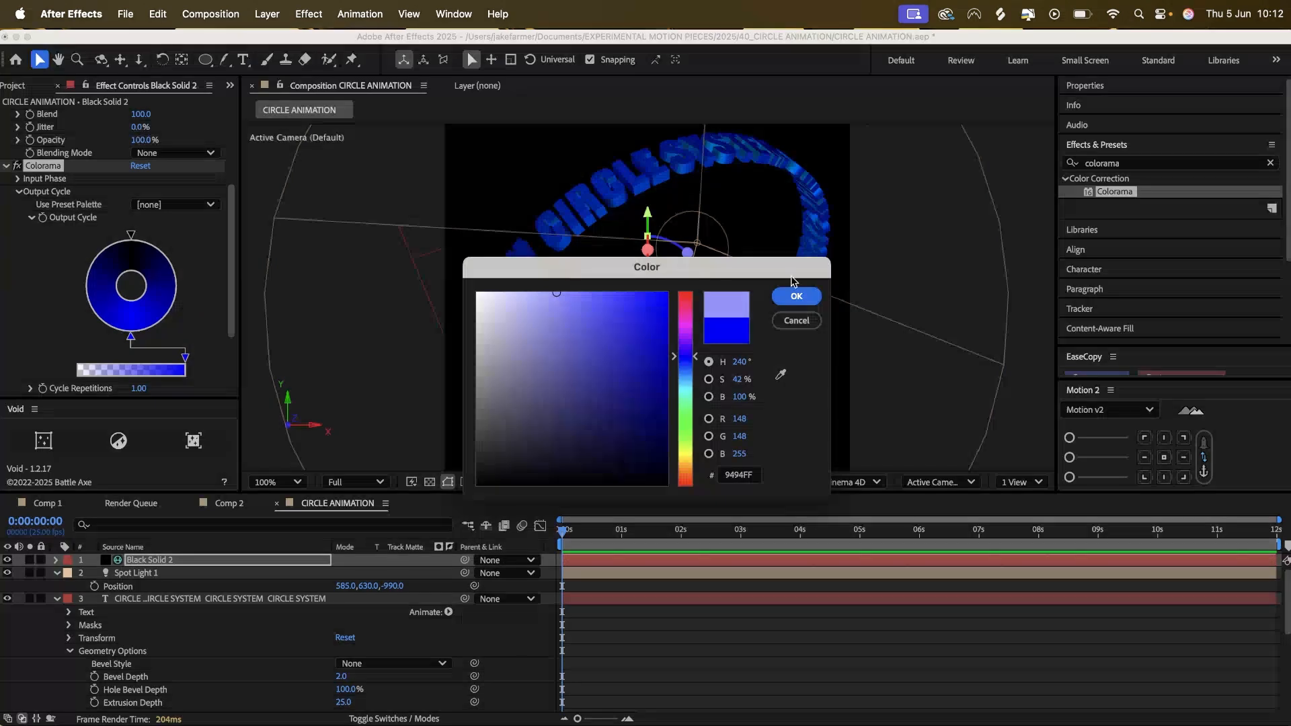
click(796, 296)
Set the CIRCLE SYSTEM text layer's Bevel Style to Angular.
click(468, 298)
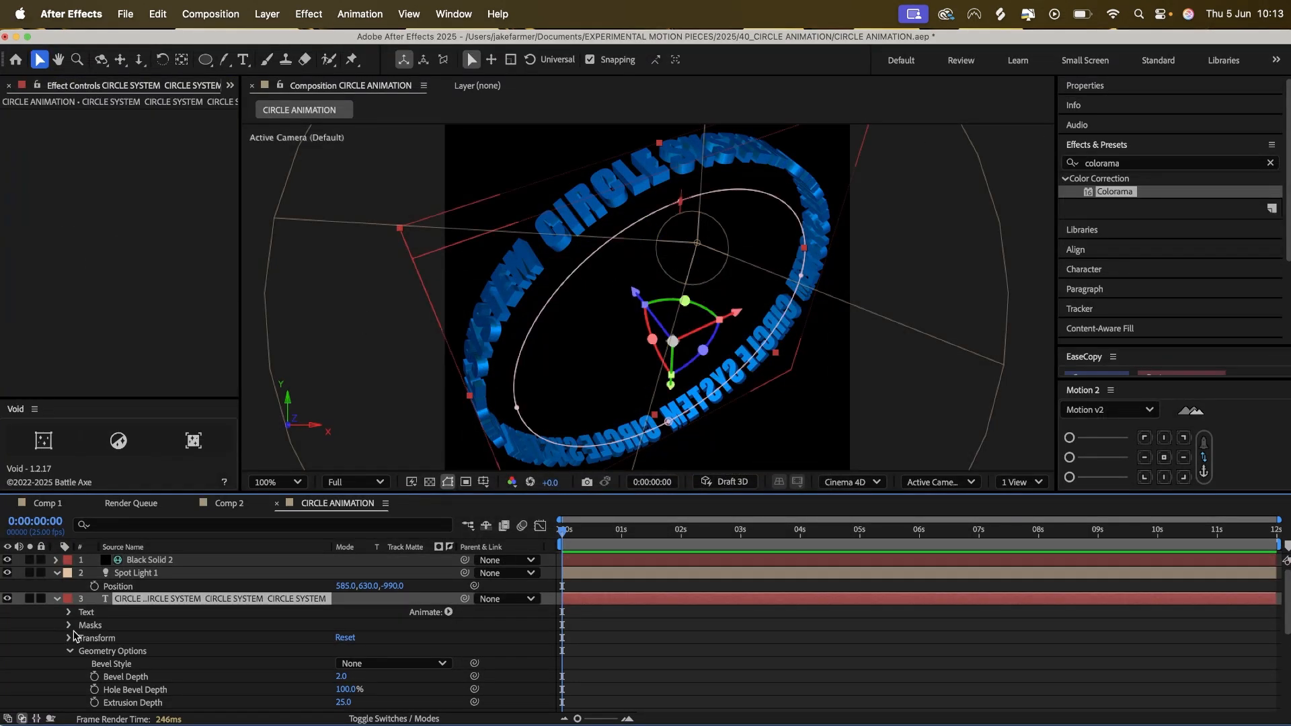
scroll(168, 612, down, 1)
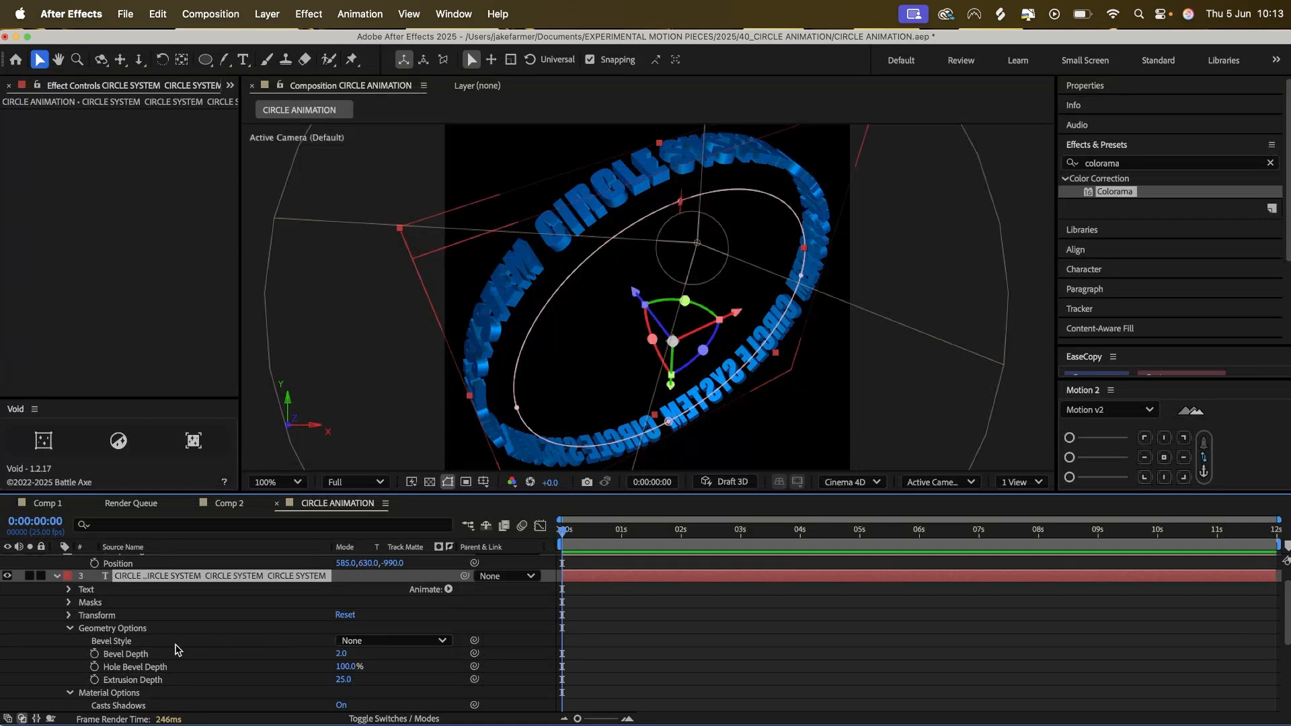
click(369, 640)
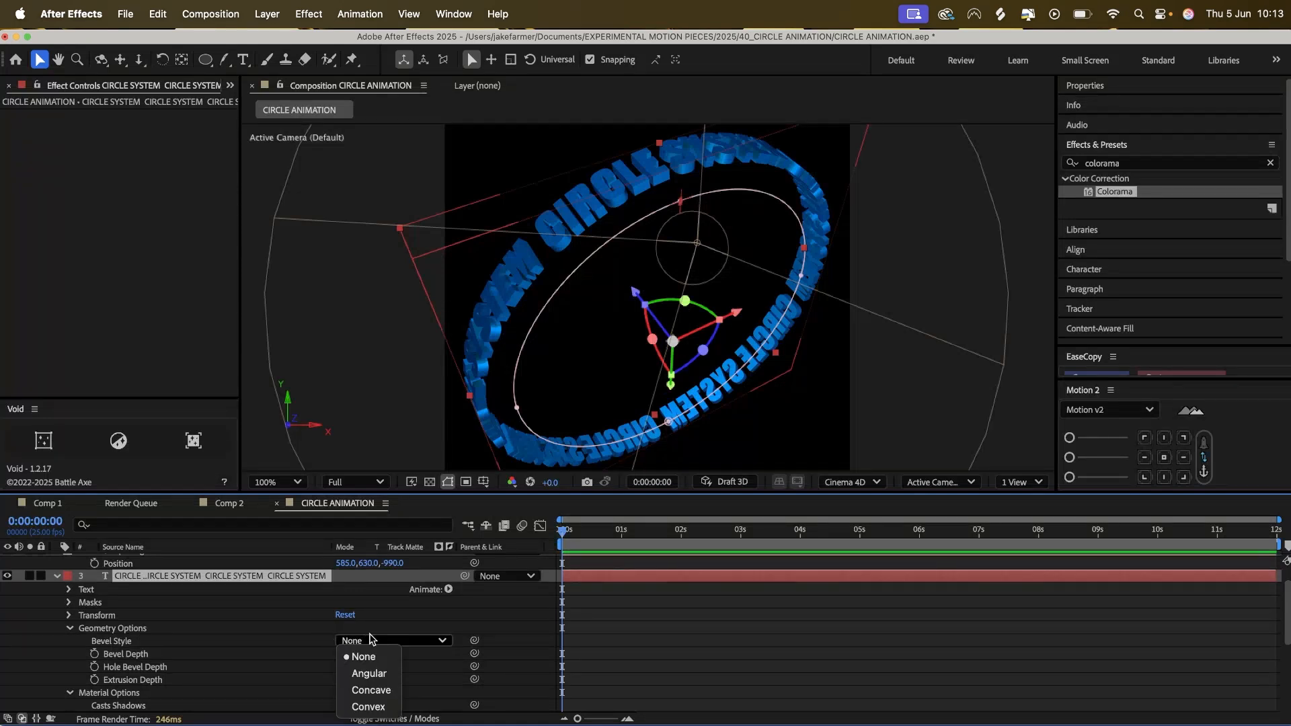
click(373, 674)
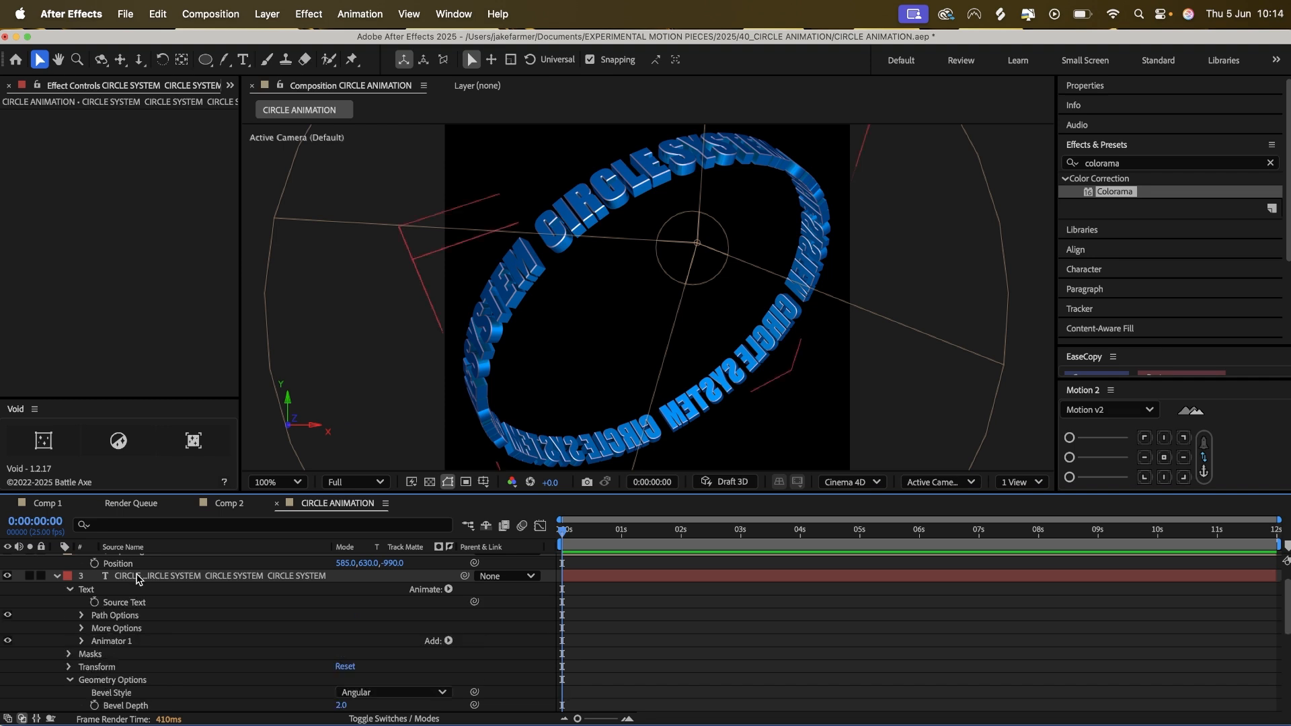
Reveal the text layer's Path Options, show the rulers and place a vertical guide just before the upper CIRCLE word.
click(137, 577)
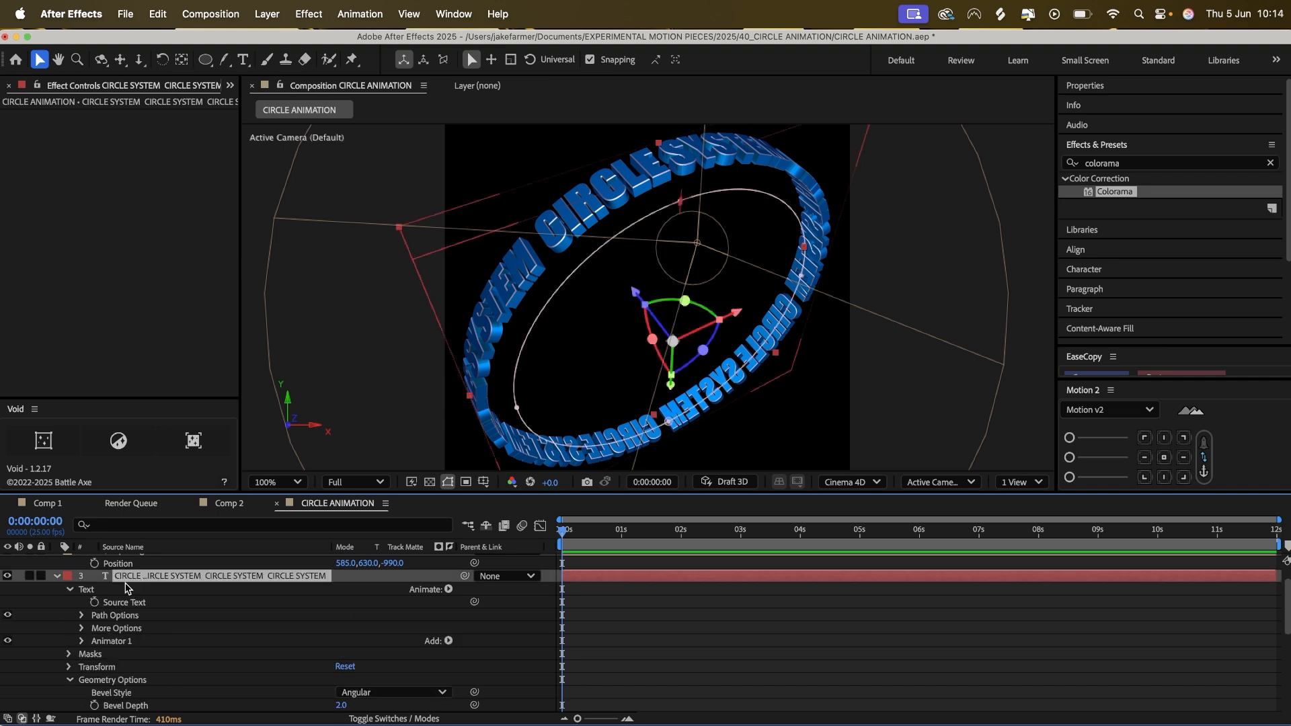
click(82, 616)
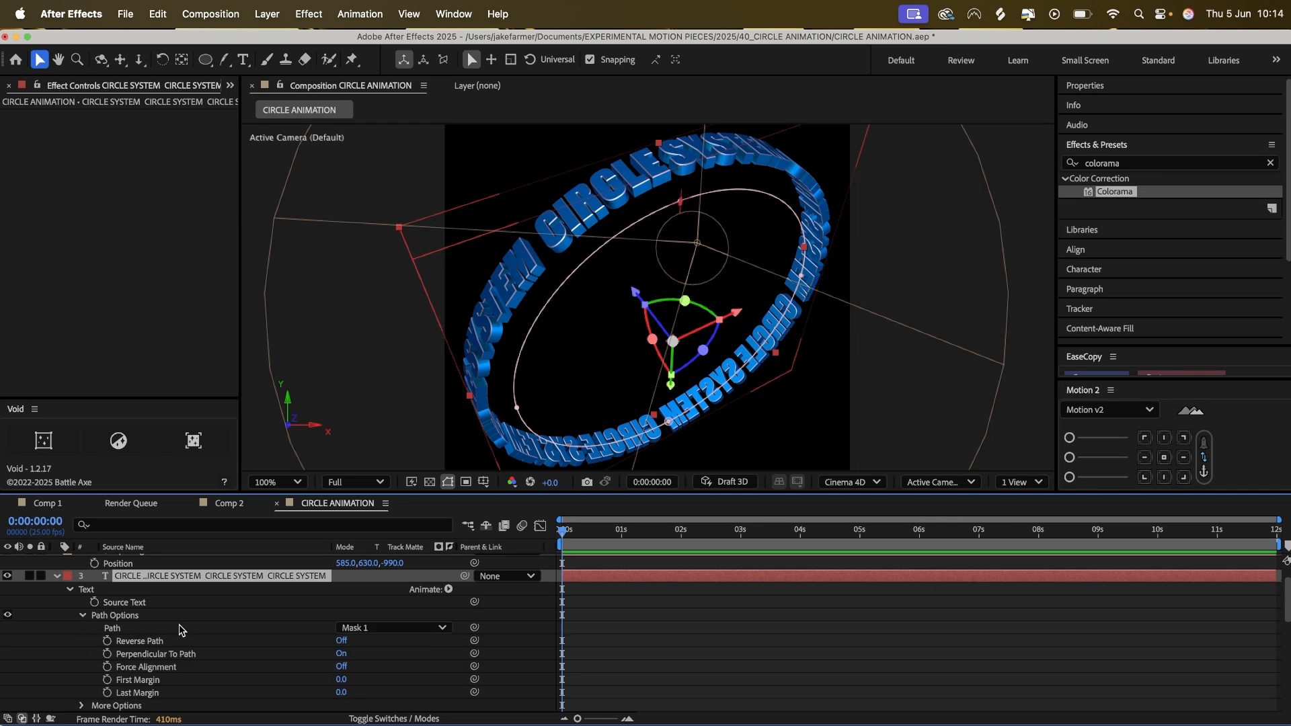
scroll(179, 630, down, 2)
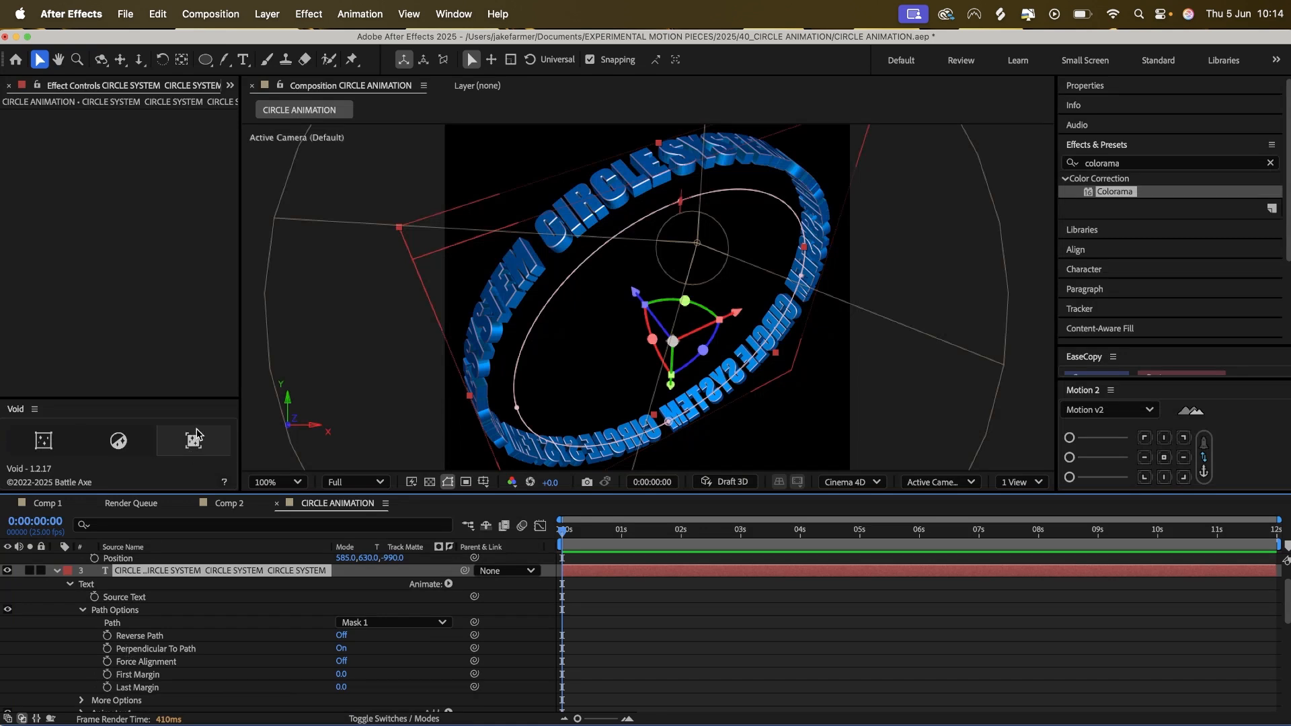
key(super+r)
drag(249, 330, 540, 300)
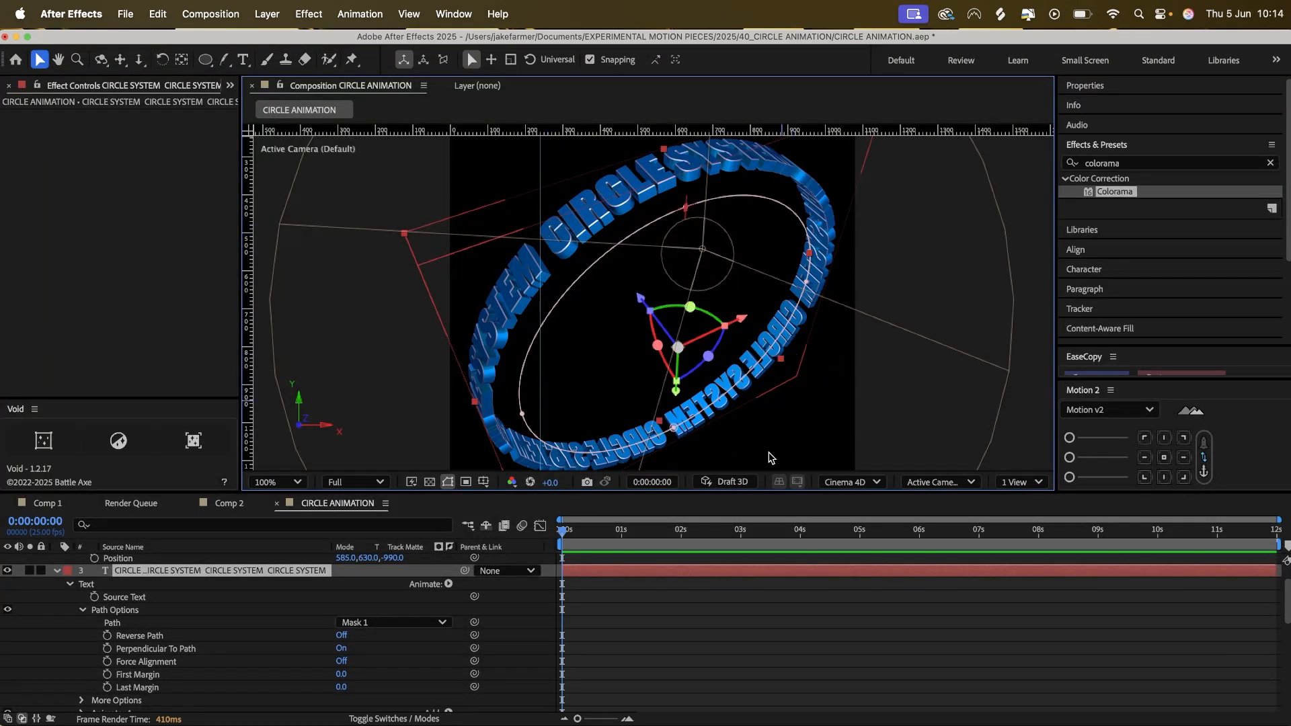
Shorten the work area to 3 seconds and keyframe First Margin from 0 at the start to 594 at 0:00:02:24.
click(739, 534)
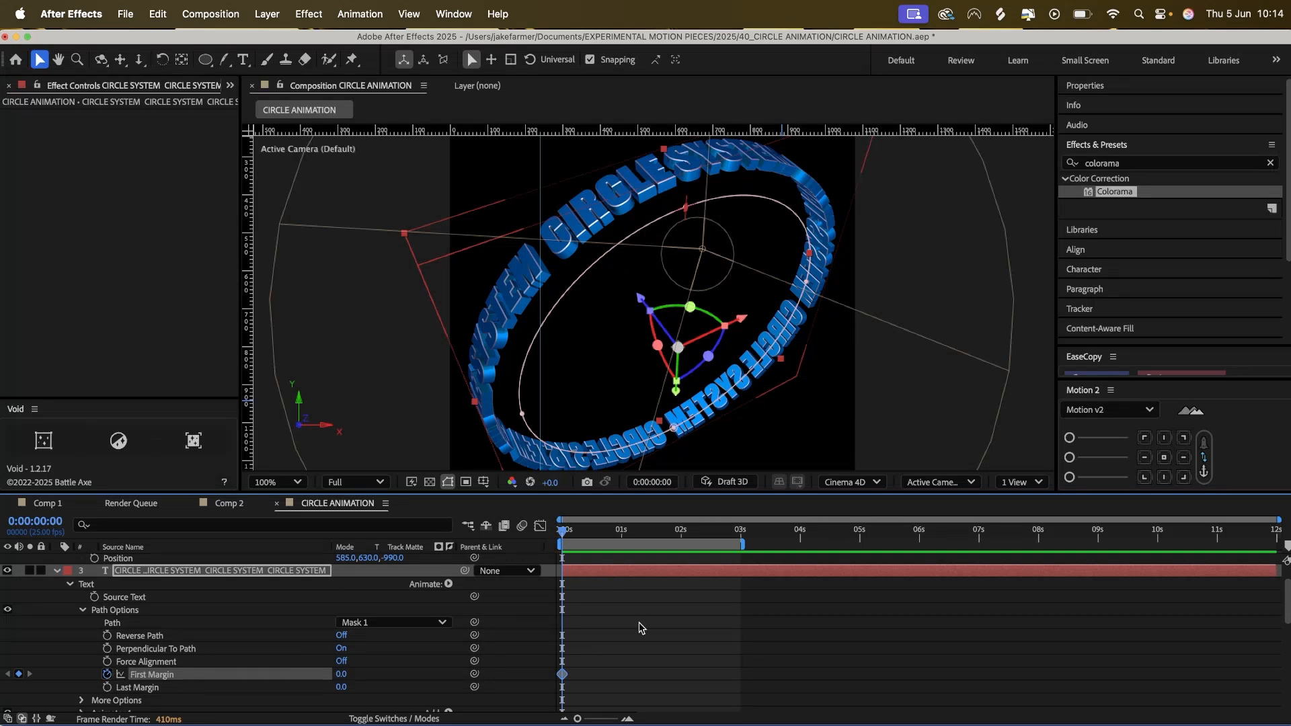
drag(613, 538, 738, 536)
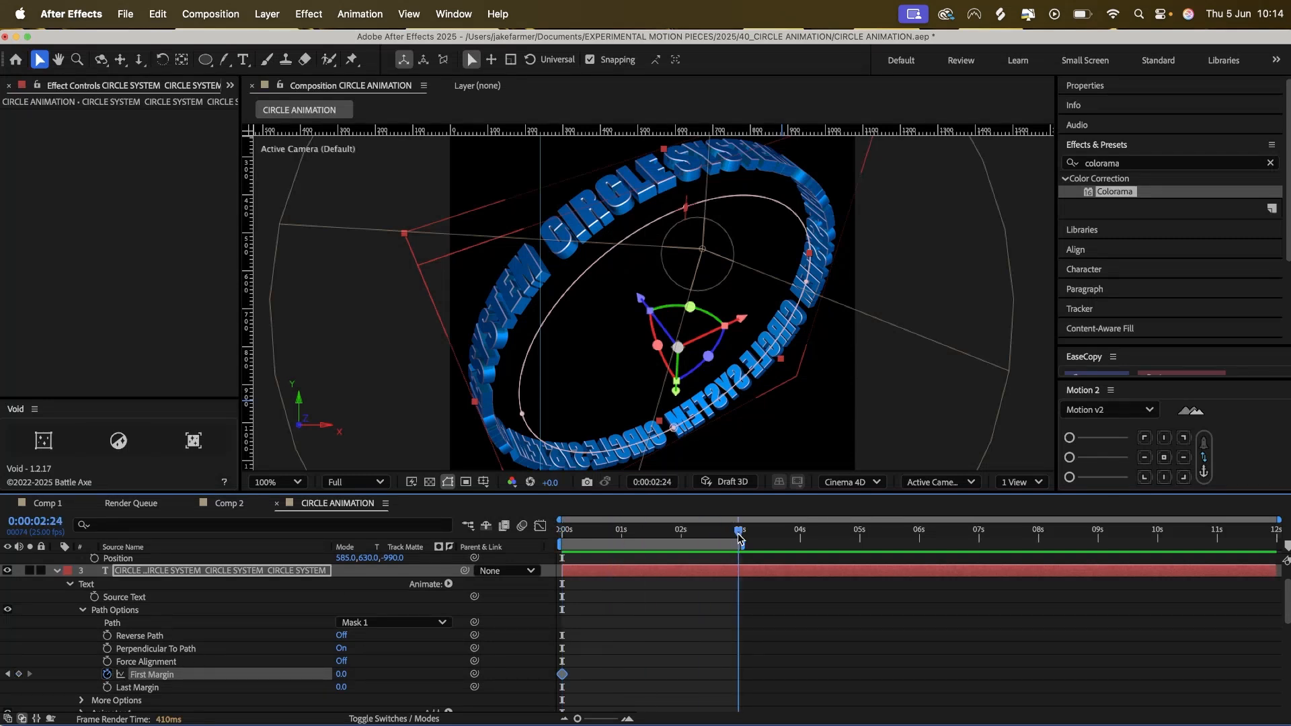
drag(341, 674, 688, 576)
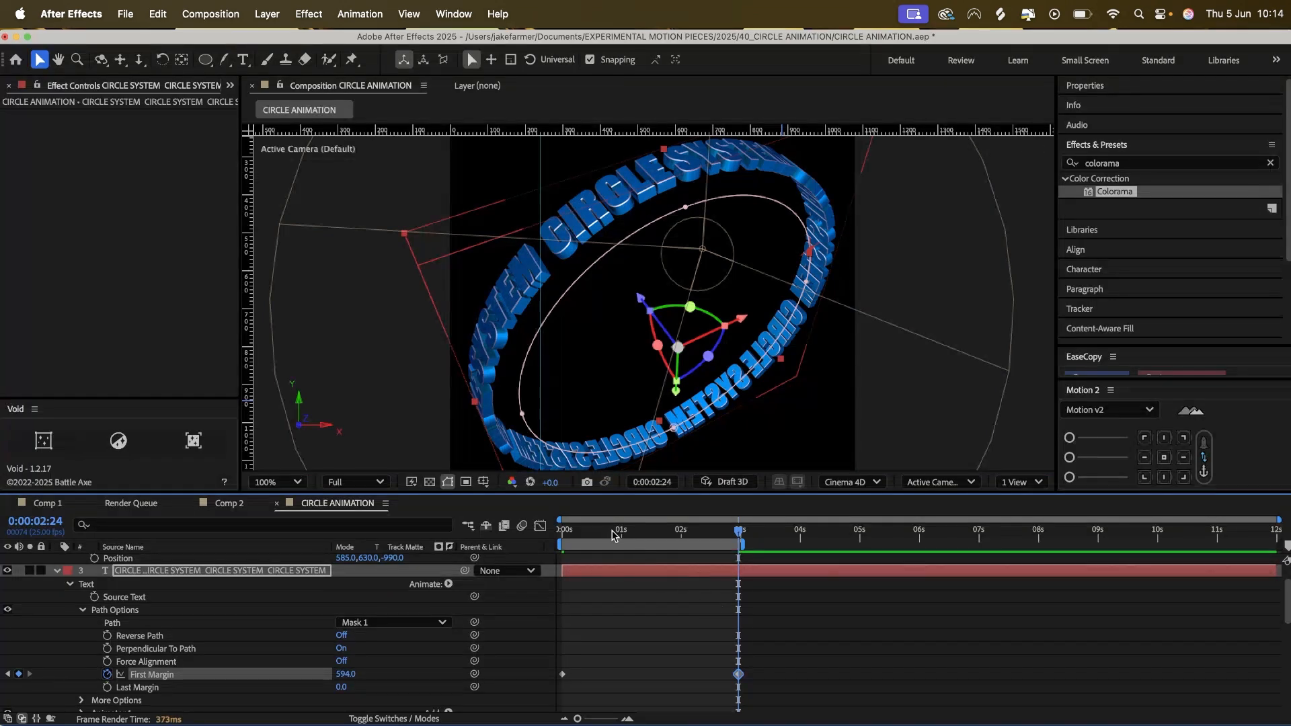
key(Home)
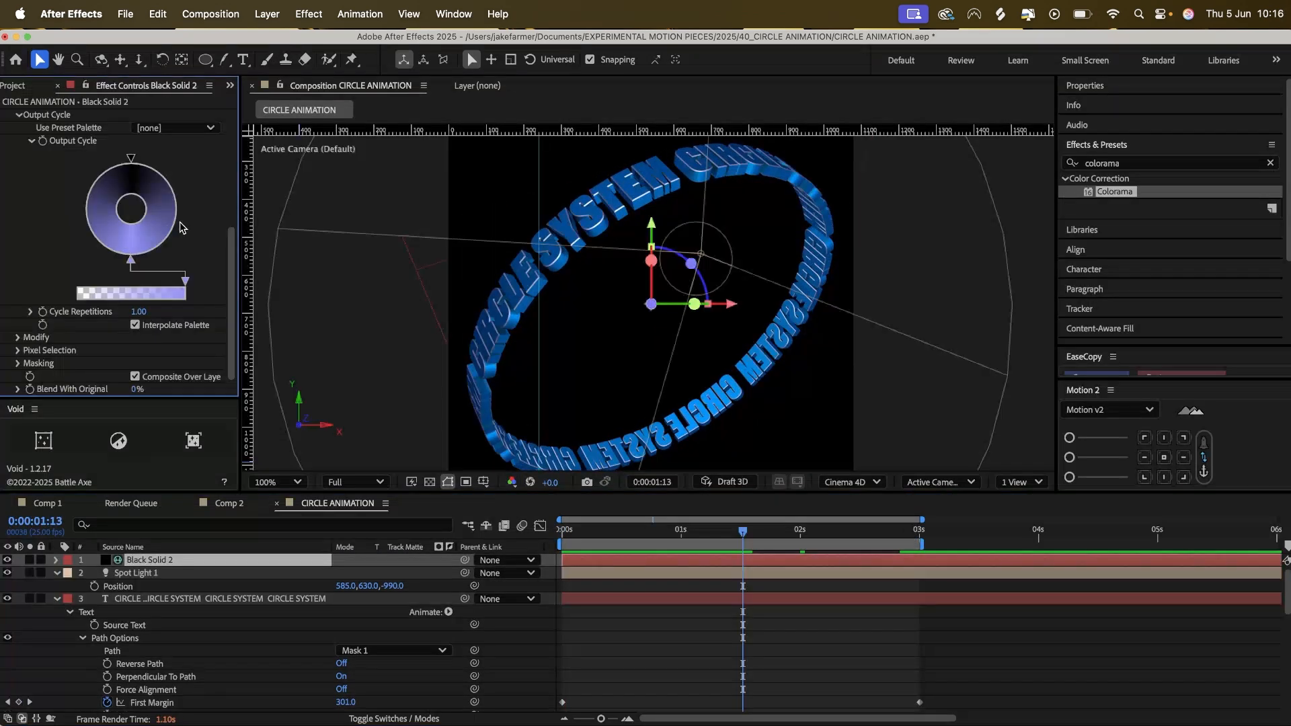
Set Colorama's Cycle Repetitions on the Black Solid 2 environment layer to 5.
scroll(211, 296, up, 3)
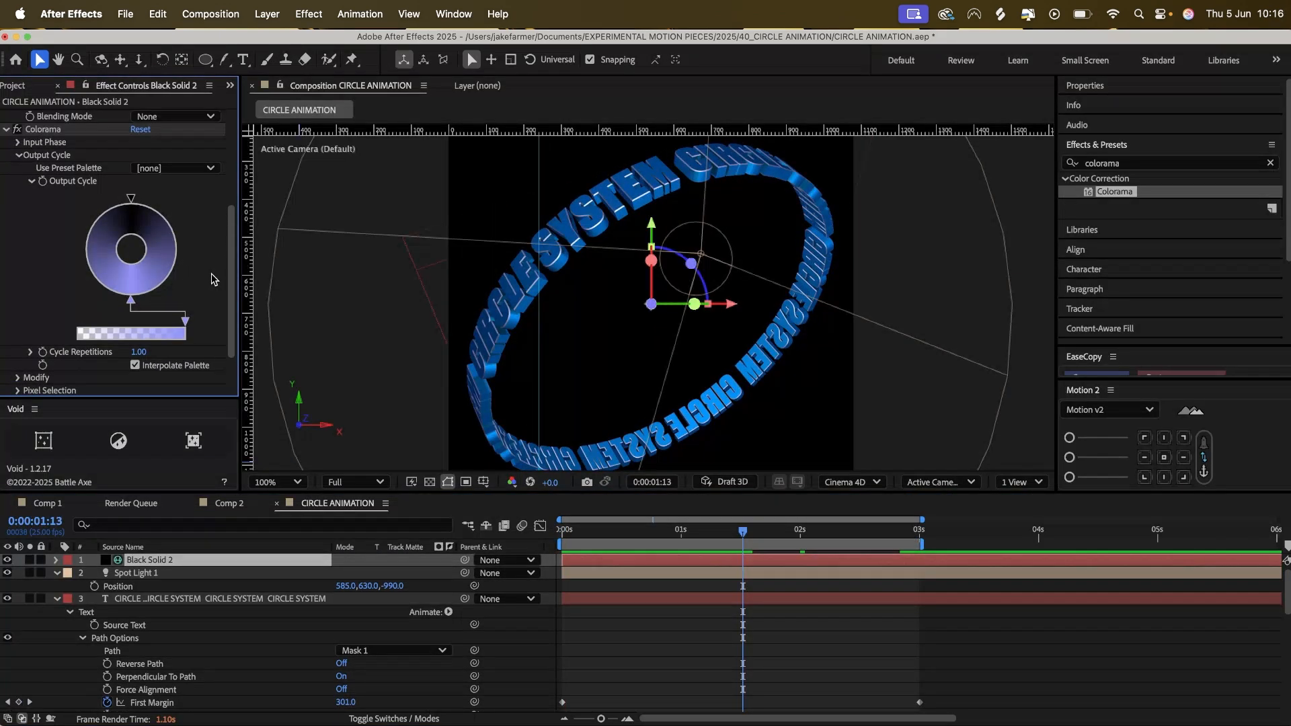
scroll(205, 293, up, 2)
scroll(205, 293, down, 1)
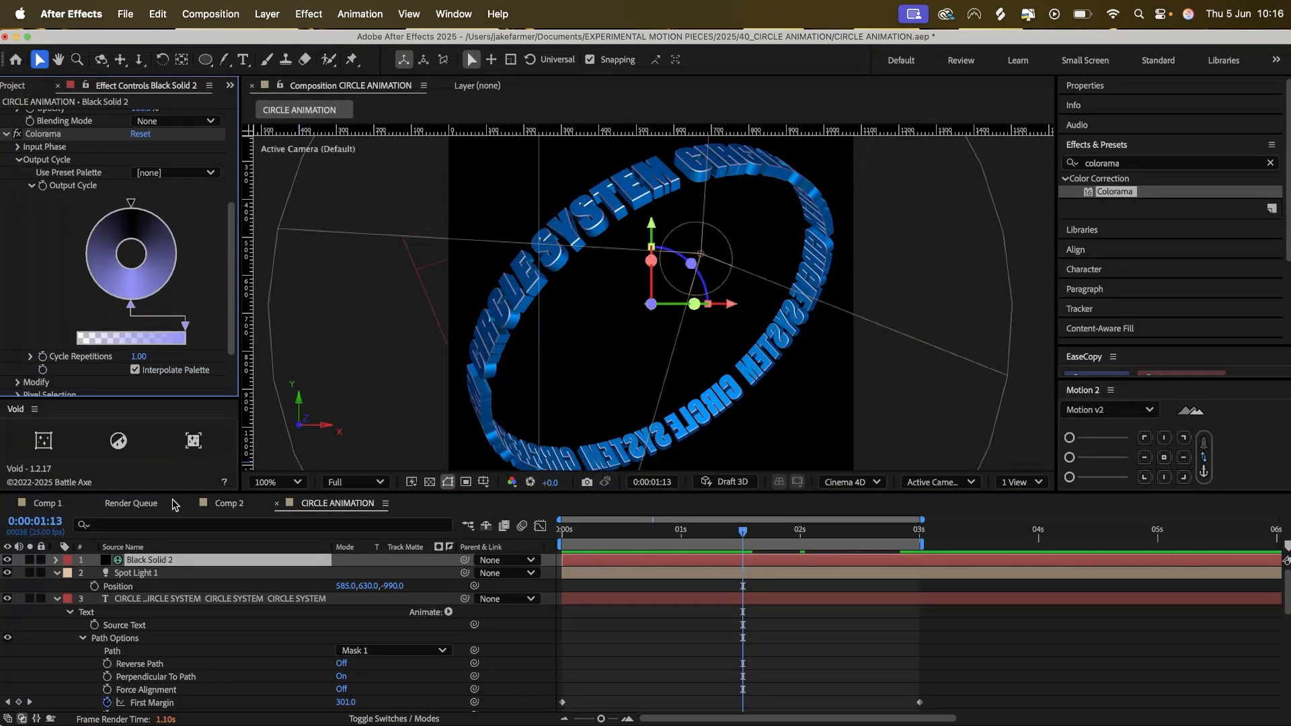
click(147, 563)
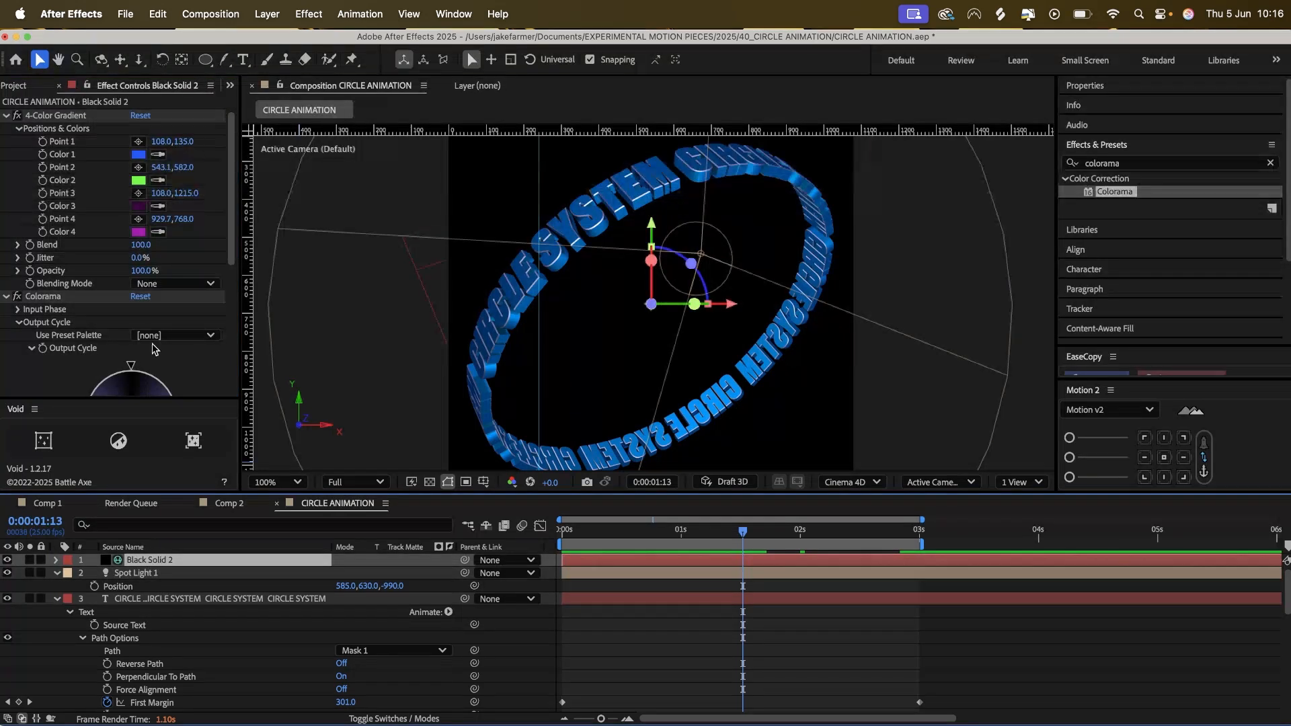
scroll(80, 180, down, 5)
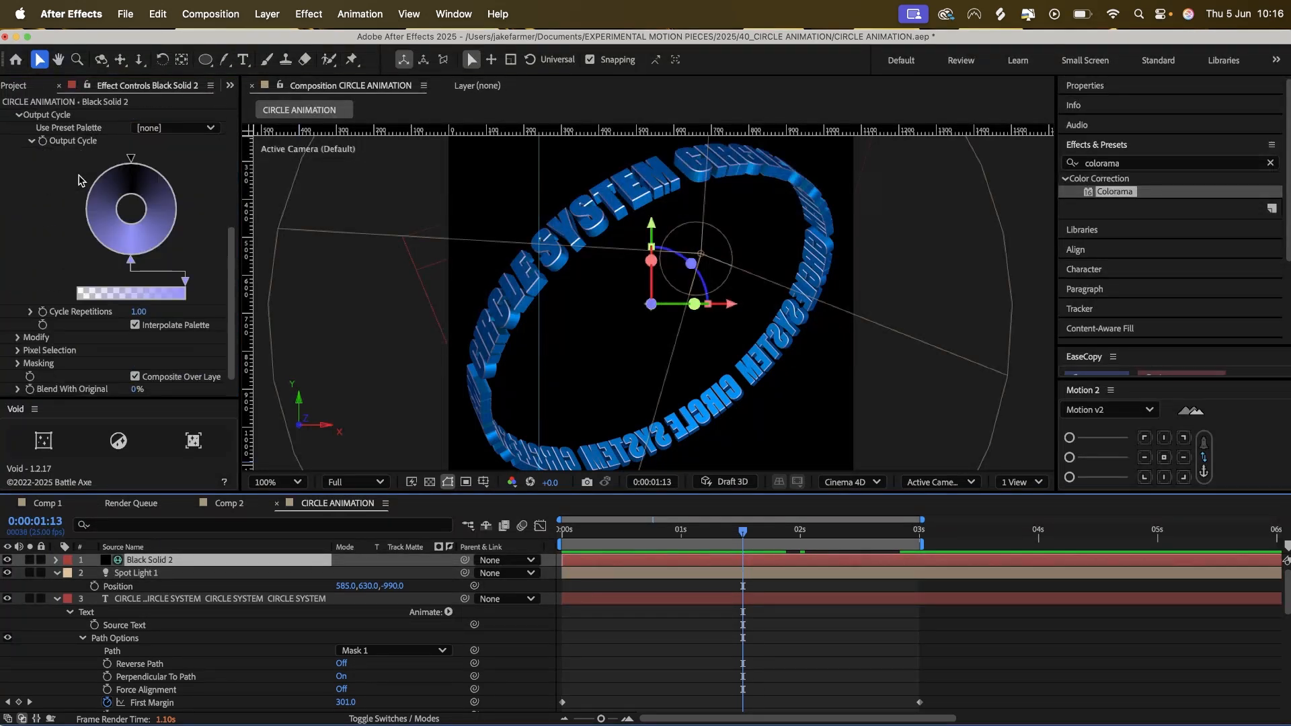
click(139, 313)
text(5)
key(Return)
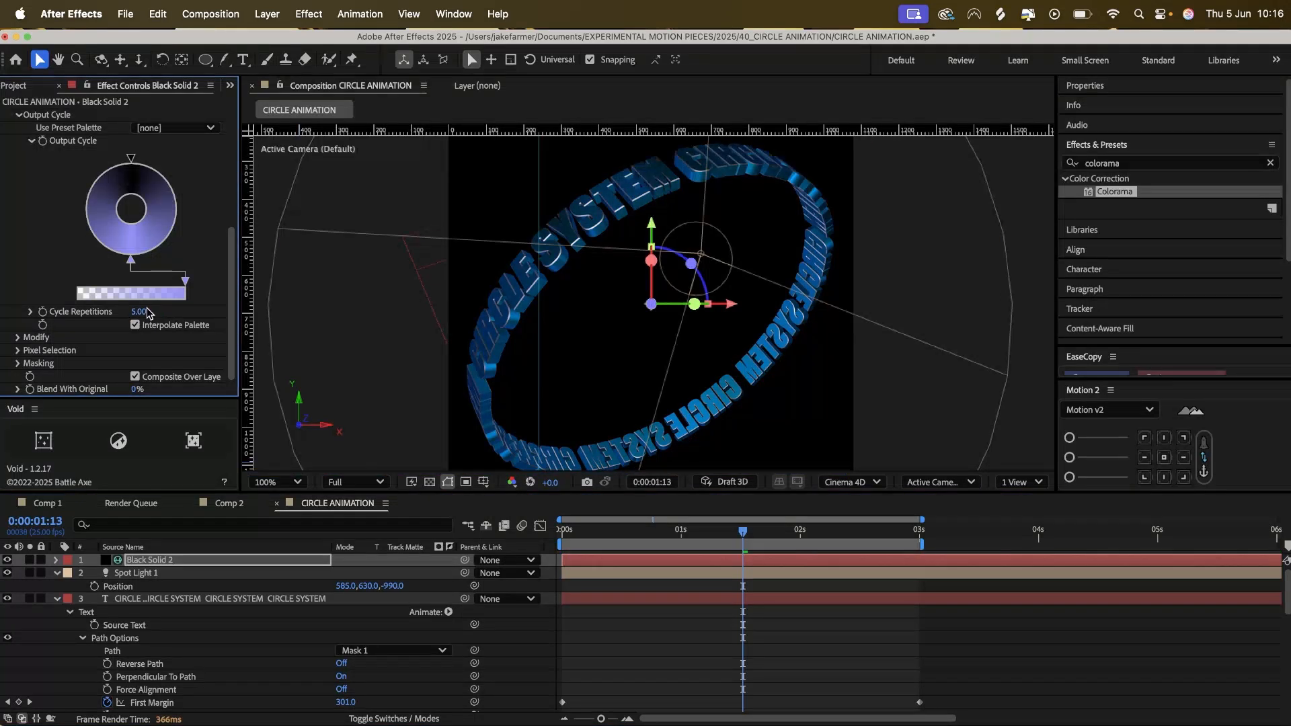
Increase Colorama's Cycle Repetitions further to about 9.2, adjusting the value to suit the reflections.
drag(139, 310, 171, 307)
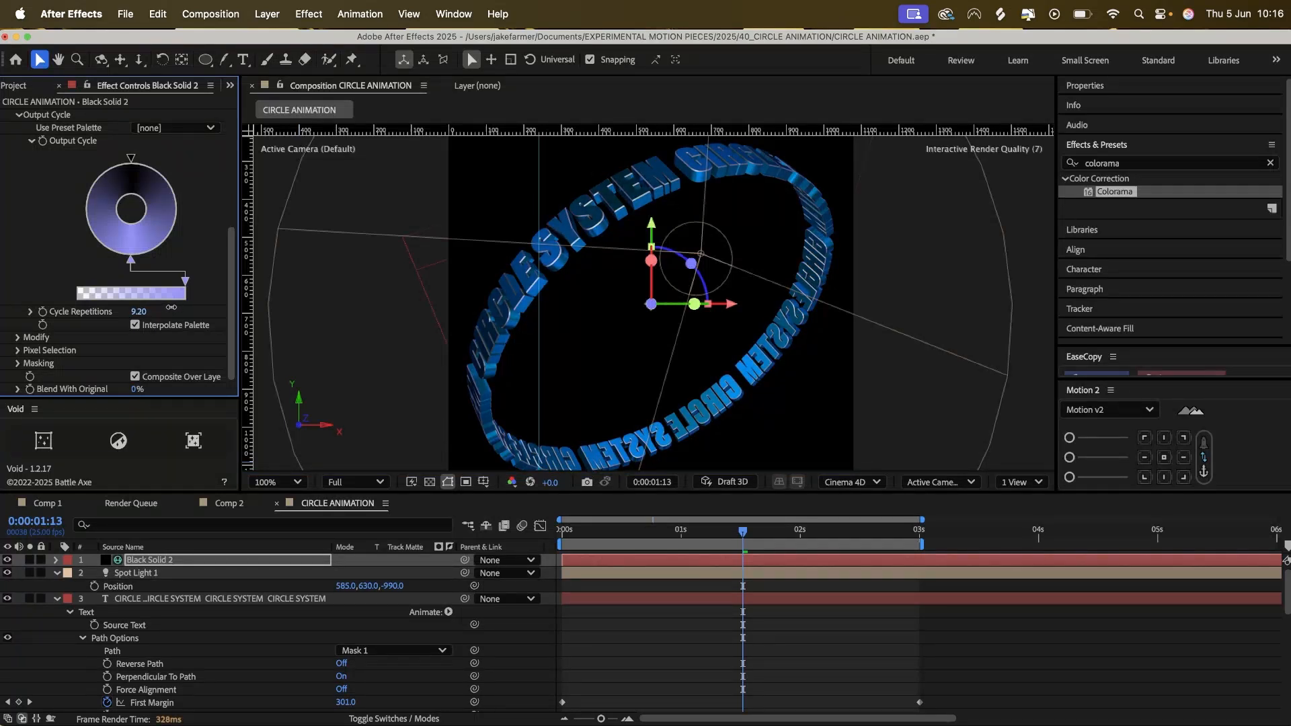
click(145, 310)
key(Return)
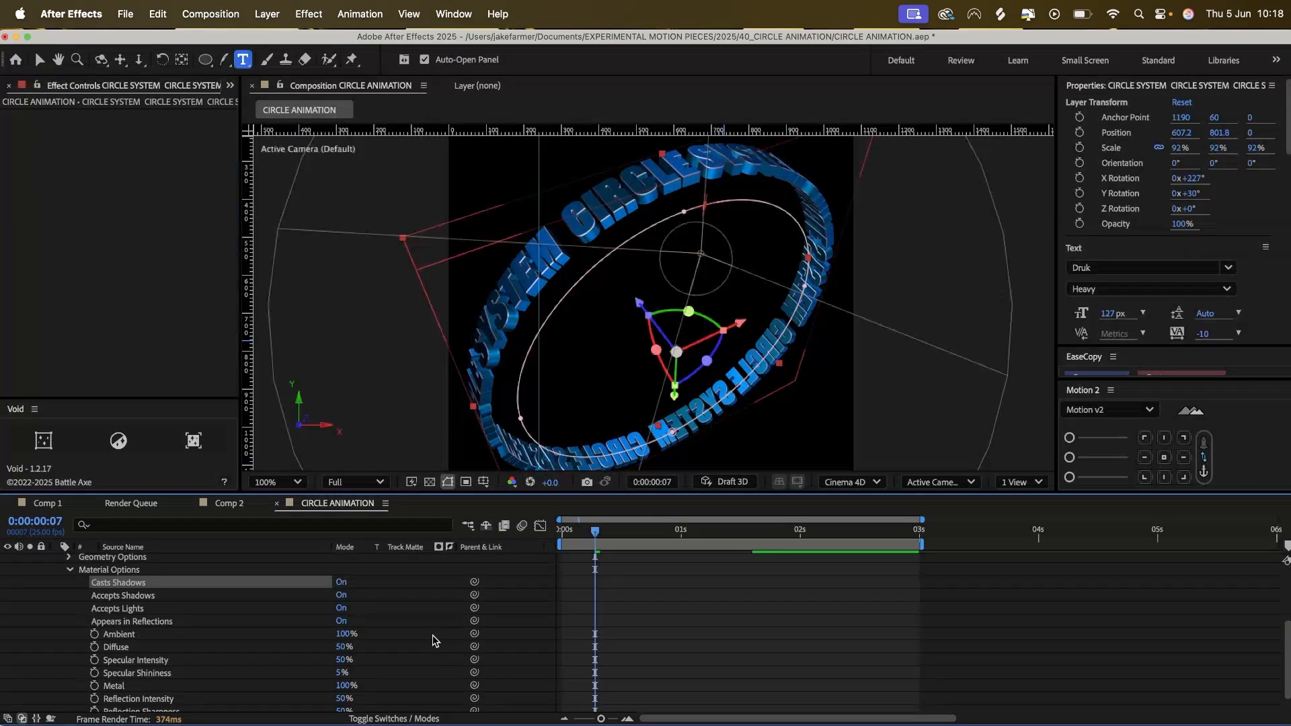
Set Diffuse to 100% in the CIRCLE SYSTEM text layer's Material Options.
click(340, 647)
scroll(215, 648, up, 3)
scroll(215, 648, down, 2)
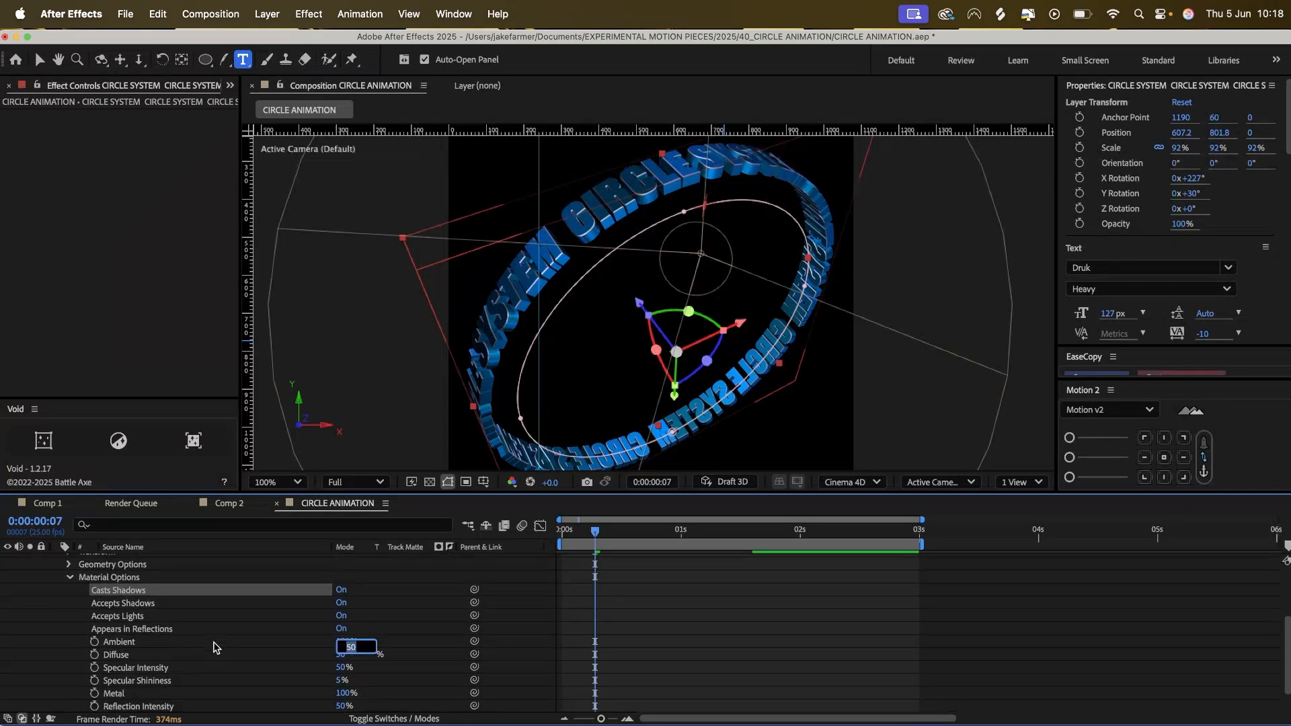
text(100)
key(Return)
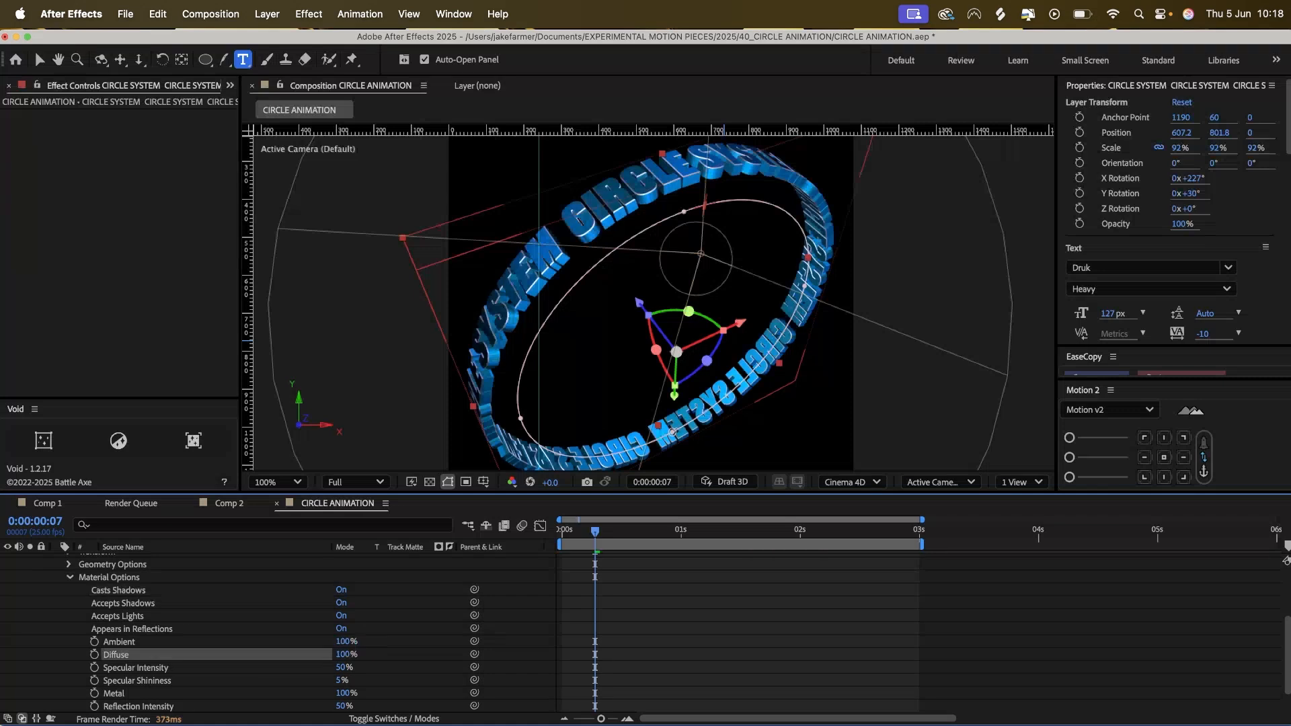
Set the text layer's Specular Intensity to 100% and preview the animation.
scroll(381, 670, down, 1)
click(341, 661)
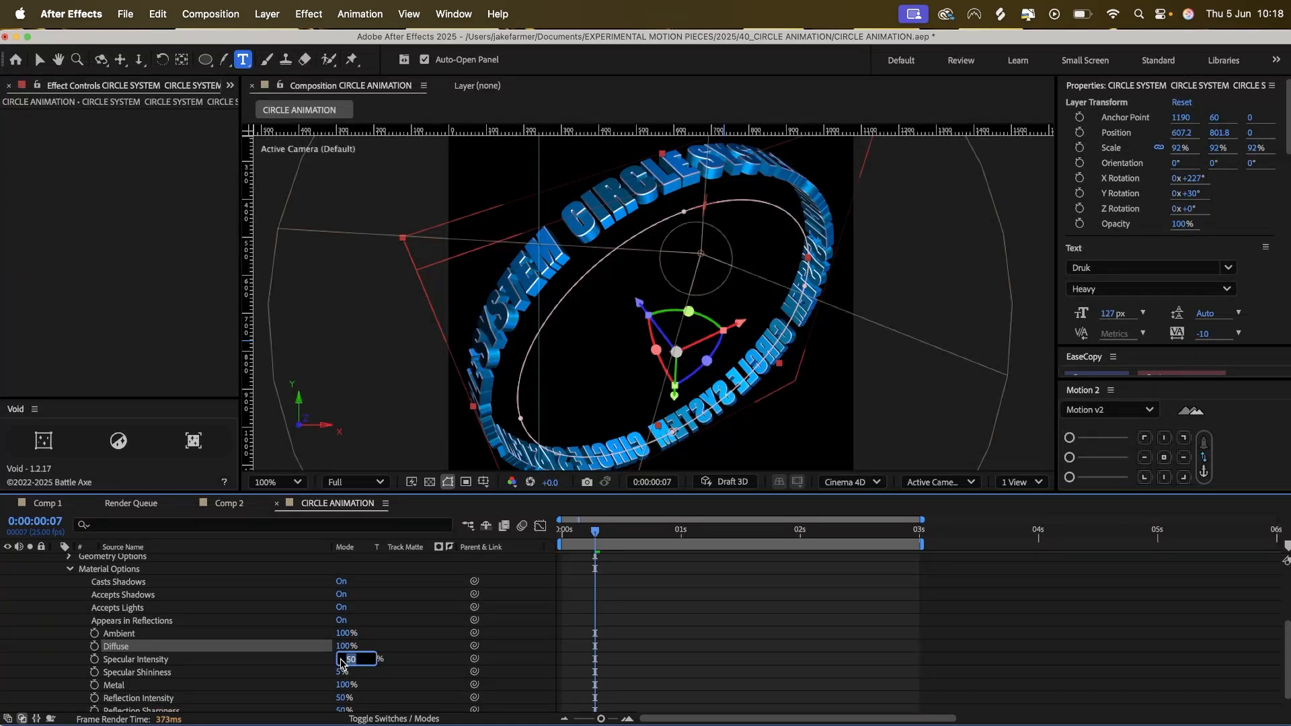
text(100)
key(Return)
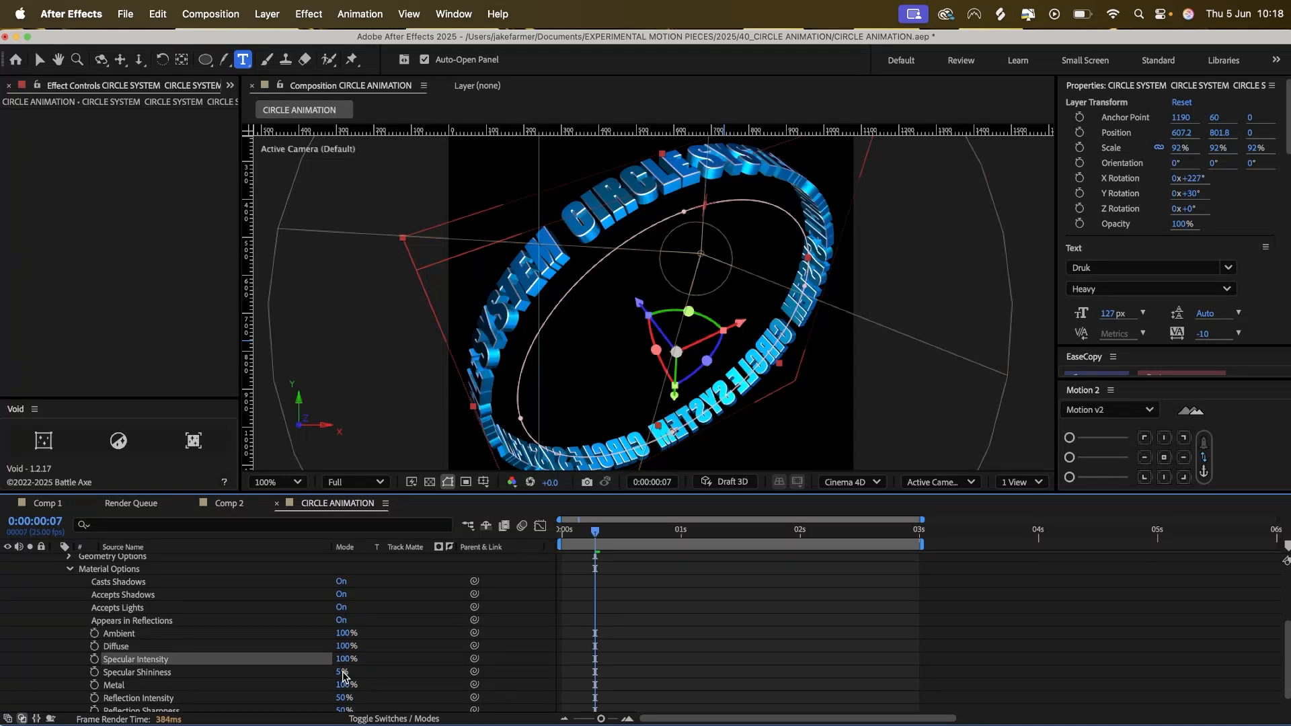
key(space)
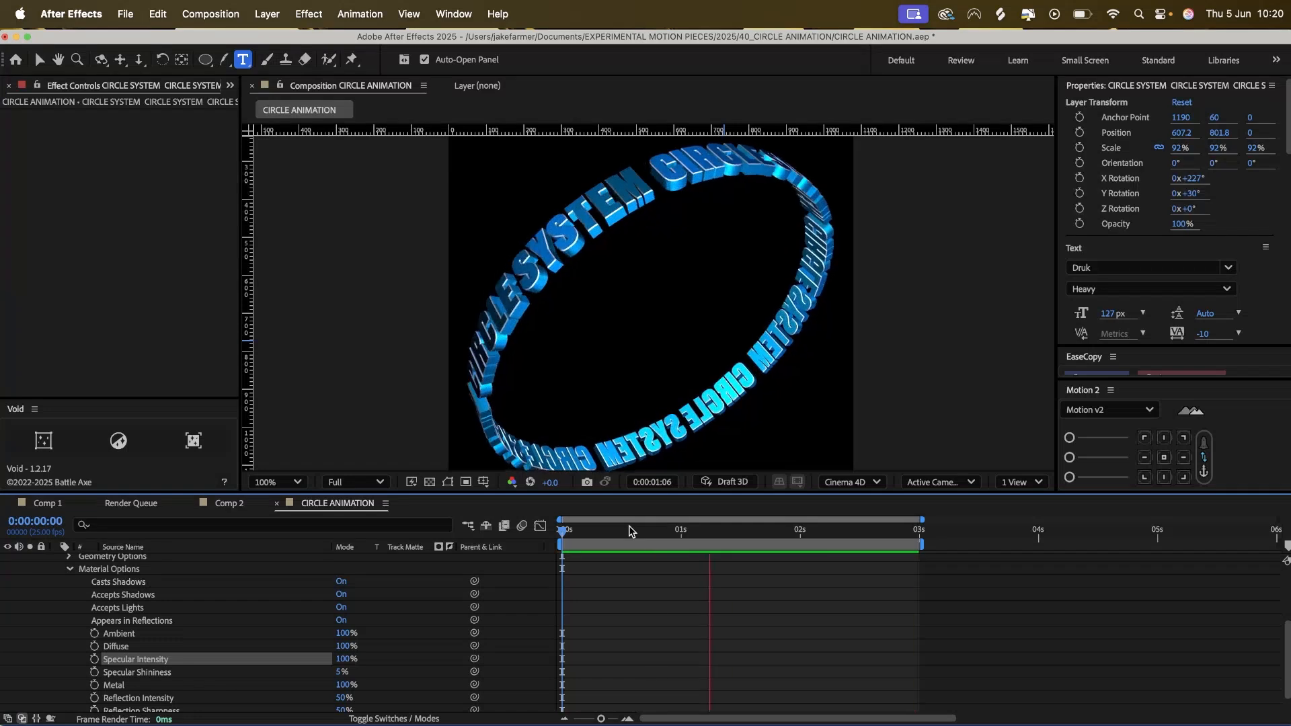